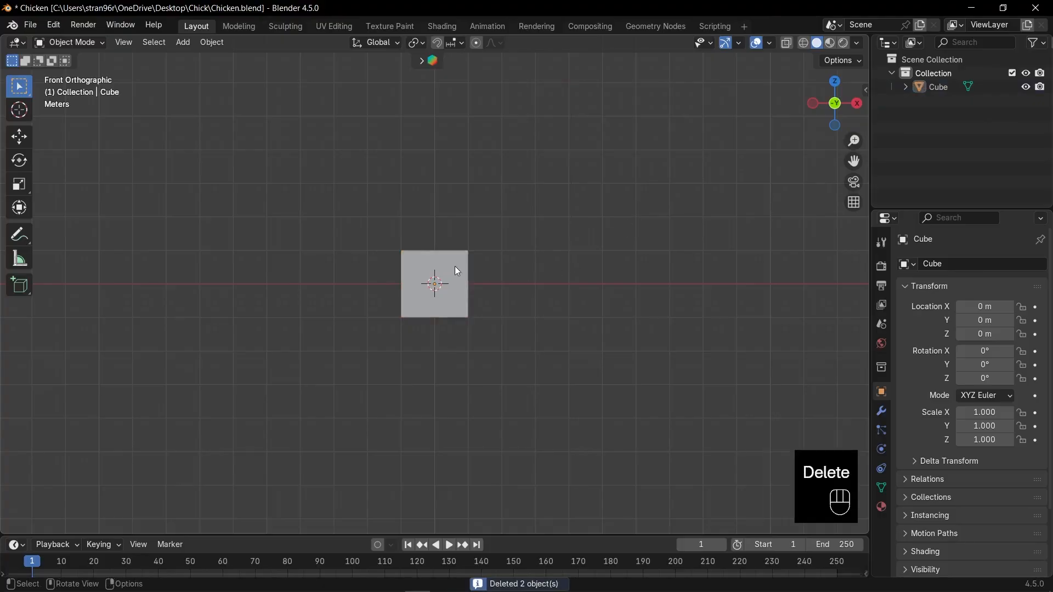
- Add a Subdivision Surface modifier to the cube with a viewport level of 2
{"action": "left_click", "coordinate": [443, 266]}
{"action": "key", "text": "KP_Decimal"}
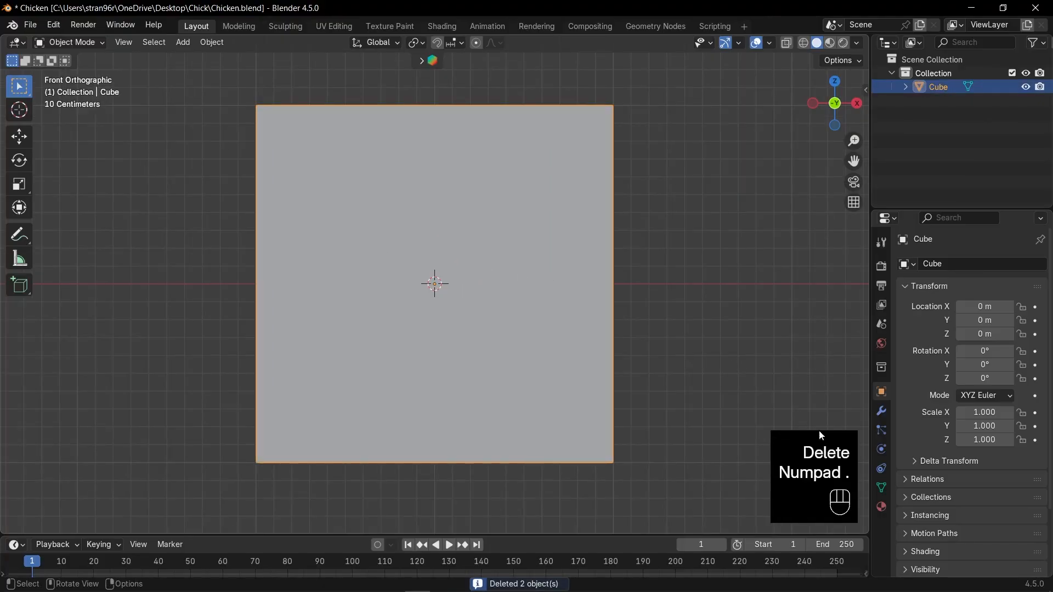
{"action": "left_click", "coordinate": [881, 411]}
{"action": "left_click", "coordinate": [953, 263]}
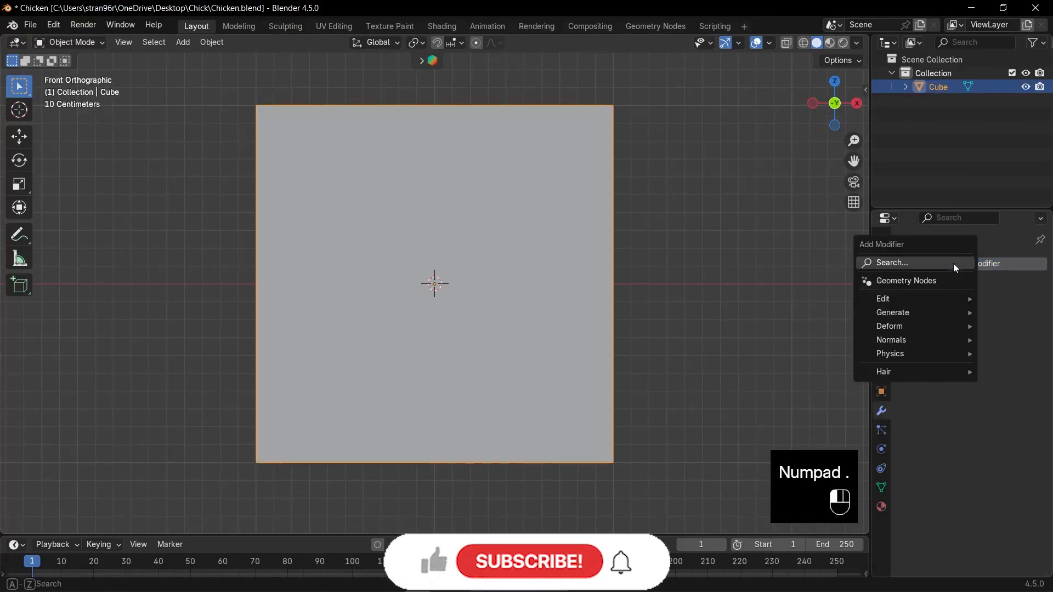
{"action": "left_click", "coordinate": [953, 264]}
{"action": "type", "text": "s"}
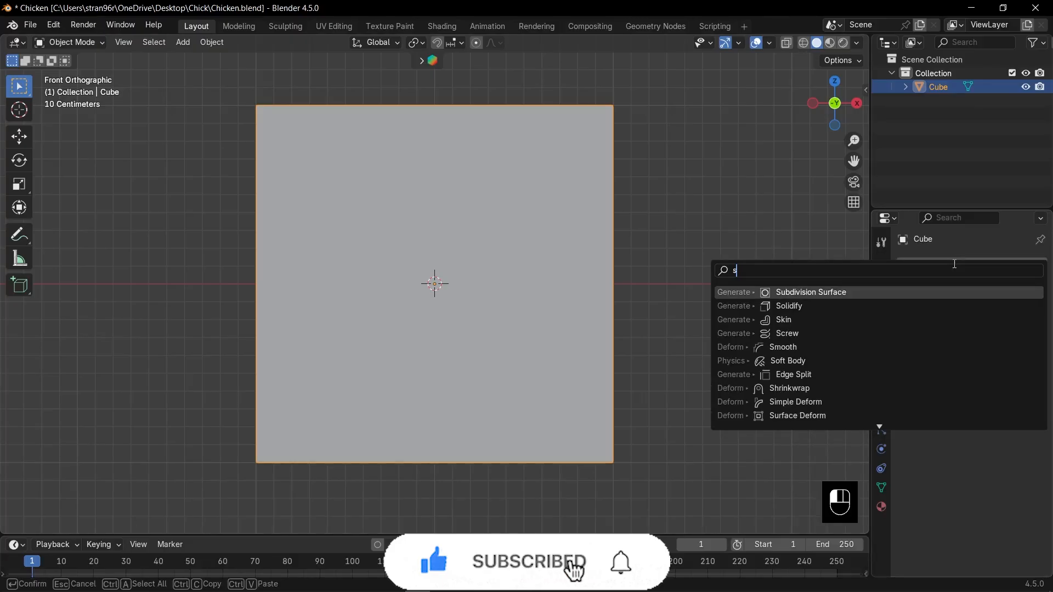
{"action": "key", "text": "Return"}
{"action": "left_click", "coordinate": [1022, 324]}
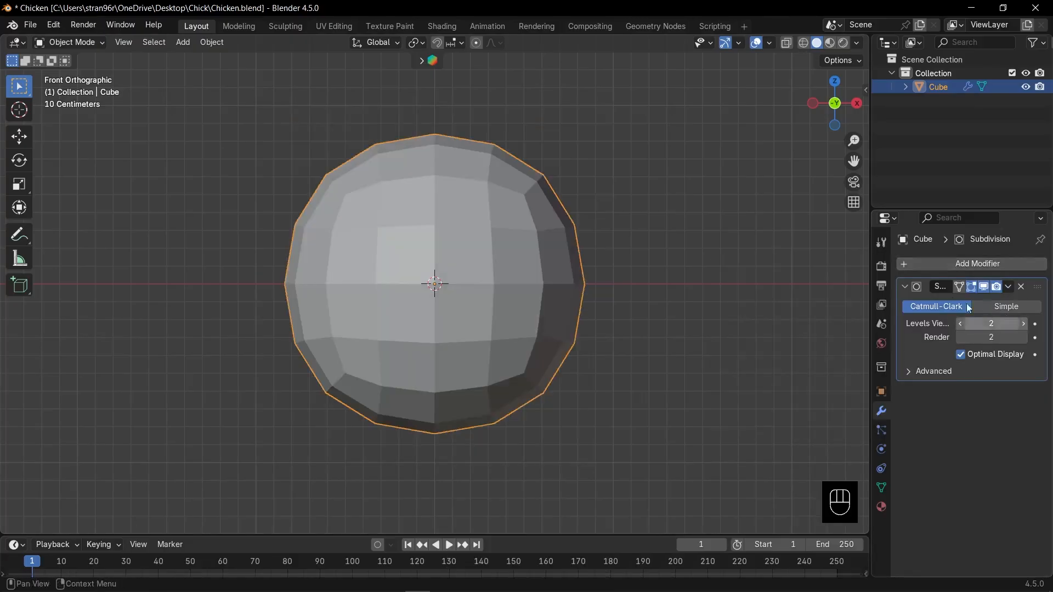
{"action": "left_click", "coordinate": [904, 286]}
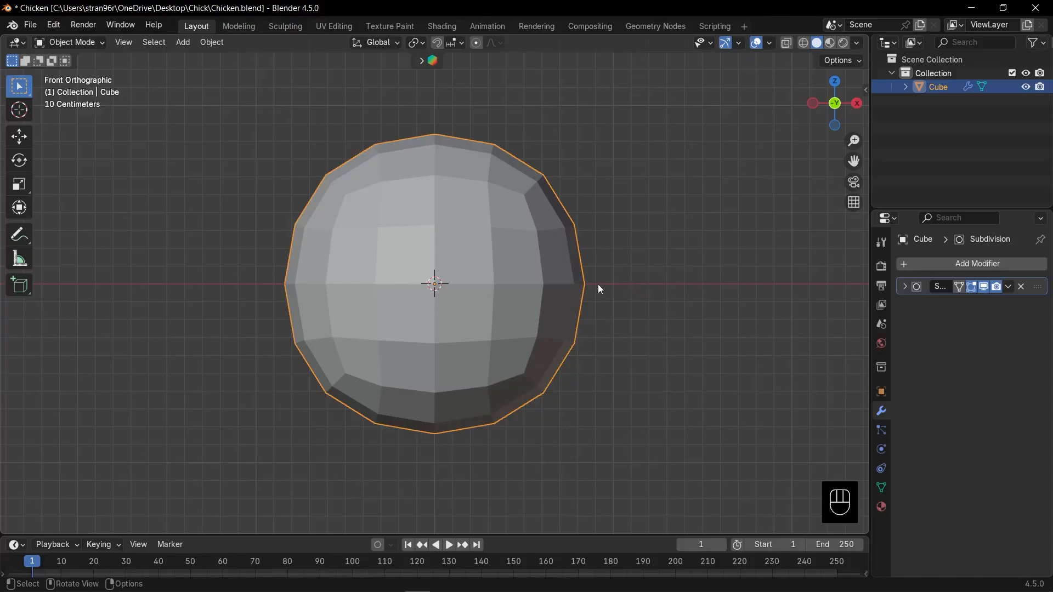
- Enter Edit Mode and add a horizontal loop cut around the cube, slid slightly above its middle
{"action": "key", "text": "Tab"}
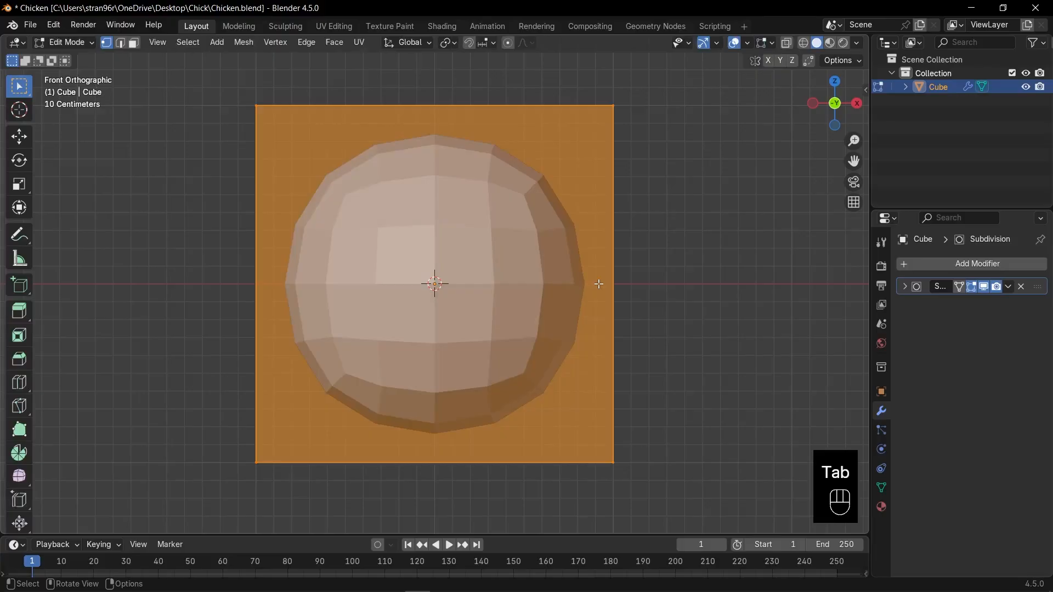
{"action": "key", "text": "ctrl+r"}
{"action": "left_click", "coordinate": [598, 283]}
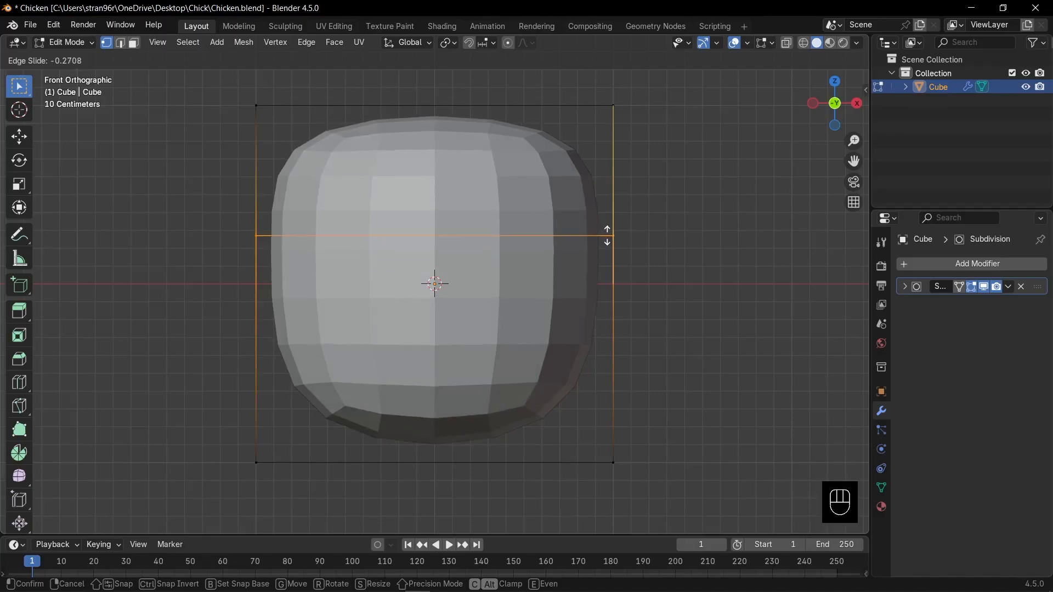
{"action": "left_click", "coordinate": [613, 248]}
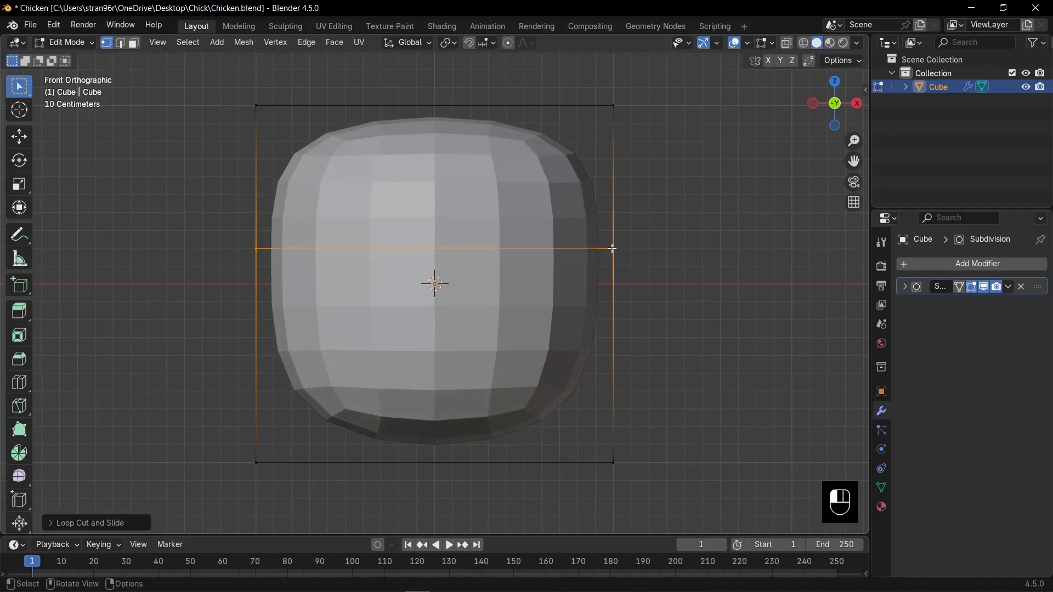
- Add one centred horizontal loop cut in the cube's upper section and two evenly spaced ones in its lower section
{"action": "key", "text": "ctrl+r"}
{"action": "left_click", "coordinate": [611, 198]}
{"action": "right_click", "coordinate": [611, 199]}
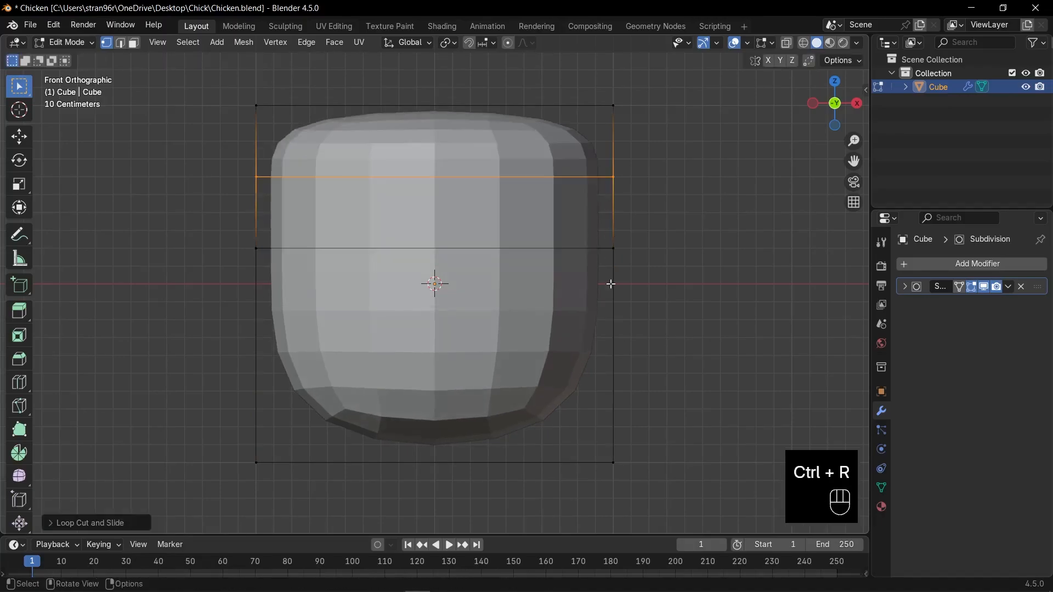
{"action": "key", "text": "ctrl+r"}
{"action": "scroll", "coordinate": [601, 400], "scroll_direction": "up", "scroll_amount": 1}
{"action": "left_click", "coordinate": [601, 400]}
{"action": "right_click", "coordinate": [602, 400]}
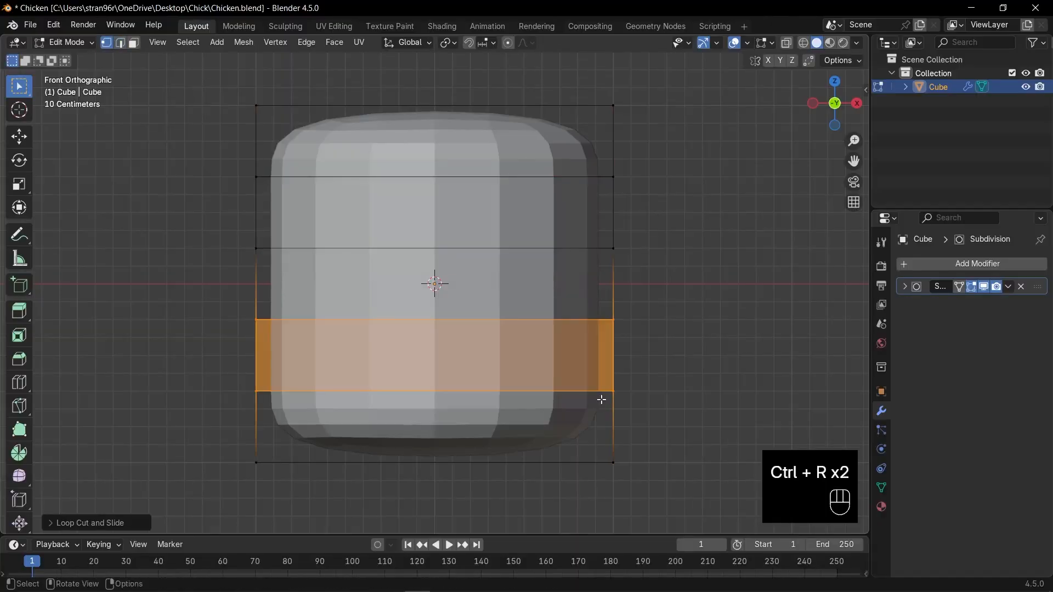
- With X-ray on, scale the bottom vertices in to less than half their width and raise them slightly along Z
{"action": "key", "text": "1"}
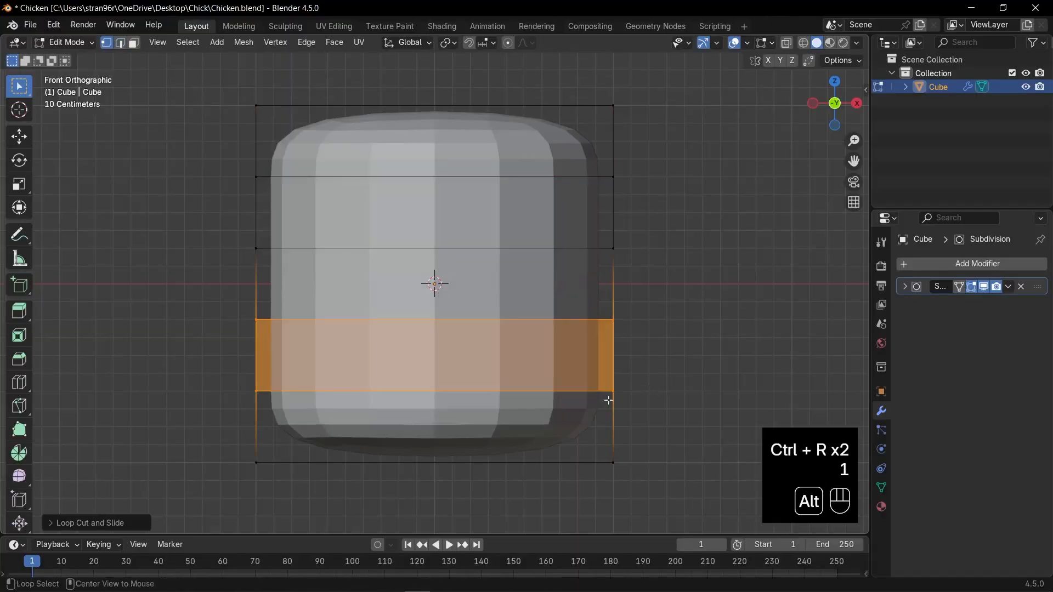
{"action": "key", "text": "alt+z"}
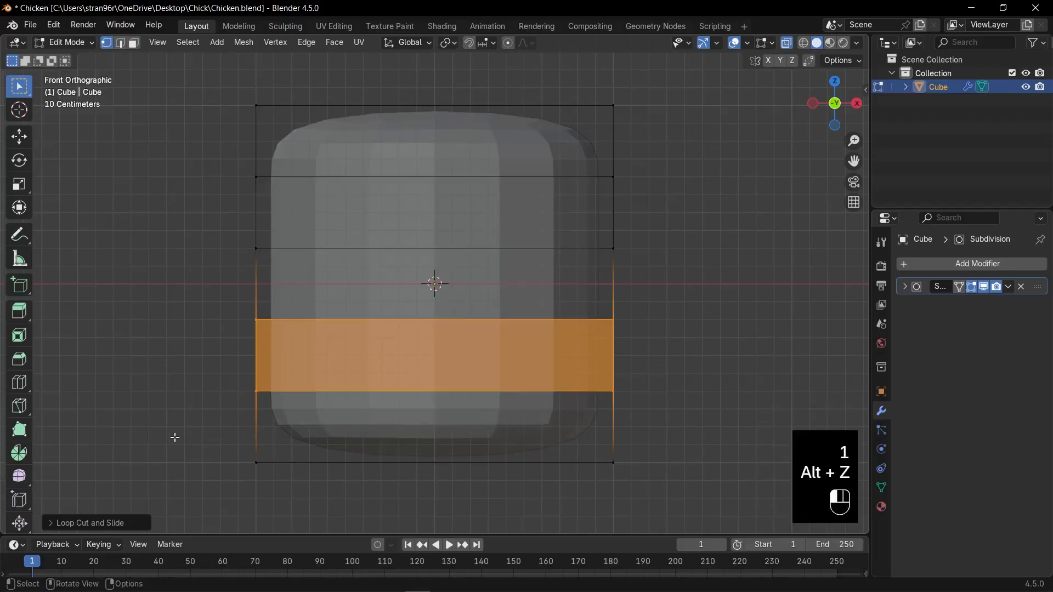
{"action": "left_click_drag", "start_coordinate": [172, 437], "coordinate": [693, 497]}
{"action": "key", "text": "s"}
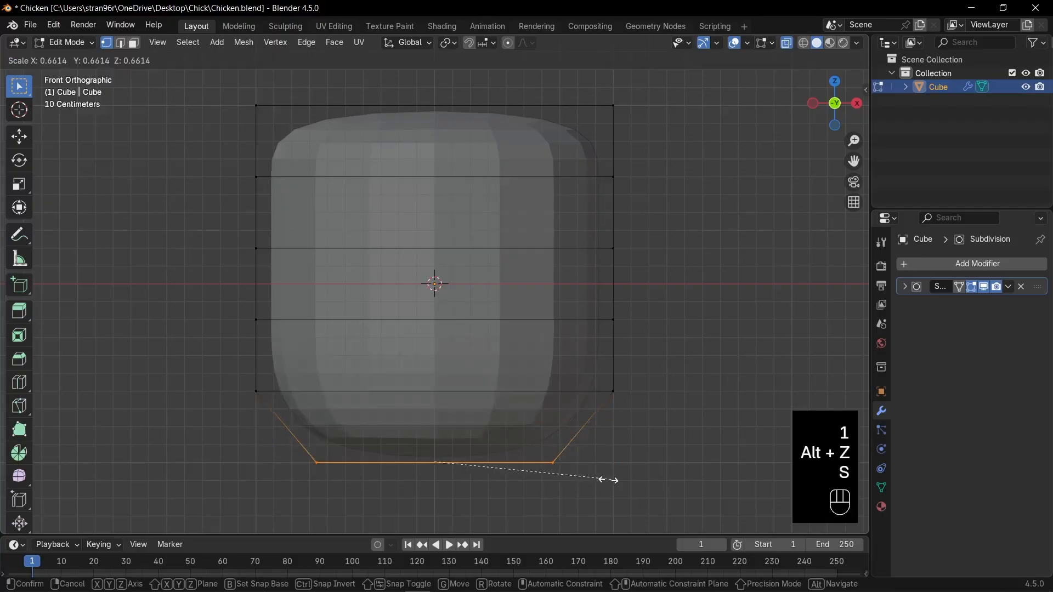
{"action": "left_click", "coordinate": [556, 478]}
{"action": "key", "text": "g"}
{"action": "key", "text": "z"}
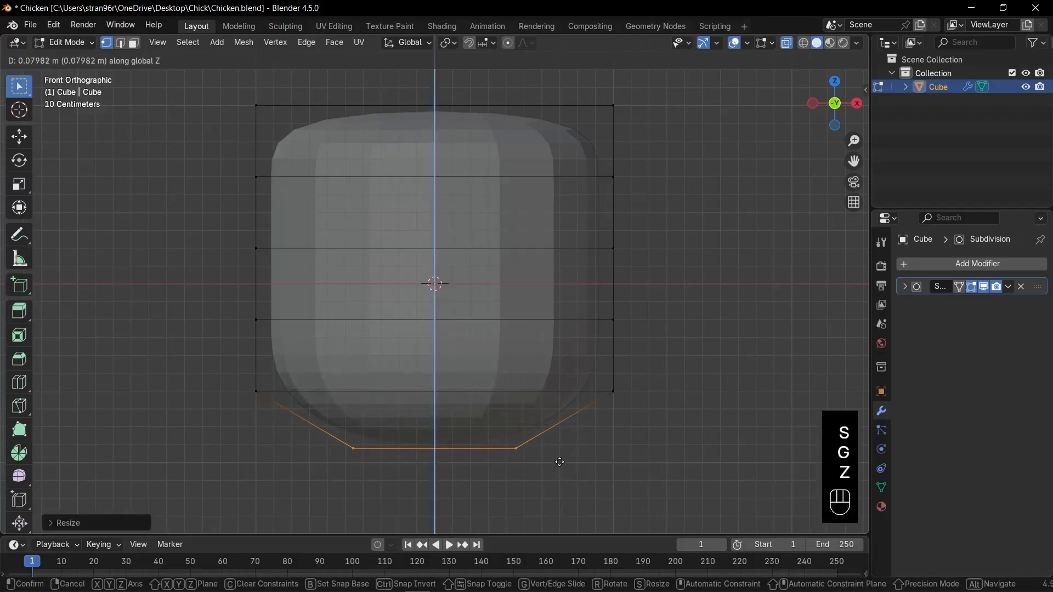
{"action": "left_click", "coordinate": [554, 451]}
- Lower the loop just above the bottom about 0.11 m along Z and scale it to about 0.86
{"action": "left_click_drag", "start_coordinate": [194, 361], "coordinate": [679, 422]}
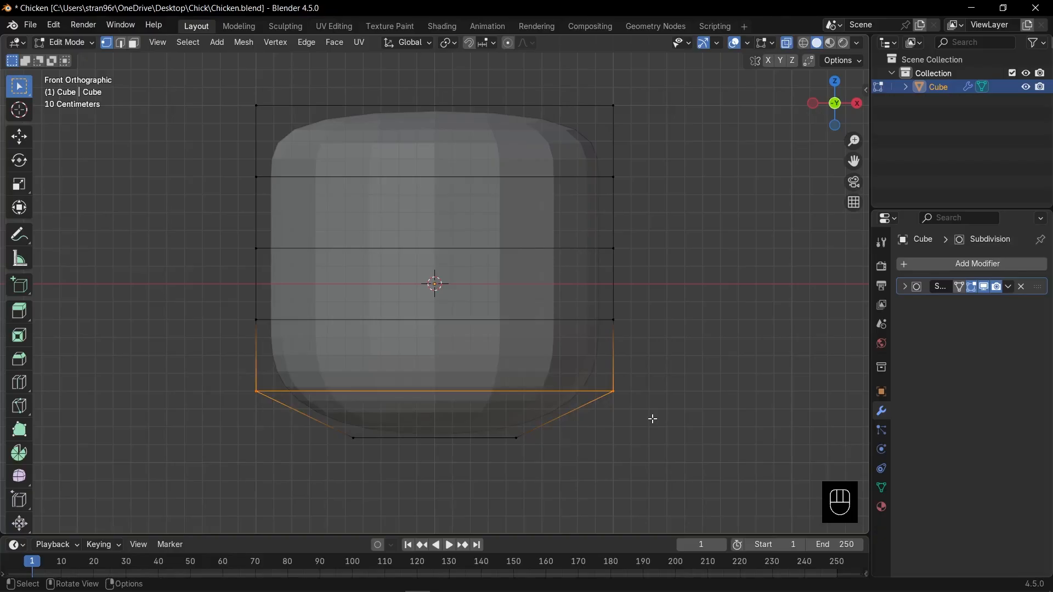
{"action": "key", "text": "g"}
{"action": "key", "text": "z"}
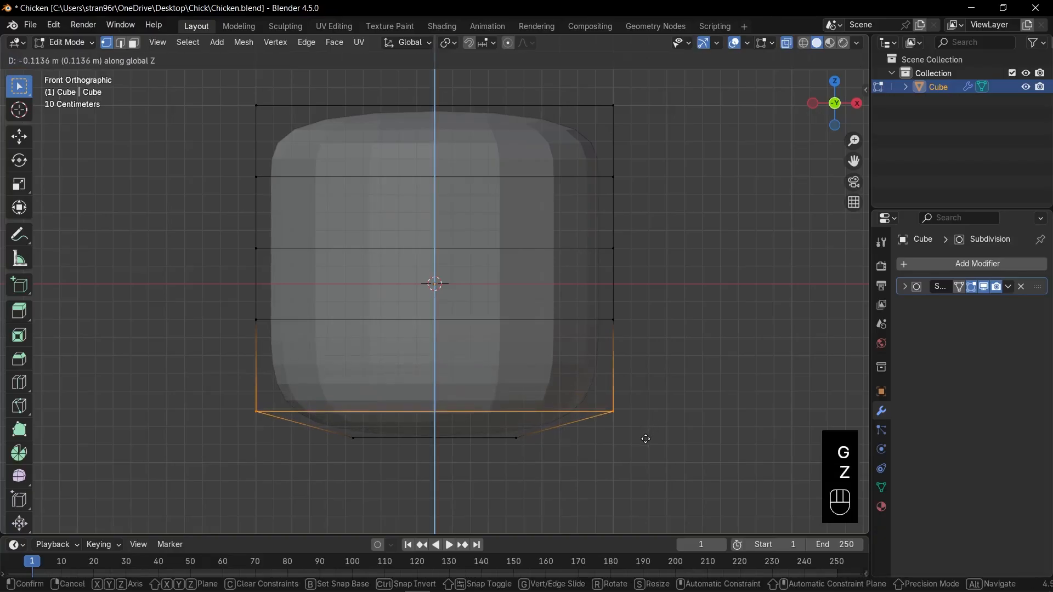
{"action": "left_click", "coordinate": [646, 438]}
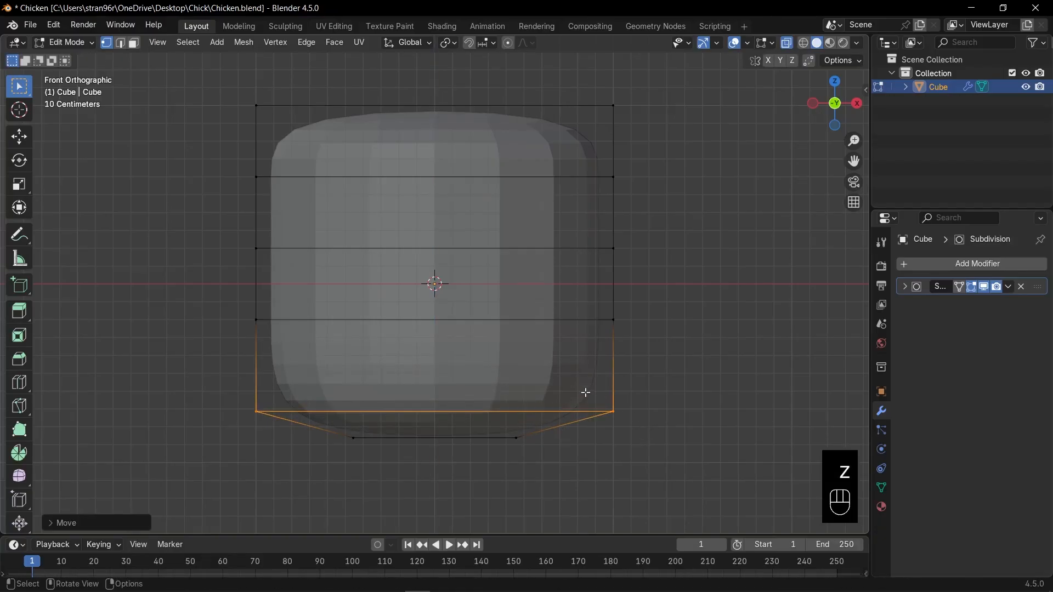
{"action": "key", "text": "s"}
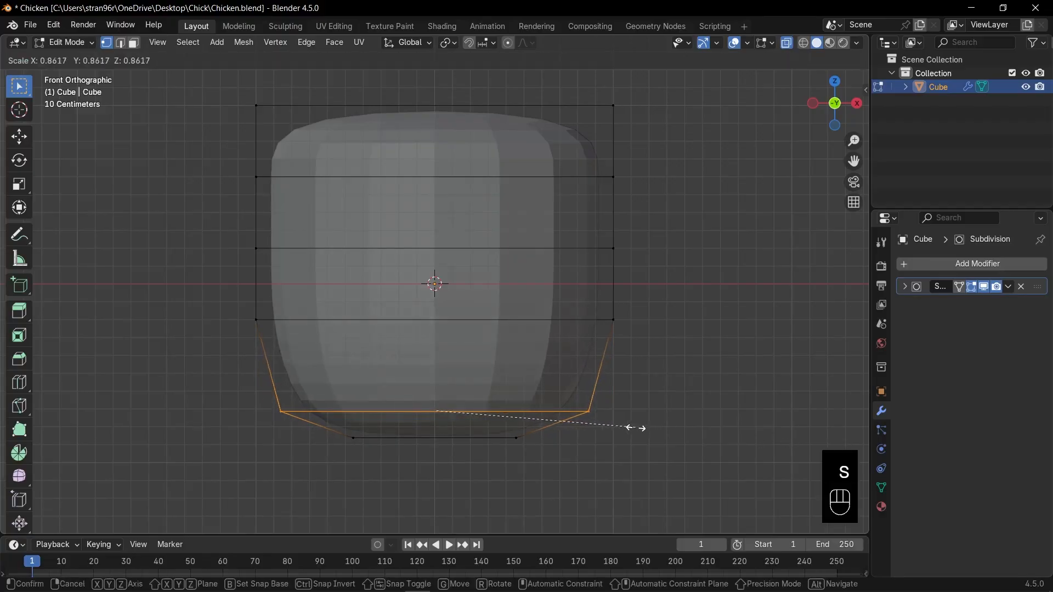
{"action": "left_click", "coordinate": [634, 428]}
- Scale the loop just above the cube's centre to about half its width to form the neck
{"action": "left_click_drag", "start_coordinate": [222, 218], "coordinate": [701, 255]}
{"action": "key", "text": "s"}
{"action": "left_click", "coordinate": [582, 263]}
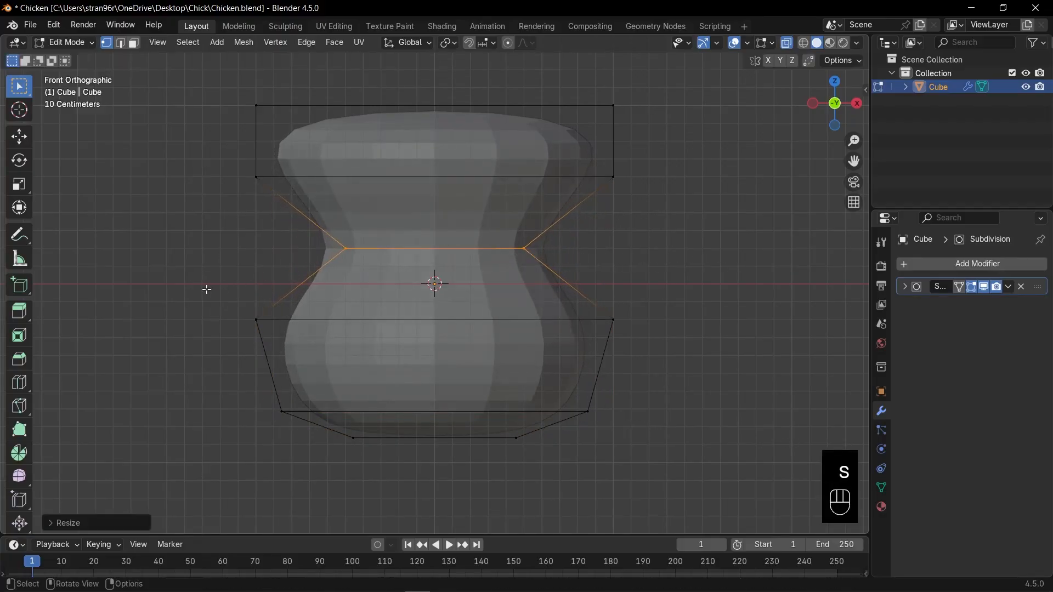
- Raise the loop below the neck along Z to just under the neck and scale it slightly wider
{"action": "left_click_drag", "start_coordinate": [206, 289], "coordinate": [676, 360]}
{"action": "key", "text": "g"}
{"action": "key", "text": "z"}
{"action": "left_click", "coordinate": [680, 317]}
{"action": "key", "text": "s"}
{"action": "left_click", "coordinate": [699, 318]}
{"action": "key", "text": "g"}
{"action": "key", "text": "z"}
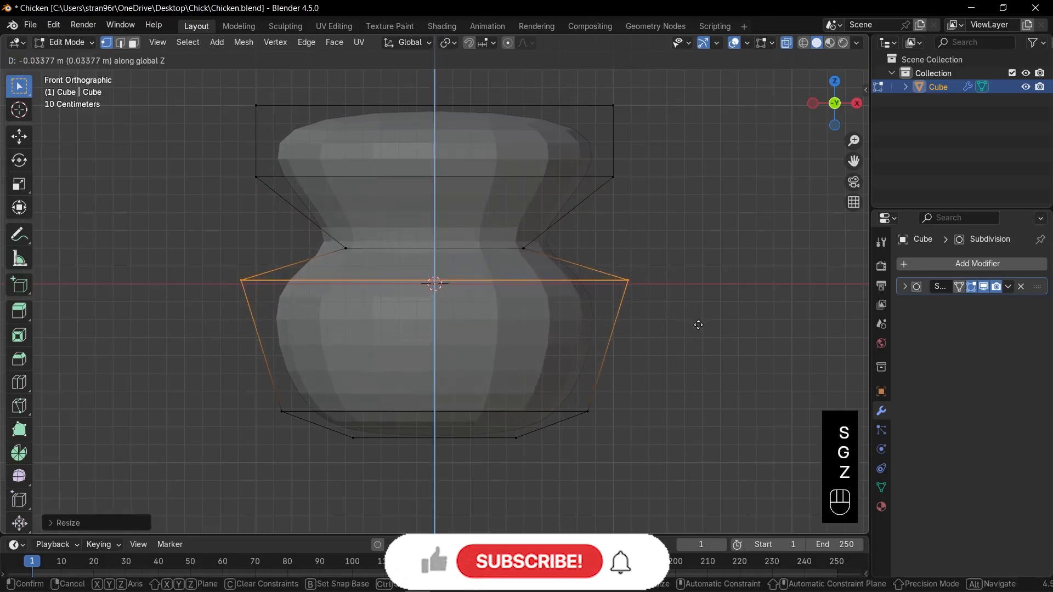
{"action": "left_click", "coordinate": [698, 325]}
- Lower the loop above the neck along Z to just over the neck and scale it slightly narrower
{"action": "left_click_drag", "start_coordinate": [222, 150], "coordinate": [666, 200]}
{"action": "key", "text": "g"}
{"action": "key", "text": "z"}
{"action": "left_click", "coordinate": [679, 251]}
{"action": "key", "text": "s"}
{"action": "left_click", "coordinate": [661, 250]}
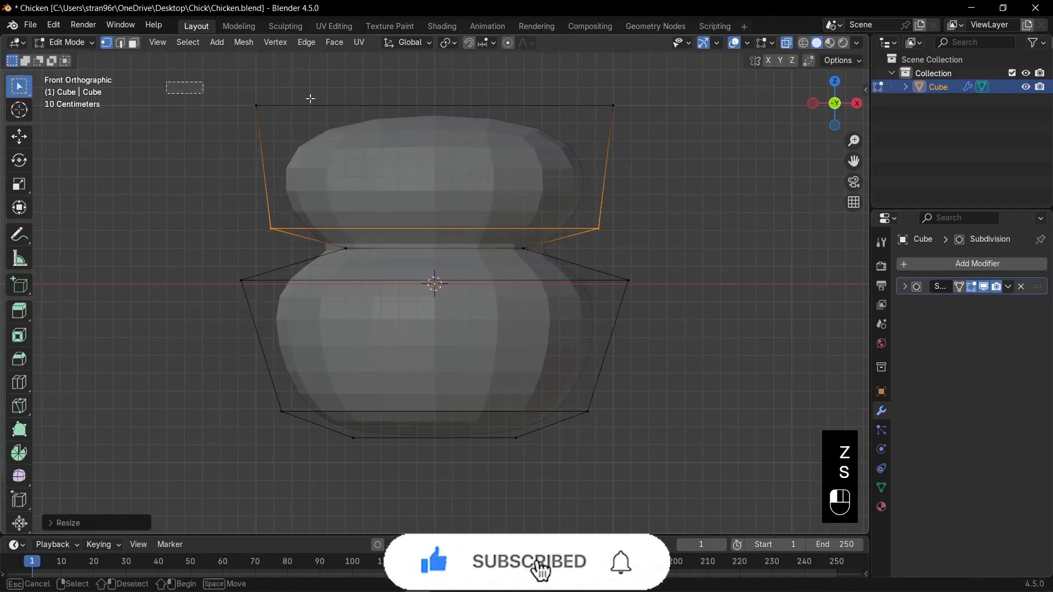
- Scale the top vertices to about 0.56 and slightly widen the head loop below them
{"action": "left_click_drag", "start_coordinate": [170, 82], "coordinate": [617, 127]}
{"action": "key", "text": "s"}
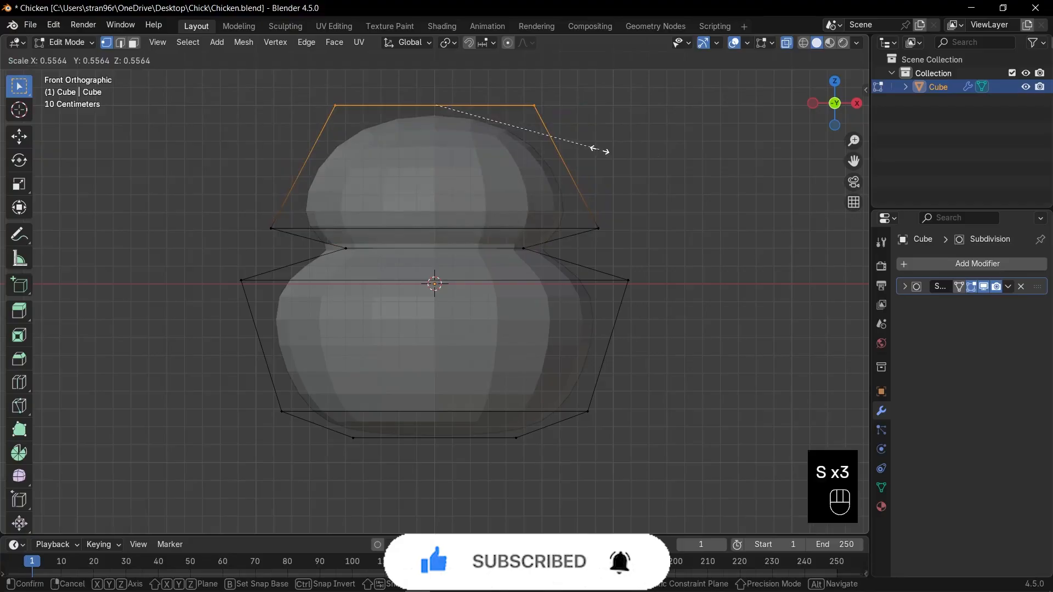
{"action": "left_click", "coordinate": [602, 151]}
{"action": "left_click_drag", "start_coordinate": [224, 201], "coordinate": [647, 236]}
{"action": "key", "text": "s"}
{"action": "left_click", "coordinate": [649, 236]}
- Scale the neck loop wider to soften the pinch between head and body
{"action": "left_click_drag", "start_coordinate": [314, 230], "coordinate": [548, 272]}
{"action": "key", "text": "s"}
{"action": "left_click", "coordinate": [597, 270]}
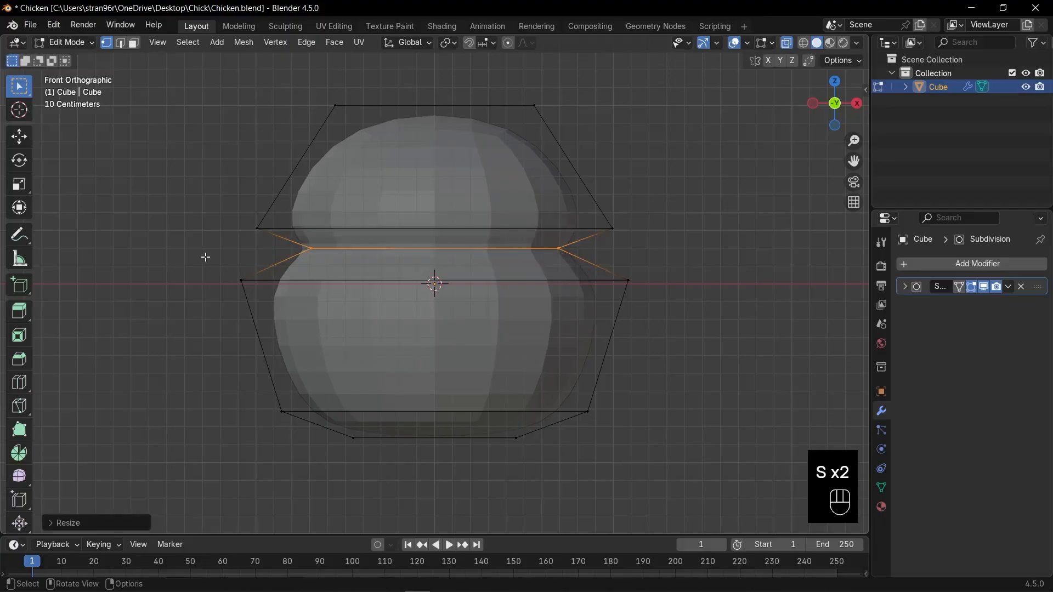
- Widen the two body loops, scaling the upper one to about 1.02 and the lower one slightly more
{"action": "left_click_drag", "start_coordinate": [204, 254], "coordinate": [677, 341]}
{"action": "key", "text": "s"}
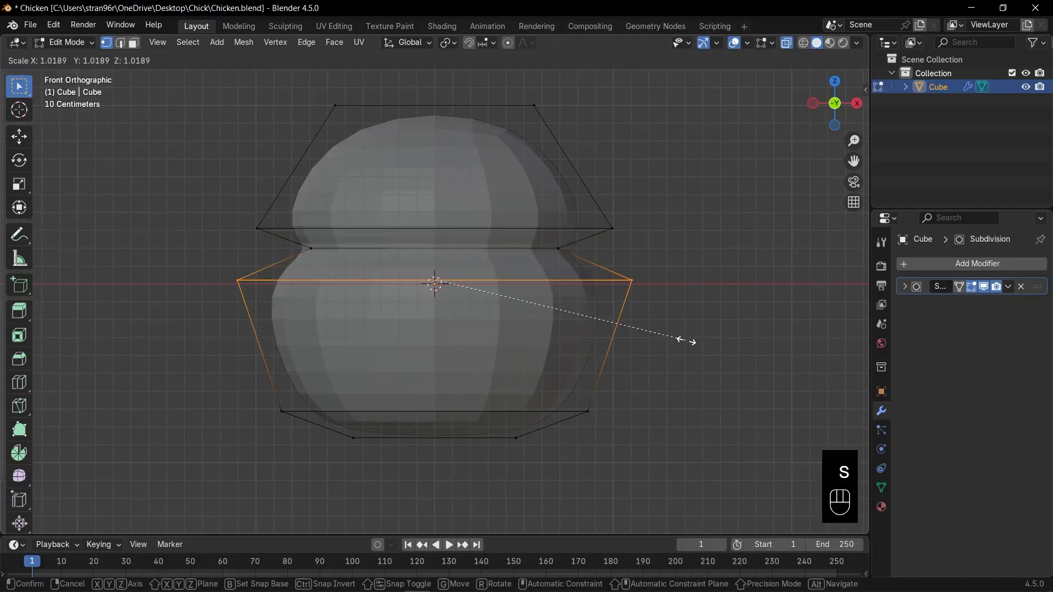
{"action": "left_click", "coordinate": [686, 341]}
{"action": "left_click_drag", "start_coordinate": [235, 376], "coordinate": [683, 419]}
{"action": "key", "text": "s"}
{"action": "left_click", "coordinate": [707, 423]}
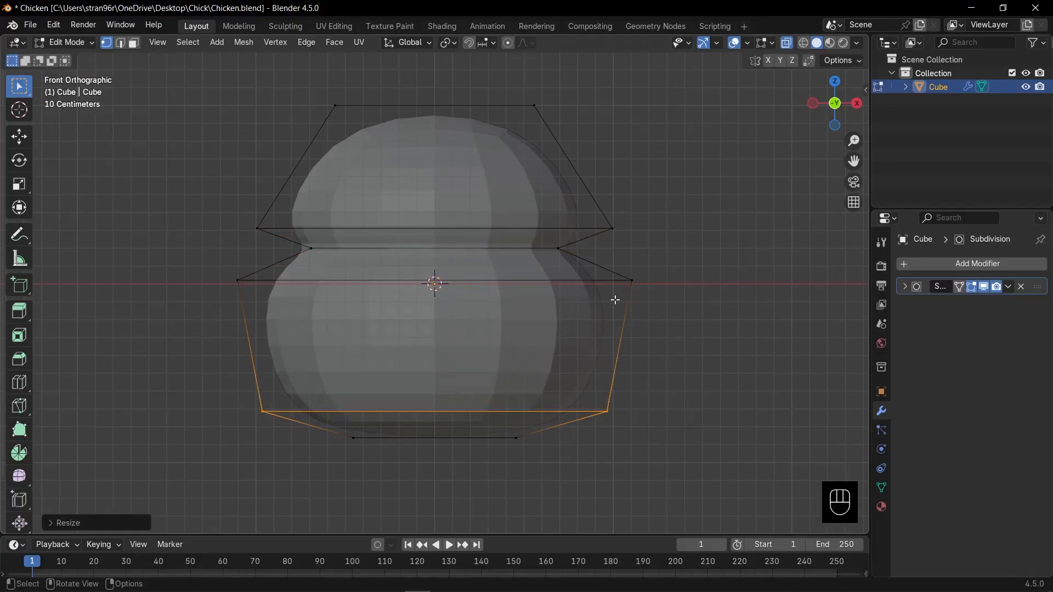
- Lower the neck loop and its two neighbouring loops slightly along Z, and scale the neck loop to about 1.16
{"action": "left_click_drag", "start_coordinate": [193, 202], "coordinate": [613, 325]}
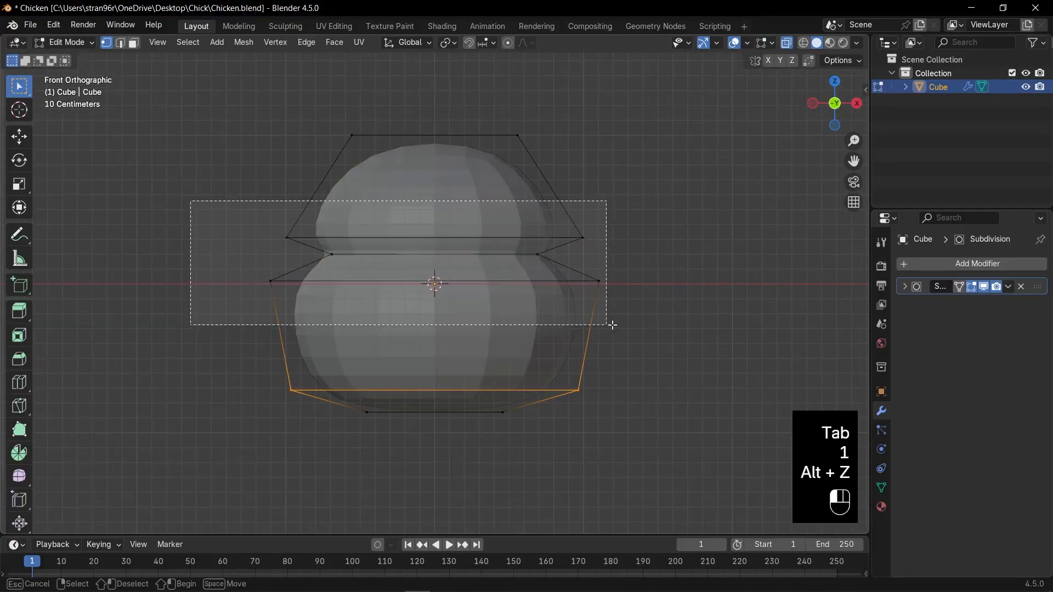
{"action": "key", "text": "g"}
{"action": "key", "text": "z"}
{"action": "left_click", "coordinate": [626, 335]}
{"action": "left_click_drag", "start_coordinate": [304, 256], "coordinate": [555, 276]}
{"action": "key", "text": "s"}
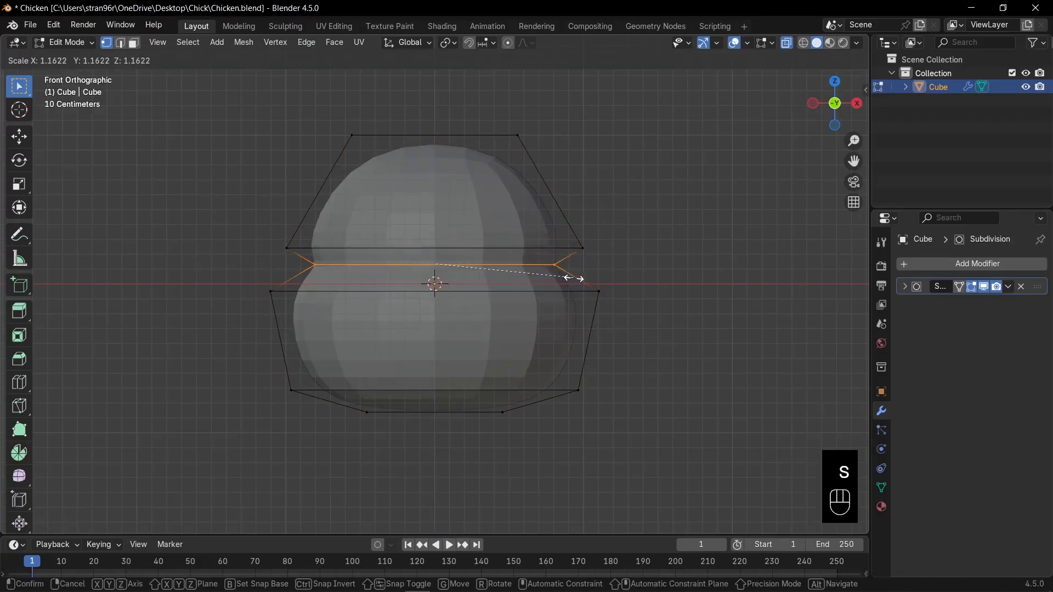
{"action": "left_click", "coordinate": [574, 280]}
- Return to Object Mode with X-ray off and apply Shade Smooth to the body
{"action": "key", "text": "Tab"}
{"action": "key", "text": "alt+z"}
{"action": "right_click", "coordinate": [517, 220]}
{"action": "left_click", "coordinate": [516, 221]}
{"action": "key", "text": "Tab"}
{"action": "key", "text": "alt+z"}
- Set the body's subdivision levels to 2 in the viewport and 3 for render, and save the file
{"action": "left_click", "coordinate": [905, 286]}
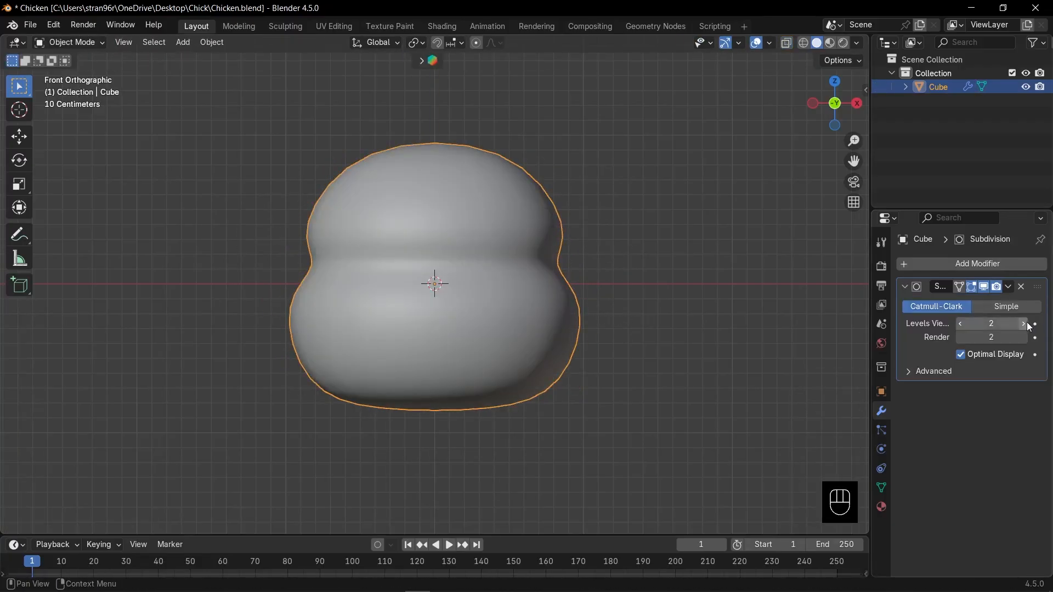
{"action": "left_click", "coordinate": [1025, 325]}
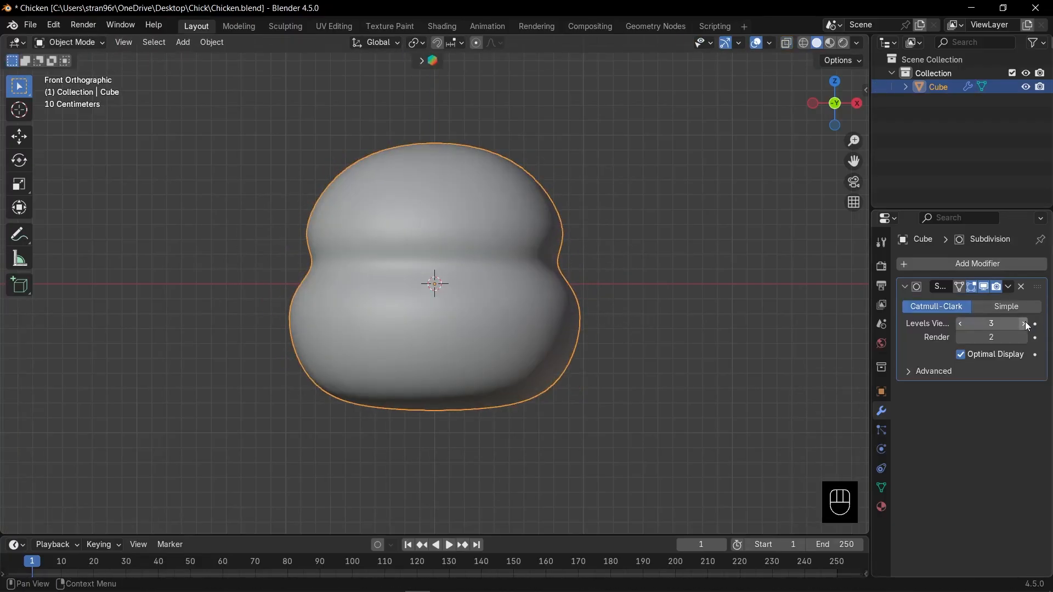
{"action": "left_click", "coordinate": [961, 323]}
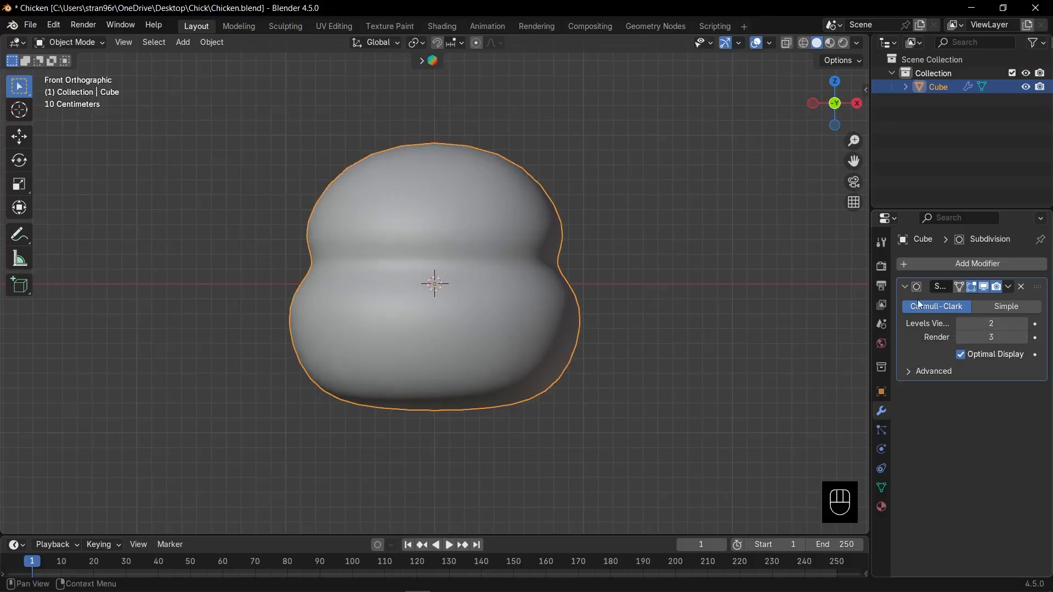
{"action": "left_click", "coordinate": [905, 287]}
{"action": "key", "text": "ctrl+s"}
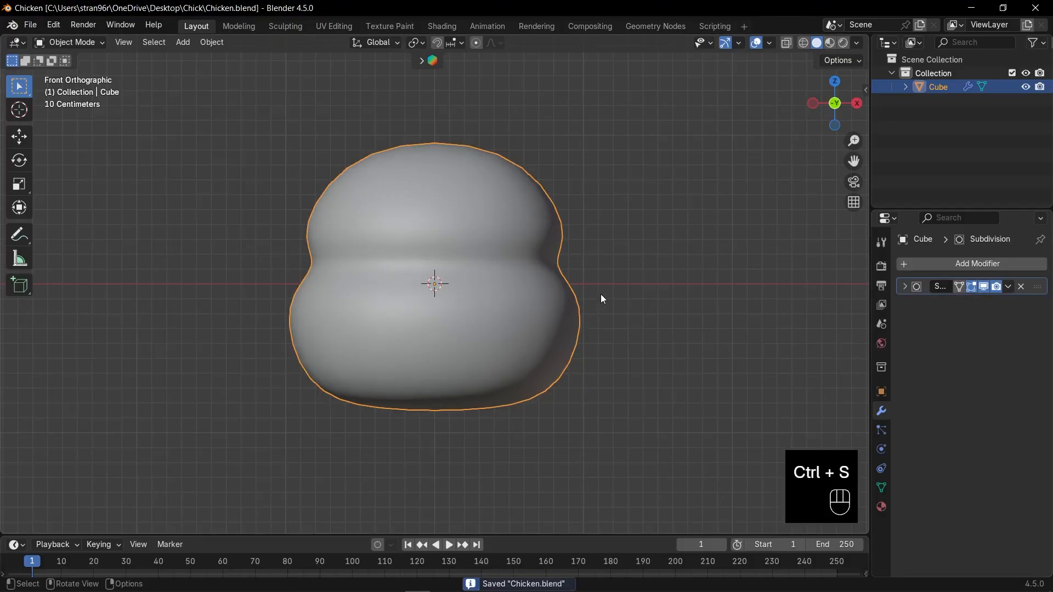
- Add a new cube and move it in the negative Y direction, out in front of the body
{"action": "scroll", "coordinate": [601, 294], "scroll_direction": "down", "scroll_amount": 4}
{"action": "key", "text": "shift+a"}
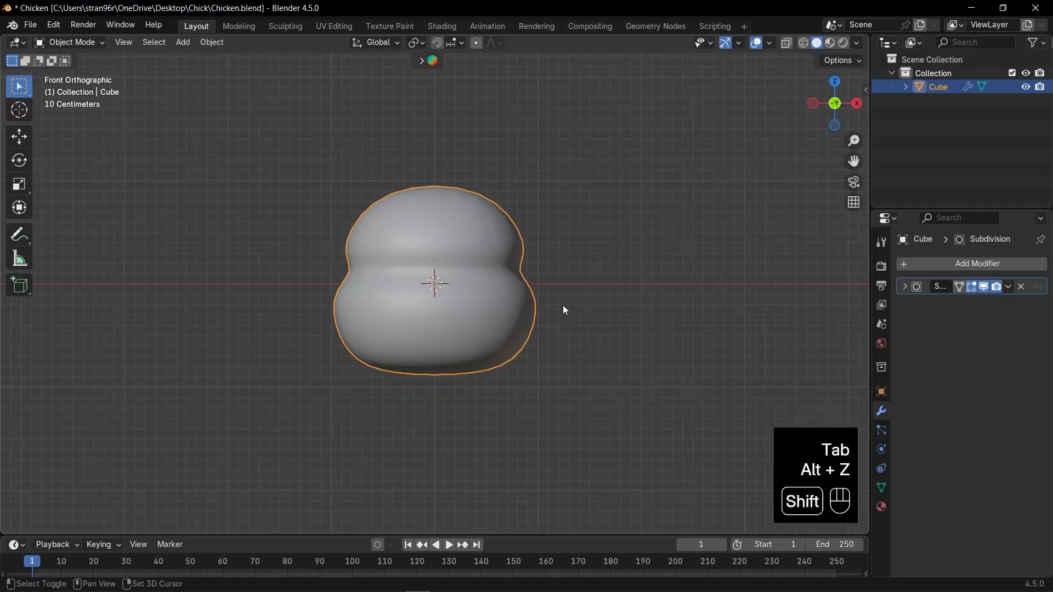
{"action": "key", "text": "shift+a"}
{"action": "left_click", "coordinate": [630, 319]}
{"action": "middle_click_drag", "start_coordinate": [578, 319], "coordinate": [505, 358], "text": "shift"}
{"action": "key", "text": "g"}
{"action": "key", "text": "y"}
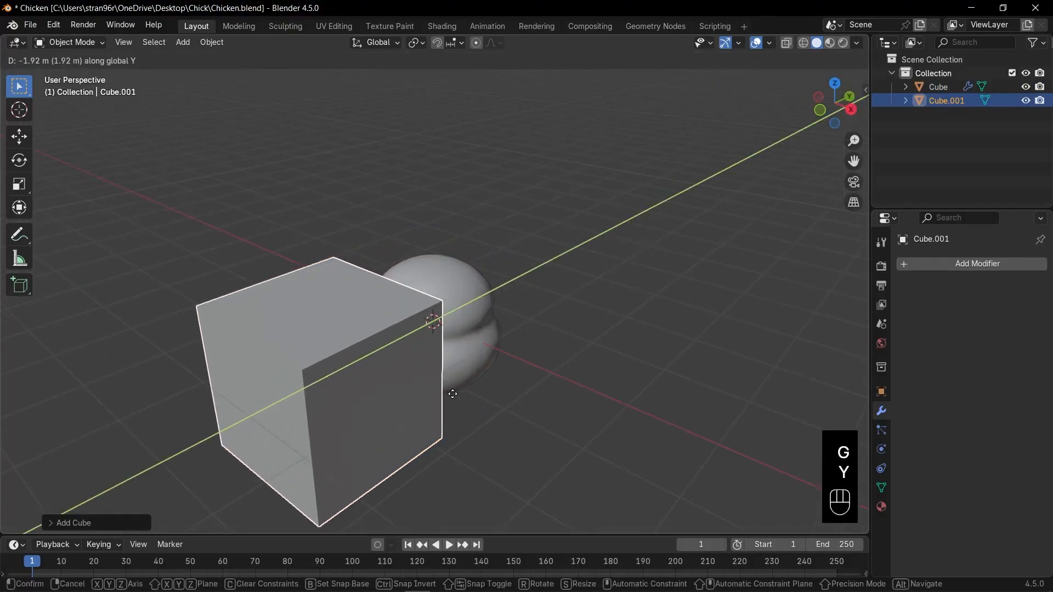
{"action": "left_click", "coordinate": [465, 386]}
- Scale the new cube down to just over a quarter of its size and give it level 2 subdivision
{"action": "middle_click_drag", "start_coordinate": [465, 386], "coordinate": [453, 361]}
{"action": "key", "text": "s"}
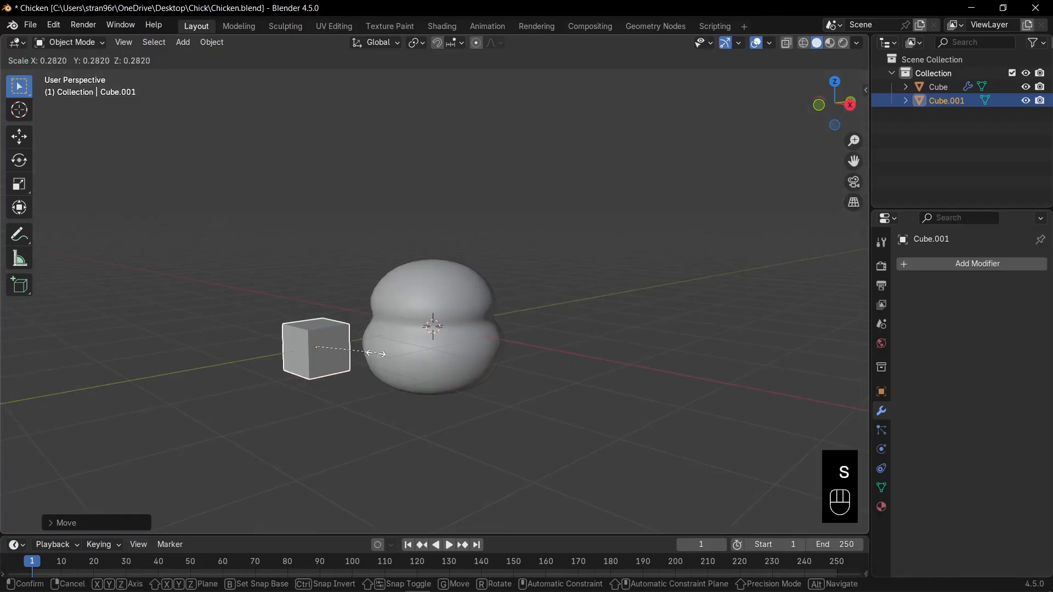
{"action": "left_click", "coordinate": [375, 359]}
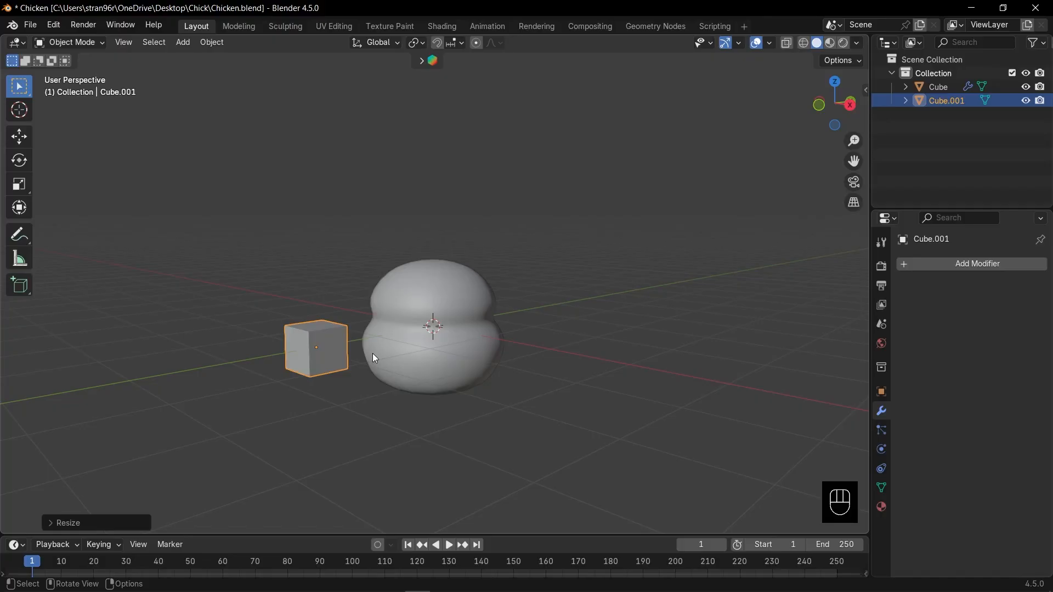
{"action": "key", "text": "ctrl"}
{"action": "key", "text": "ctrl+2"}
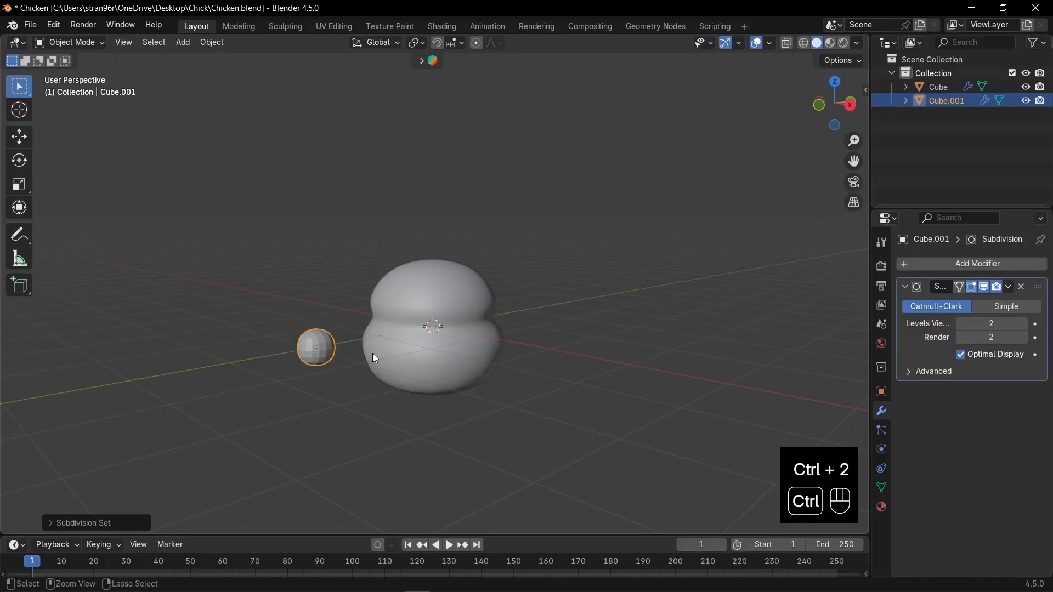
{"action": "key", "text": "KP_Decimal"}
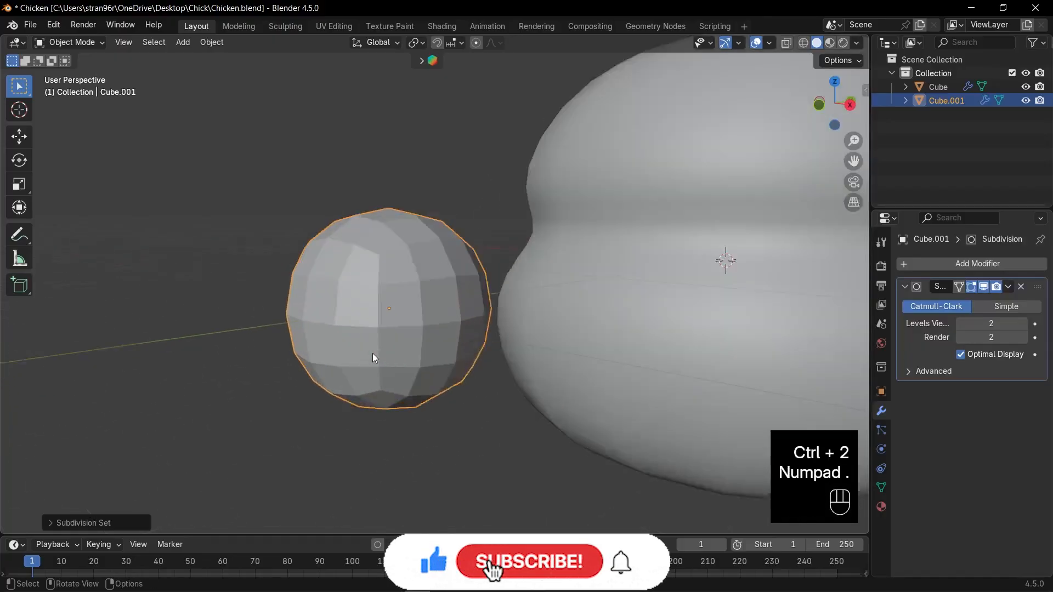
- Apply the rotation and scale of the small subdivided cube in front of the body
{"action": "key", "text": "KP_1"}
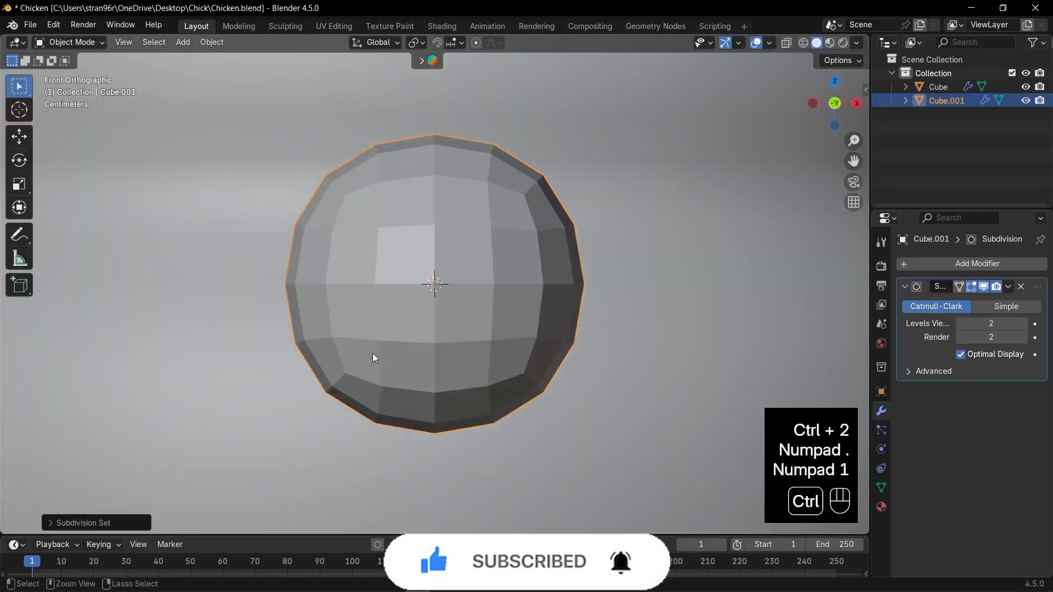
{"action": "key", "text": "ctrl+a"}
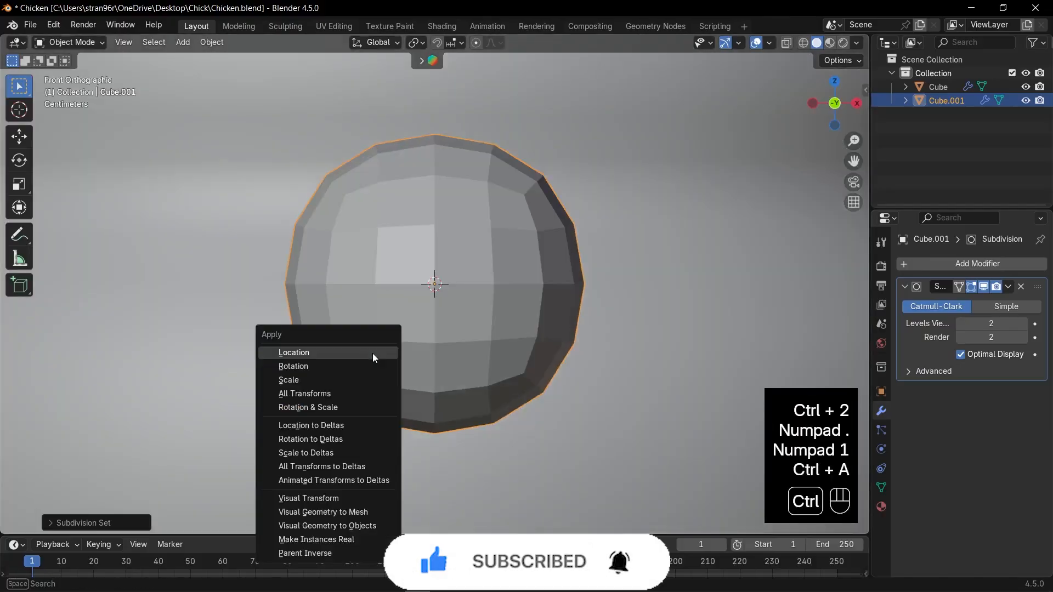
{"action": "left_click", "coordinate": [334, 407]}
{"action": "scroll", "coordinate": [508, 327], "scroll_direction": "down", "scroll_amount": 6}
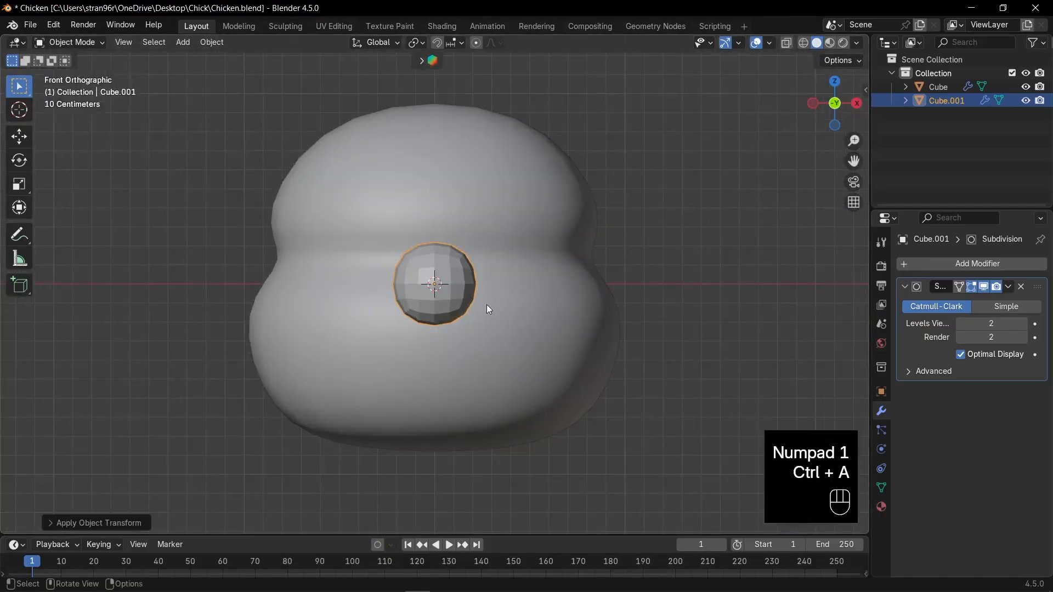
- Add a horizontal loop cut close to the small cube's bottom edge in Edit Mode and scale the loop outward slightly
{"action": "key", "text": "Tab"}
{"action": "scroll", "coordinate": [478, 301], "scroll_direction": "up", "scroll_amount": 2}
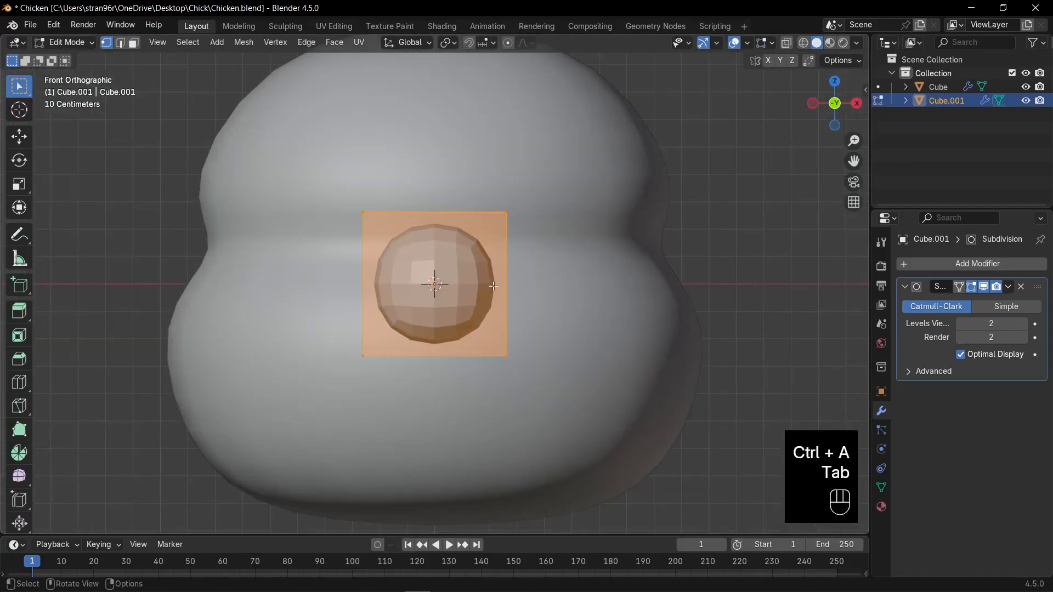
{"action": "key", "text": "ctrl"}
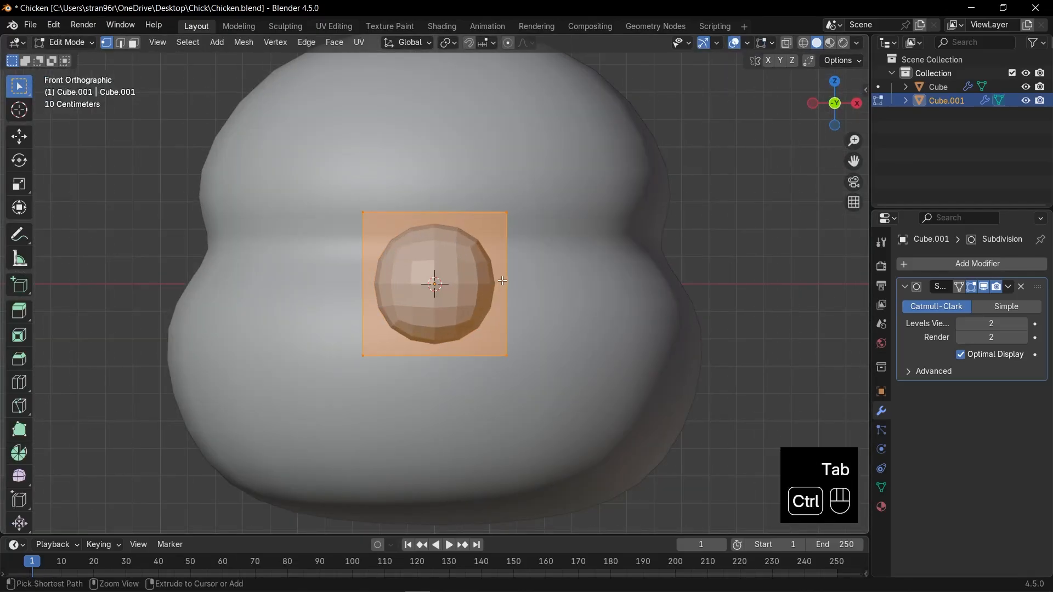
{"action": "key", "text": "ctrl+r"}
{"action": "left_click", "coordinate": [503, 285]}
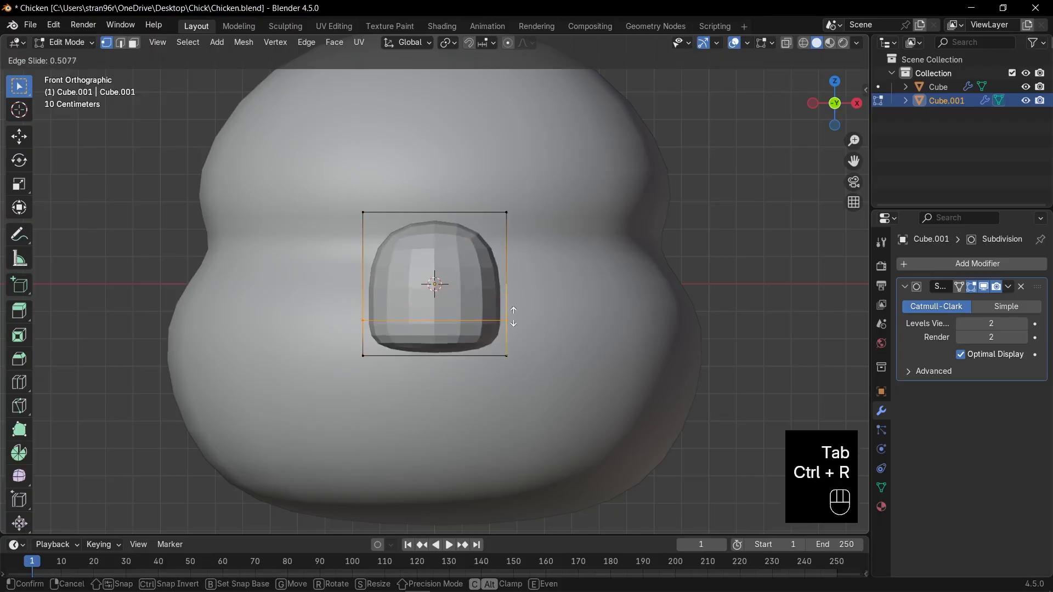
{"action": "key", "text": "s"}
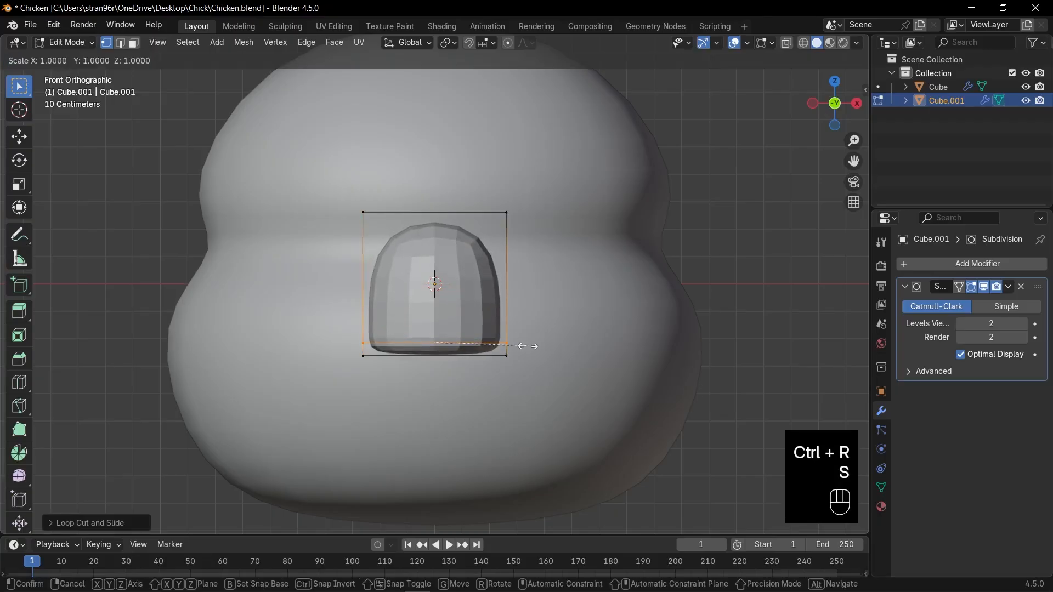
{"action": "left_click", "coordinate": [555, 346]}
- Back in Object Mode, flatten the small piece along Z to just under half its height and apply Shade Smooth
{"action": "key", "text": "Tab"}
{"action": "key", "text": "s"}
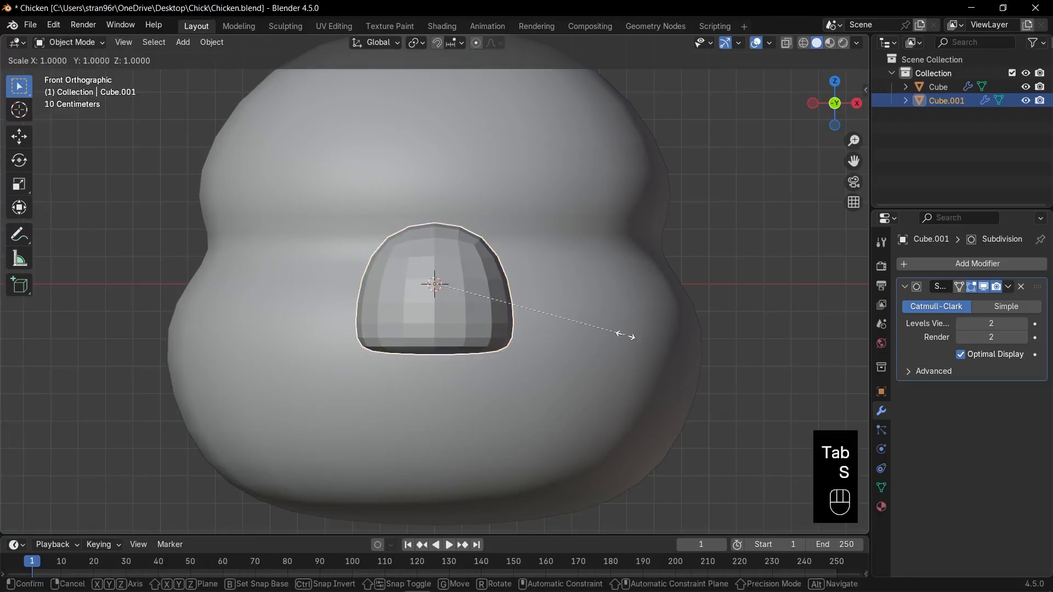
{"action": "key", "text": "z"}
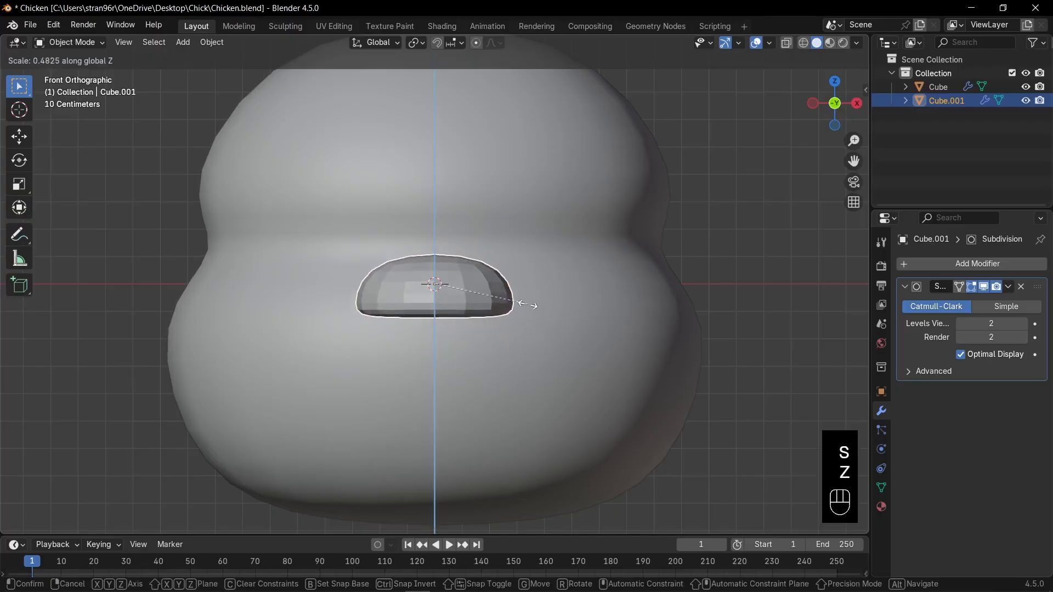
{"action": "left_click", "coordinate": [518, 301]}
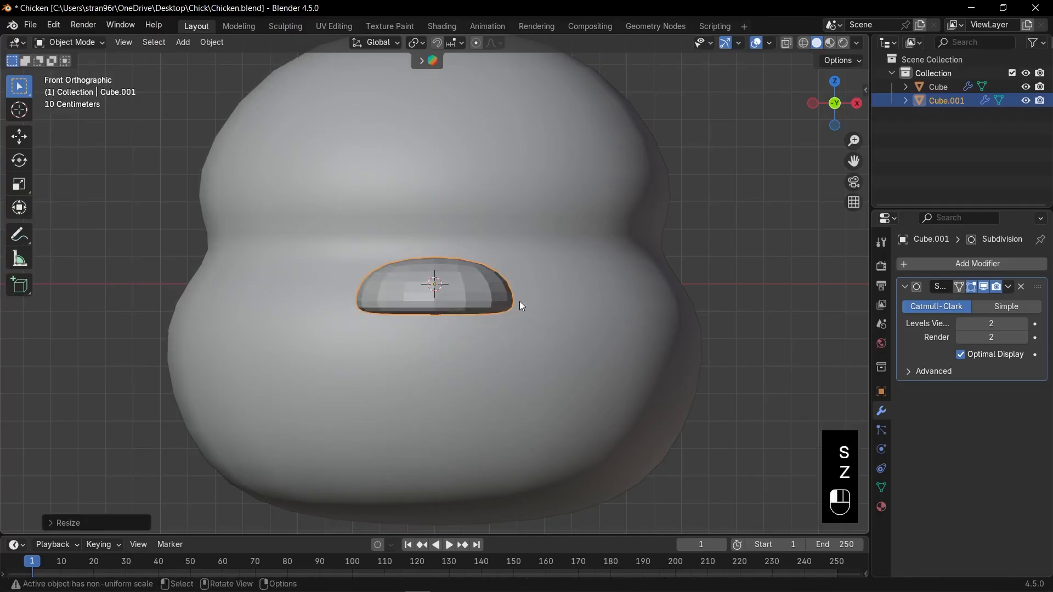
{"action": "right_click", "coordinate": [482, 288]}
{"action": "left_click", "coordinate": [479, 283]}
{"action": "middle_click_drag", "start_coordinate": [479, 285], "coordinate": [439, 327]}
- Move the flattened piece about 1.88 m in Y and 0.99 m in Z onto the top of the head, tilting it slightly
{"action": "key", "text": "KP_3"}
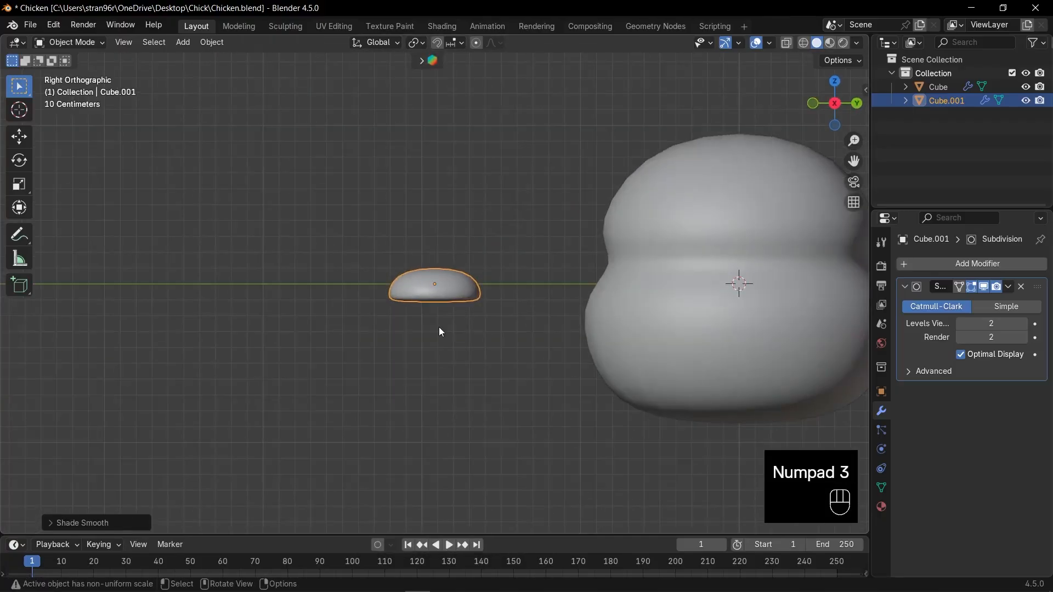
{"action": "middle_click_drag", "start_coordinate": [513, 318], "coordinate": [423, 349], "text": "shift"}
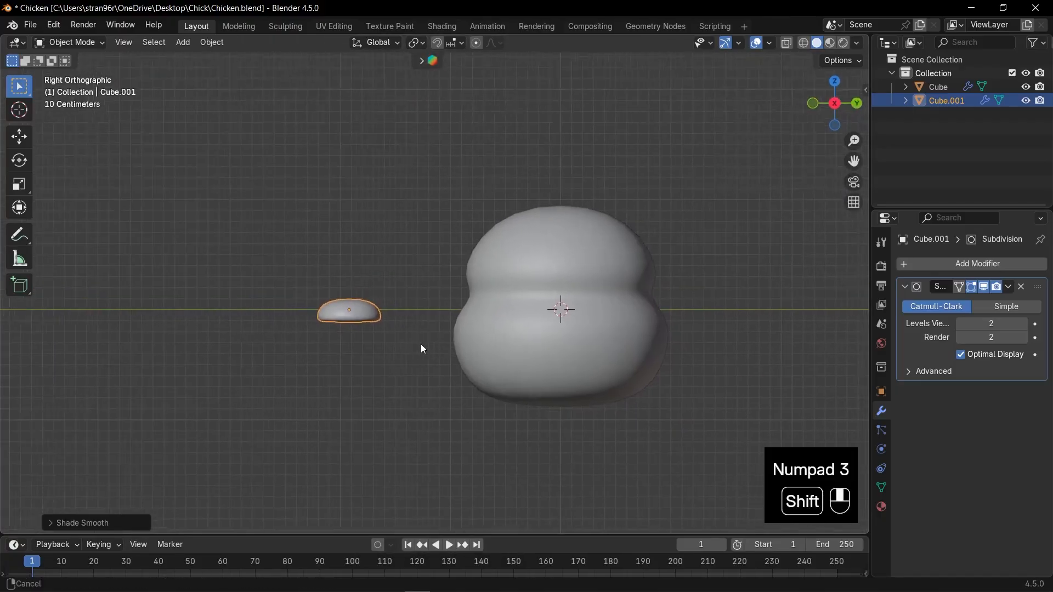
{"action": "key", "text": "g"}
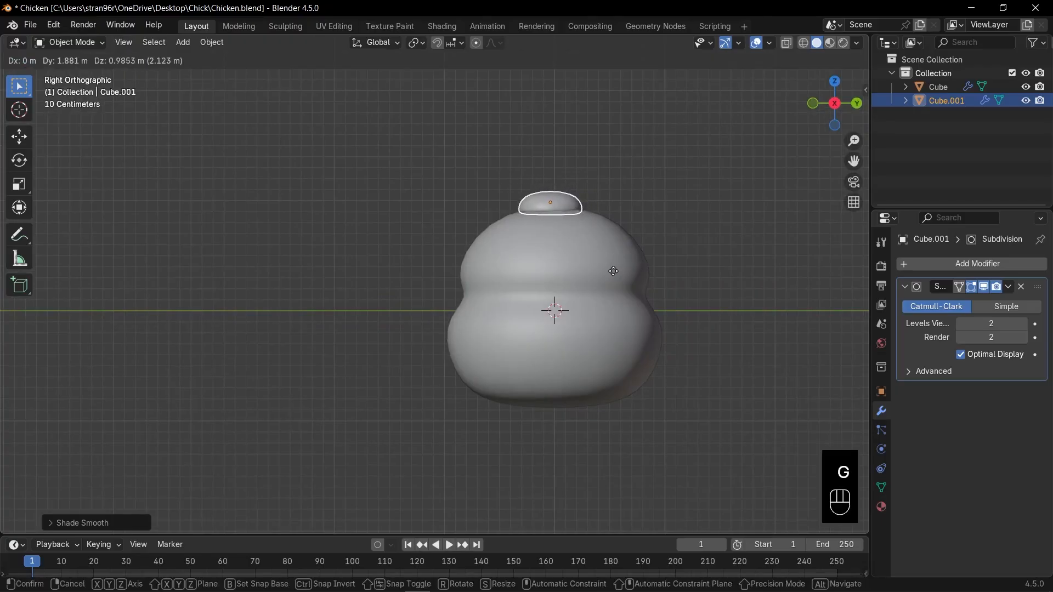
{"action": "left_click", "coordinate": [613, 271]}
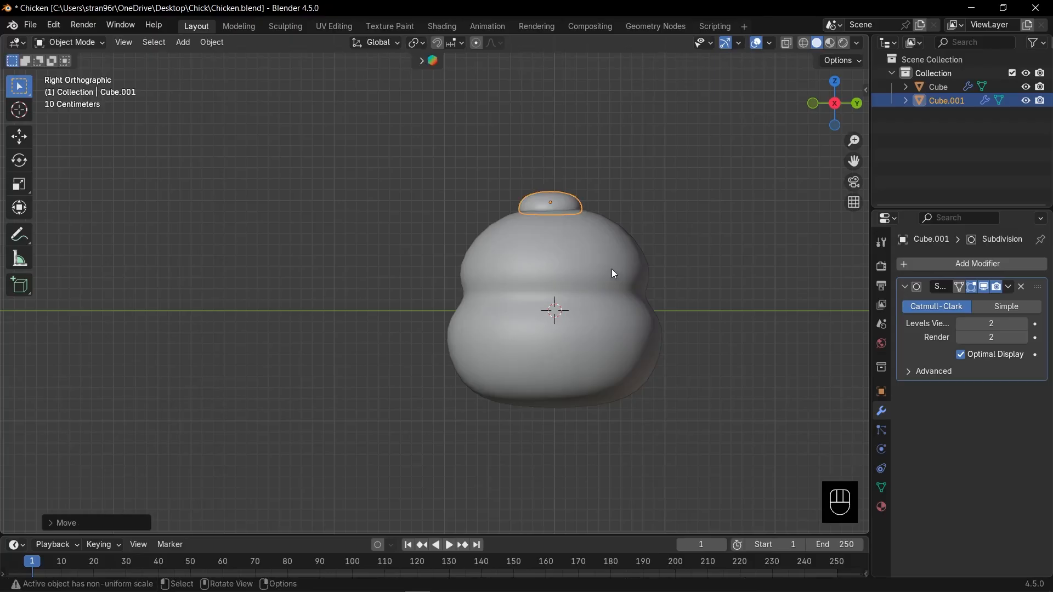
{"action": "scroll", "coordinate": [551, 235], "scroll_direction": "up", "scroll_amount": 2}
{"action": "key", "text": "KP_3"}
{"action": "scroll", "coordinate": [551, 238], "scroll_direction": "up", "scroll_amount": 3}
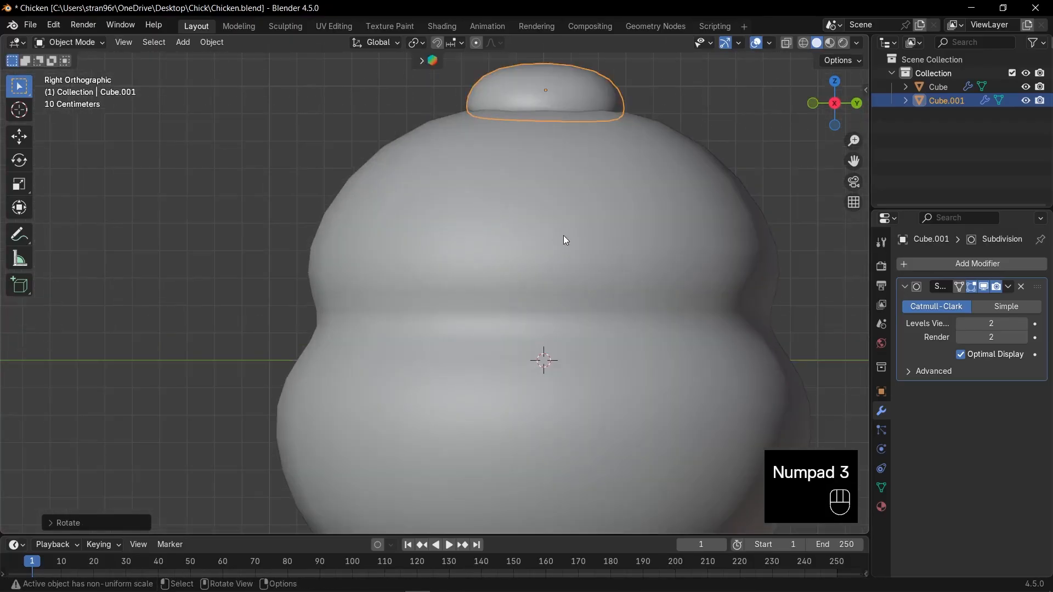
- Duplicate the head-top piece as an upper beak, shrink it to just over a third, and embed it partly in the front of the head
{"action": "key", "text": "shift+d"}
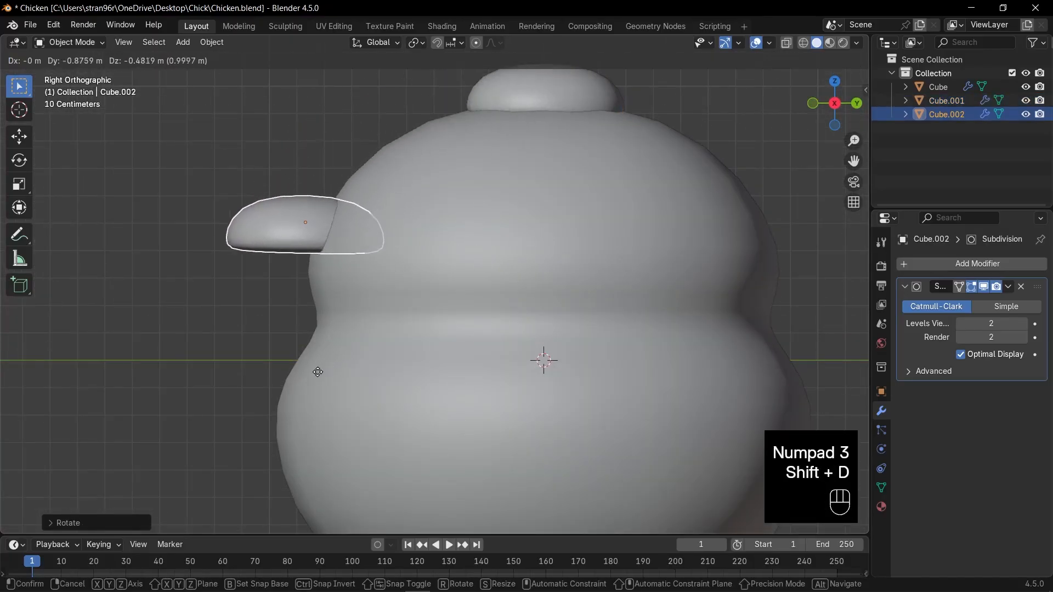
{"action": "left_click", "coordinate": [334, 378]}
{"action": "middle_click_drag", "start_coordinate": [403, 358], "coordinate": [492, 357], "text": "shift"}
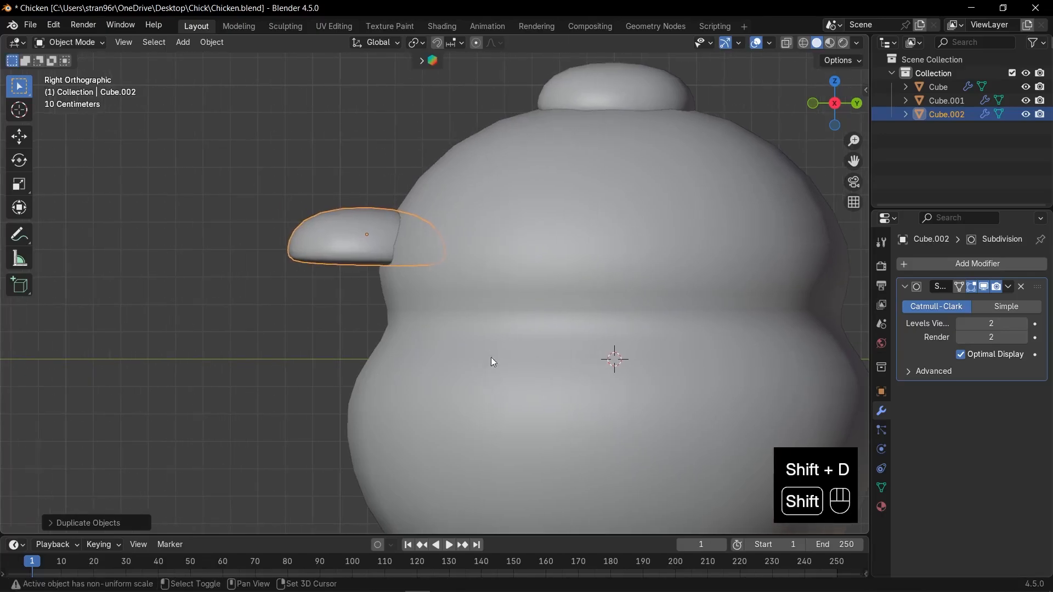
{"action": "key", "text": "s"}
{"action": "left_click", "coordinate": [422, 298]}
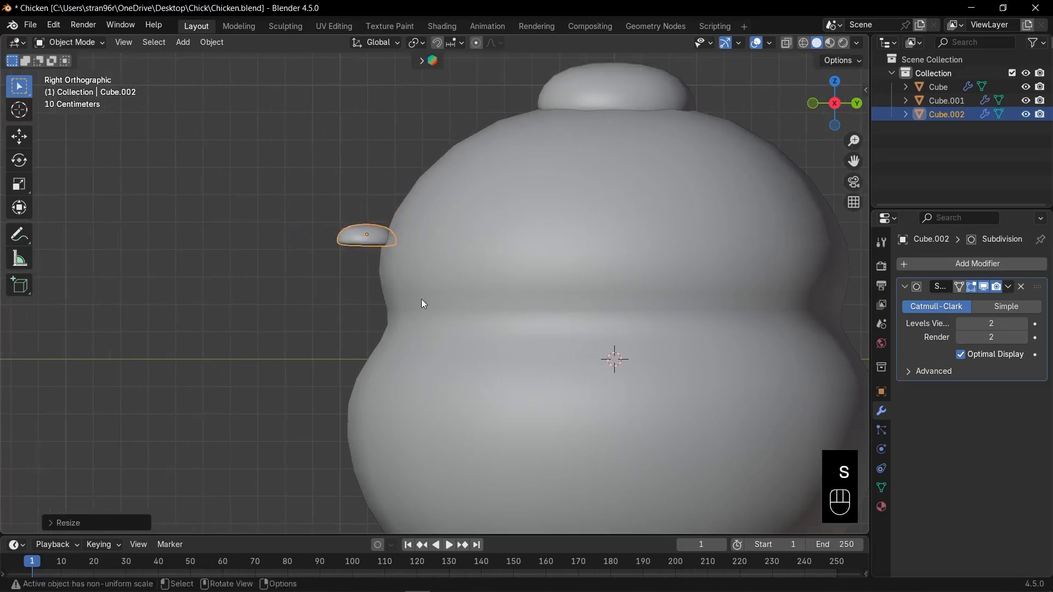
{"action": "middle_click_drag", "start_coordinate": [408, 297], "coordinate": [438, 296], "text": "shift"}
{"action": "key", "text": "g"}
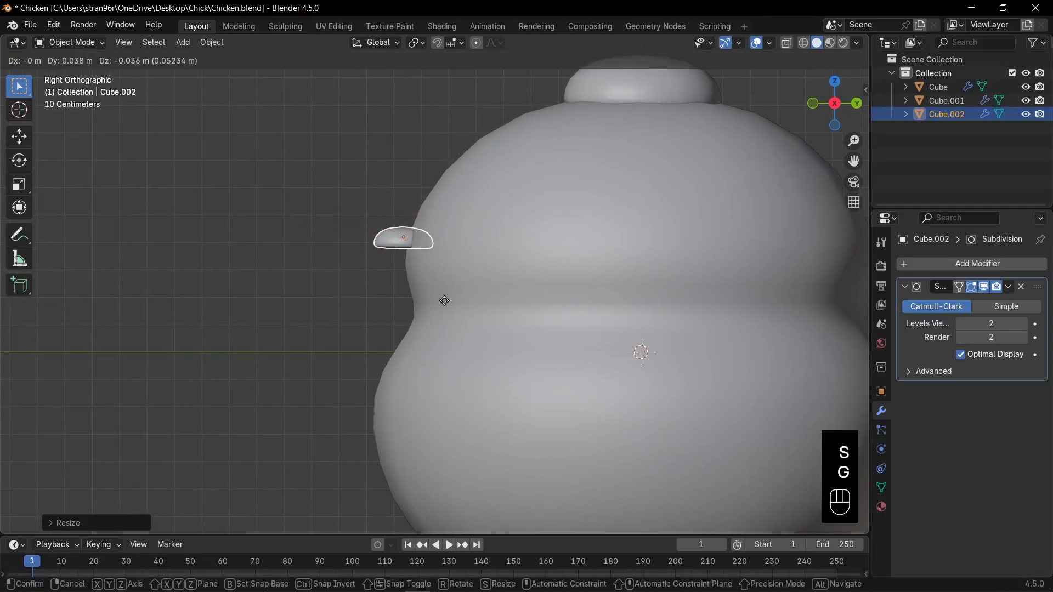
{"action": "left_click", "coordinate": [465, 284]}
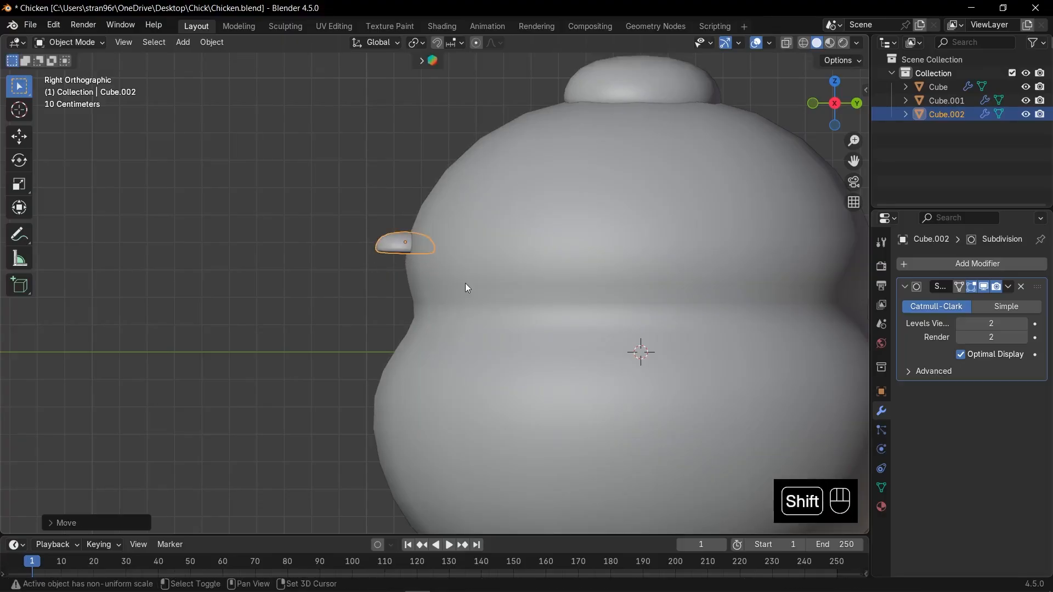
- Duplicate the upper beak just below itself and rotate the copy 180° around the X axis
{"action": "key", "text": "shift+d"}
{"action": "left_click", "coordinate": [460, 304]}
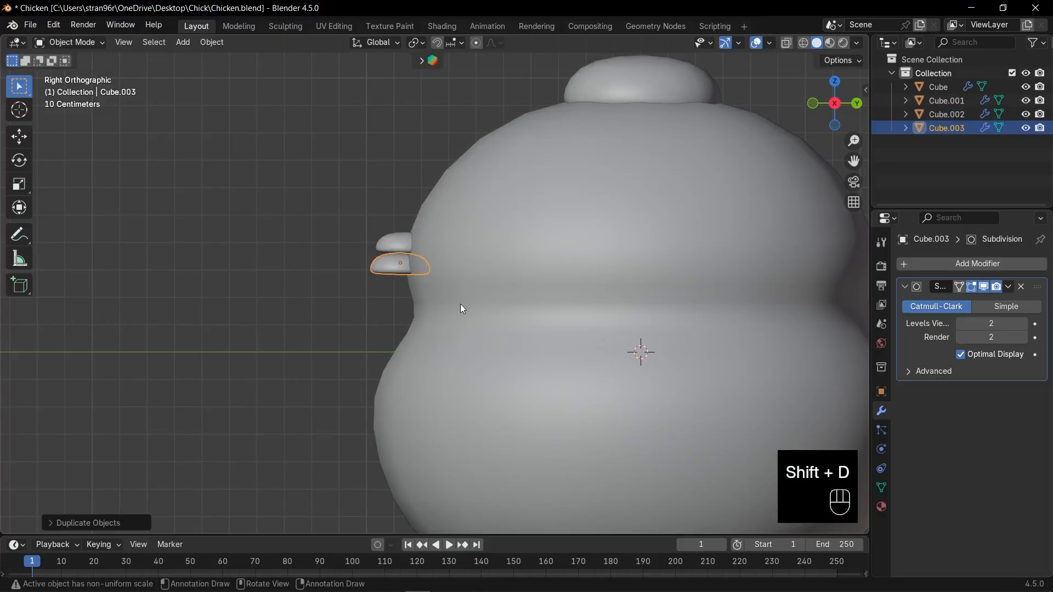
{"action": "type", "text": "rx"}
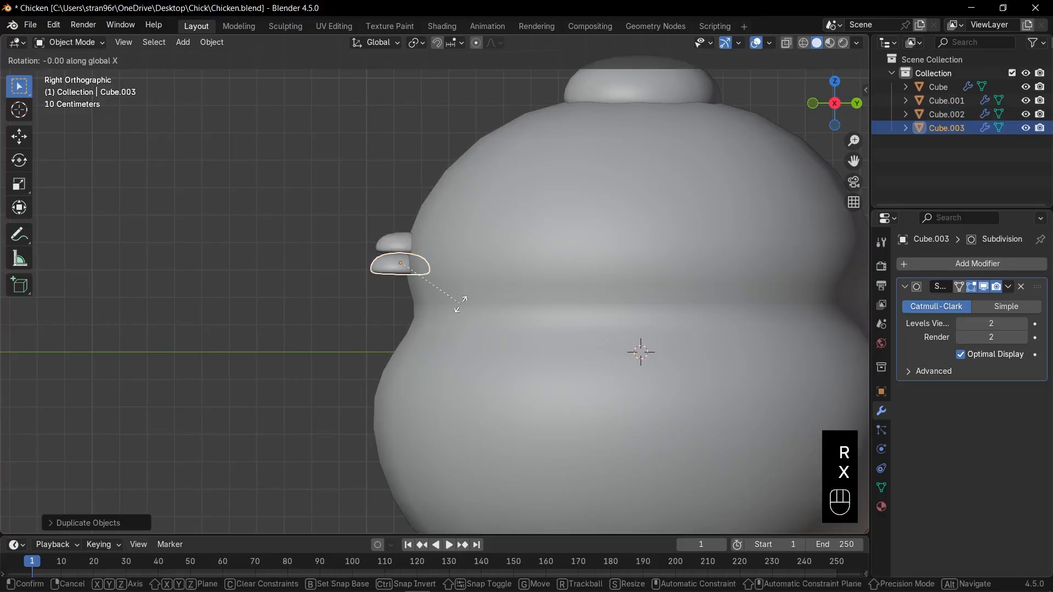
{"action": "type", "text": "187"}
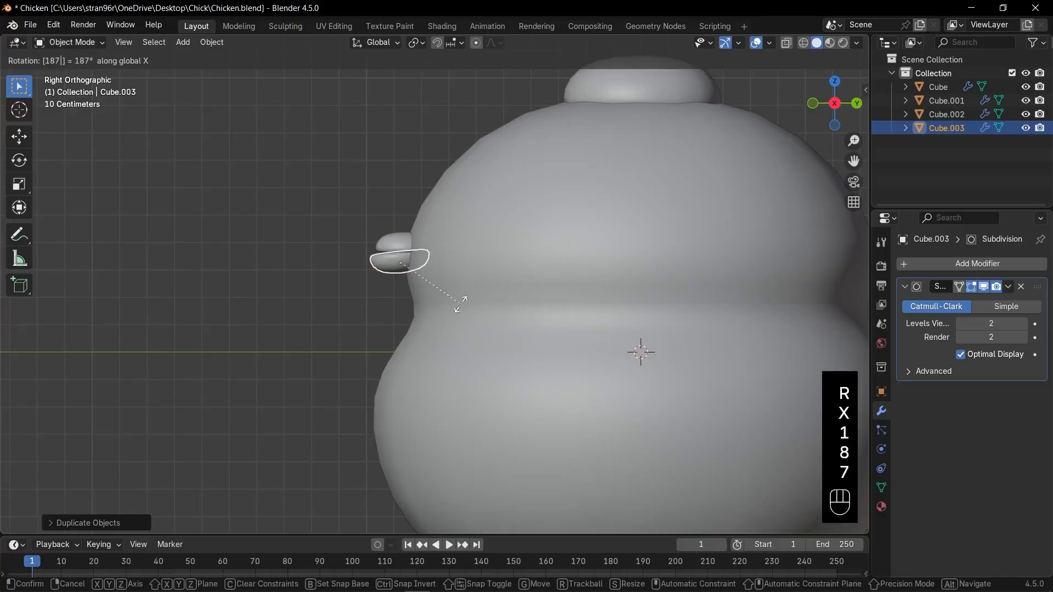
{"action": "key", "text": "BackSpace"}
{"action": "type", "text": "0"}
{"action": "key", "text": "KP_Enter"}
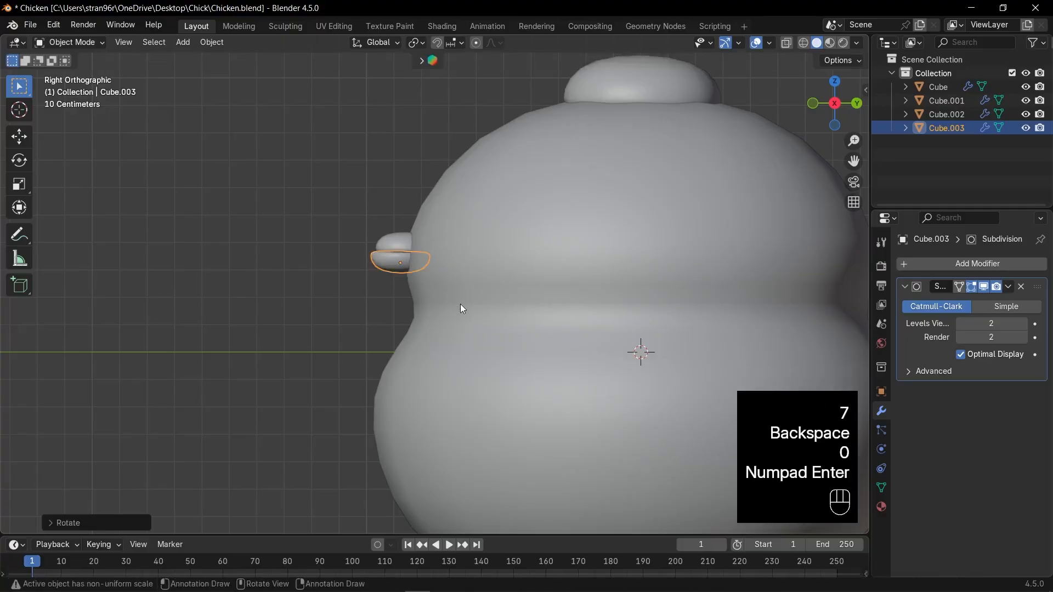
- Resize the lower beak to about three quarters of the upper beak's width and fit it against the upper beak's underside
{"action": "key", "text": "s"}
{"action": "left_click", "coordinate": [463, 291]}
{"action": "key", "text": "g"}
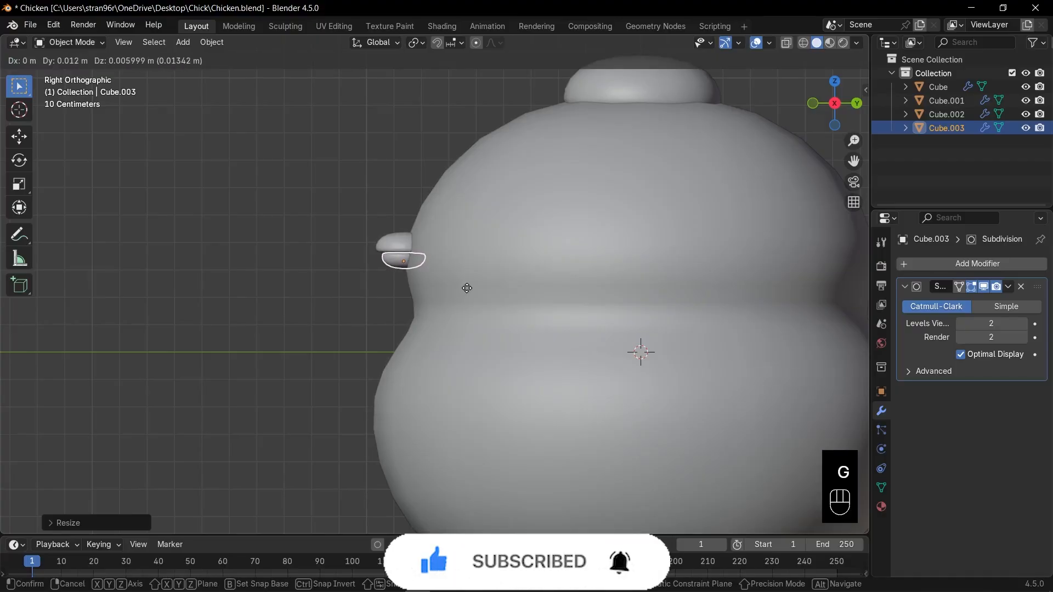
{"action": "left_click", "coordinate": [467, 288]}
{"action": "key", "text": "KP_1"}
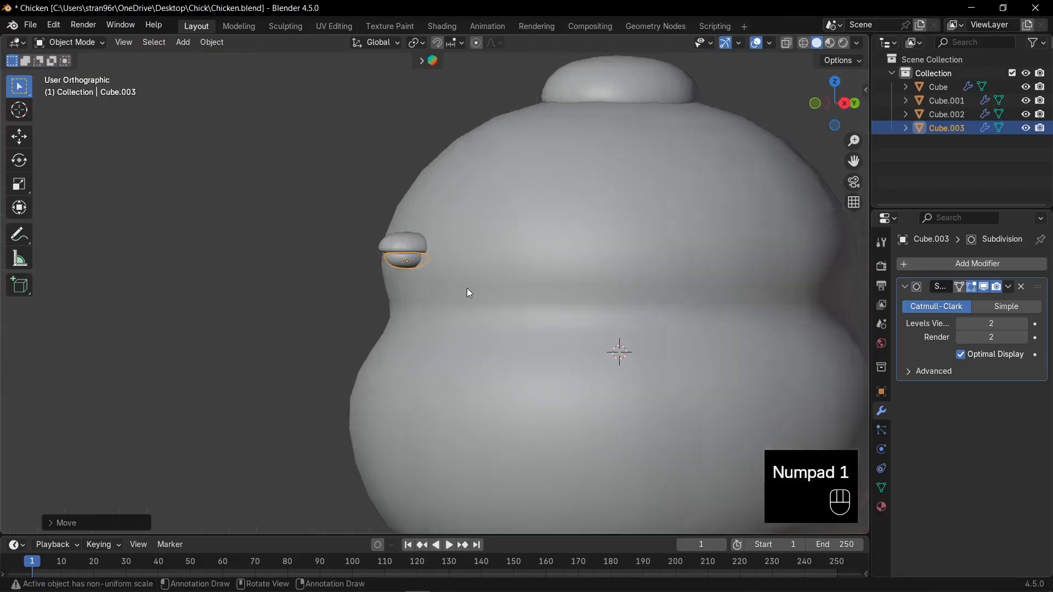
{"action": "scroll", "coordinate": [466, 287], "scroll_direction": "up", "scroll_amount": 2}
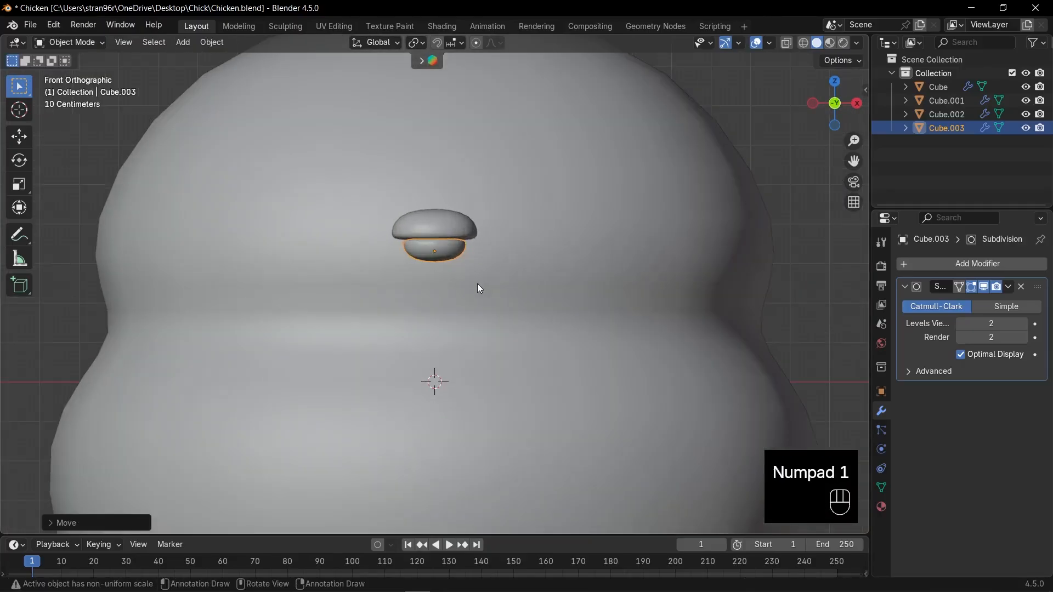
{"action": "key", "text": "s"}
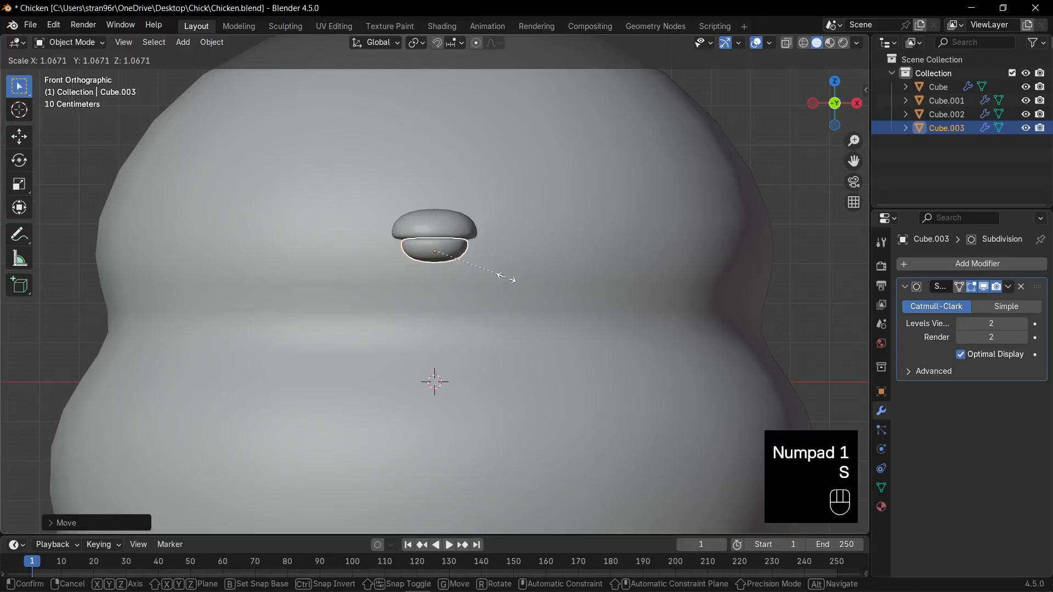
{"action": "left_click", "coordinate": [506, 282]}
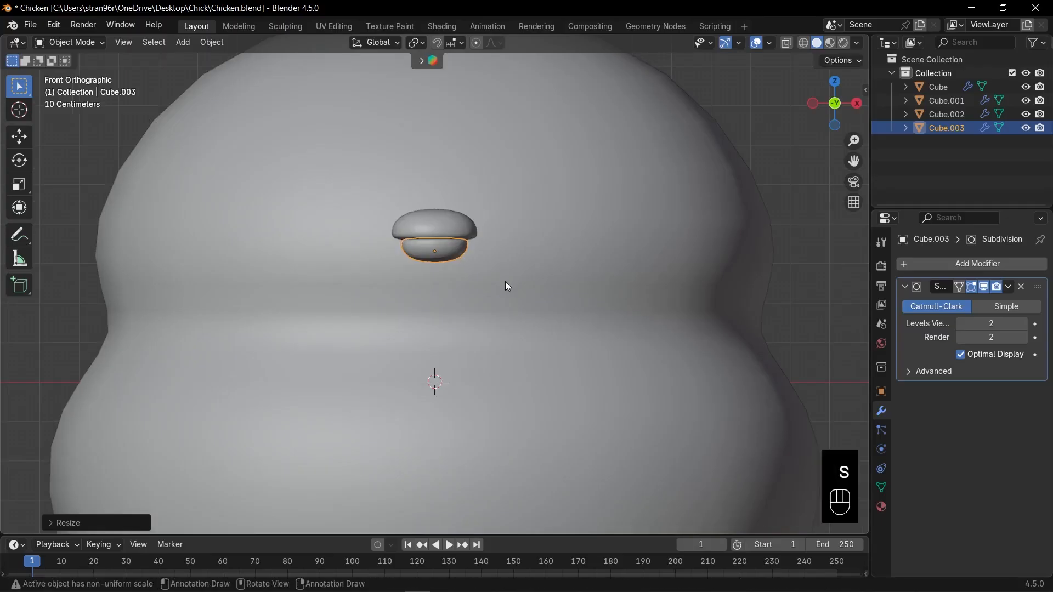
- Tilt the lower beak slightly in the side view and raise it closer against the upper beak
{"action": "key", "text": "KP_3"}
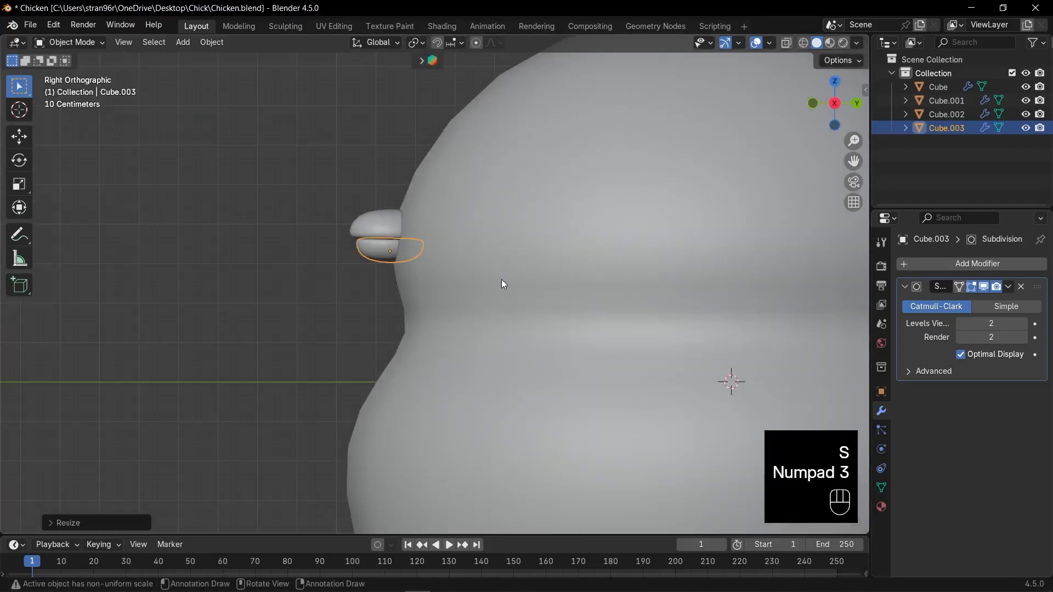
{"action": "key", "text": "r"}
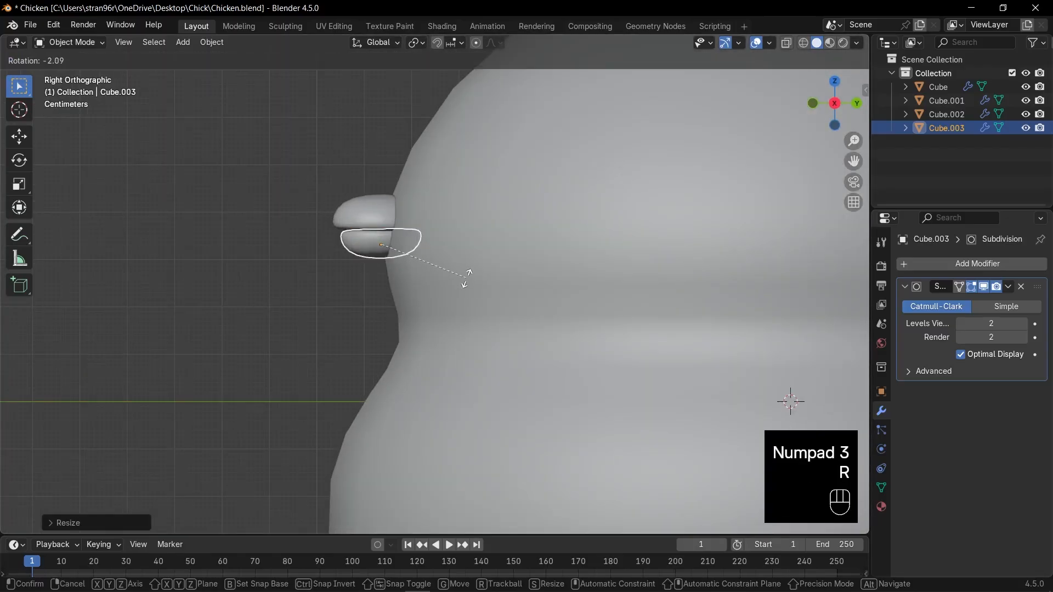
{"action": "left_click", "coordinate": [470, 271]}
{"action": "key", "text": "g"}
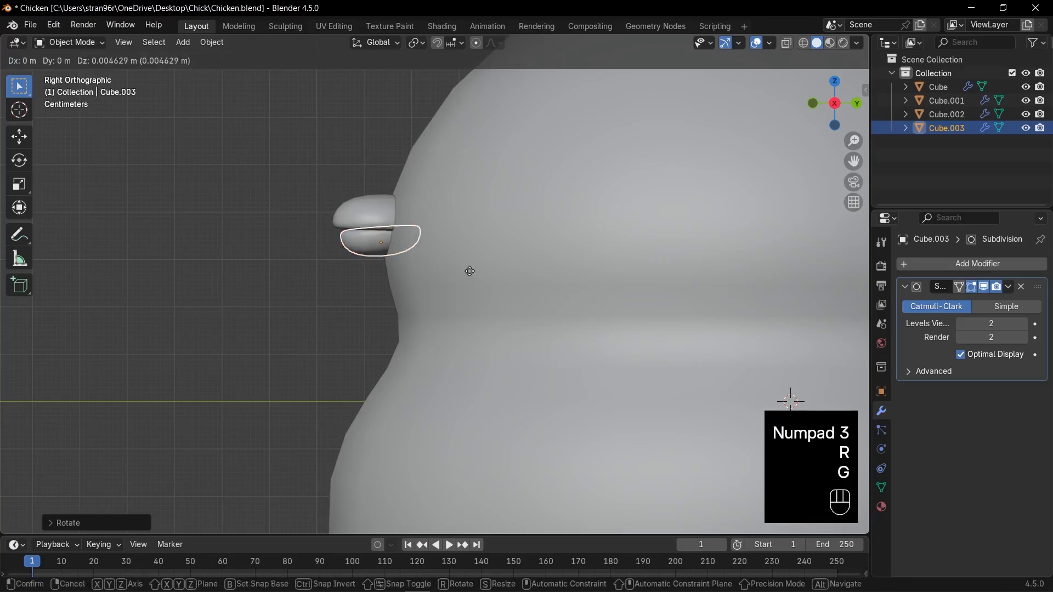
{"action": "left_click", "coordinate": [472, 274]}
- Duplicate the upper beak and place the copy beside the beak, slightly higher on the face, as an eye
{"action": "key", "text": "KP_1"}
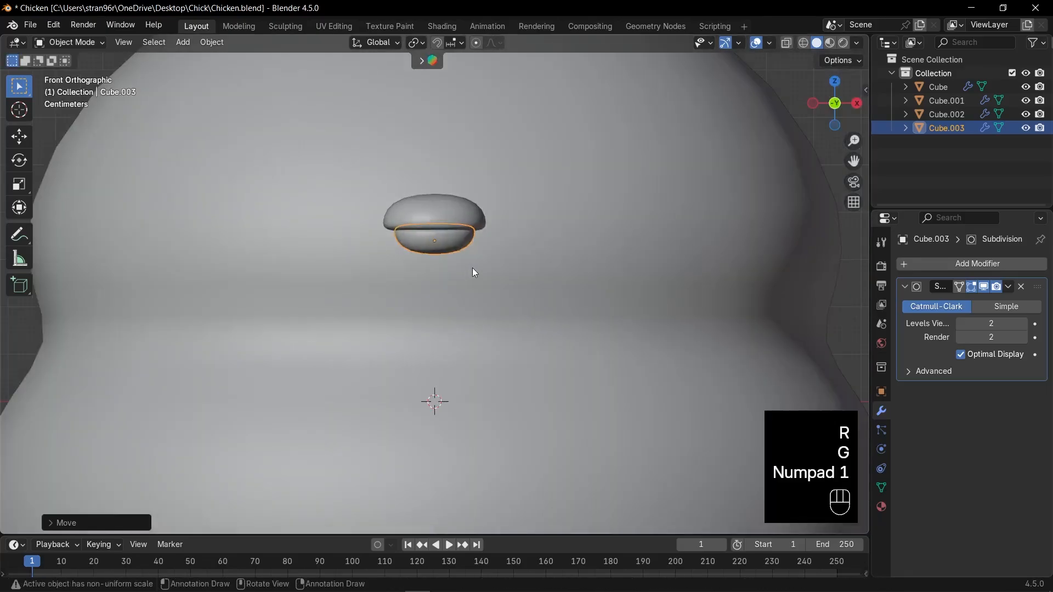
{"action": "scroll", "coordinate": [473, 267], "scroll_direction": "down", "scroll_amount": 5}
{"action": "scroll", "coordinate": [486, 242], "scroll_direction": "up", "scroll_amount": 3}
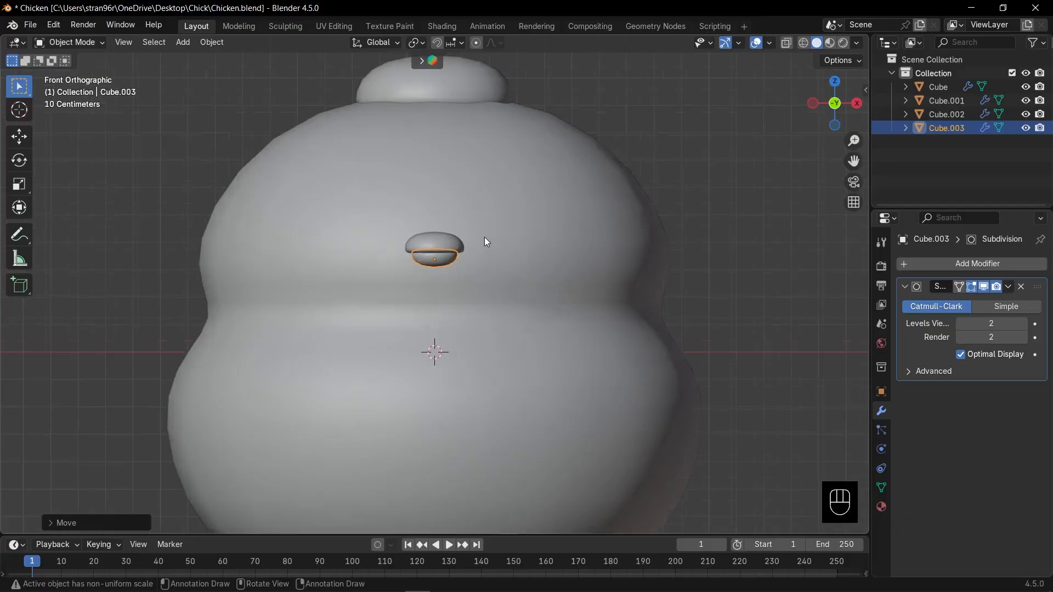
{"action": "left_click", "coordinate": [447, 242]}
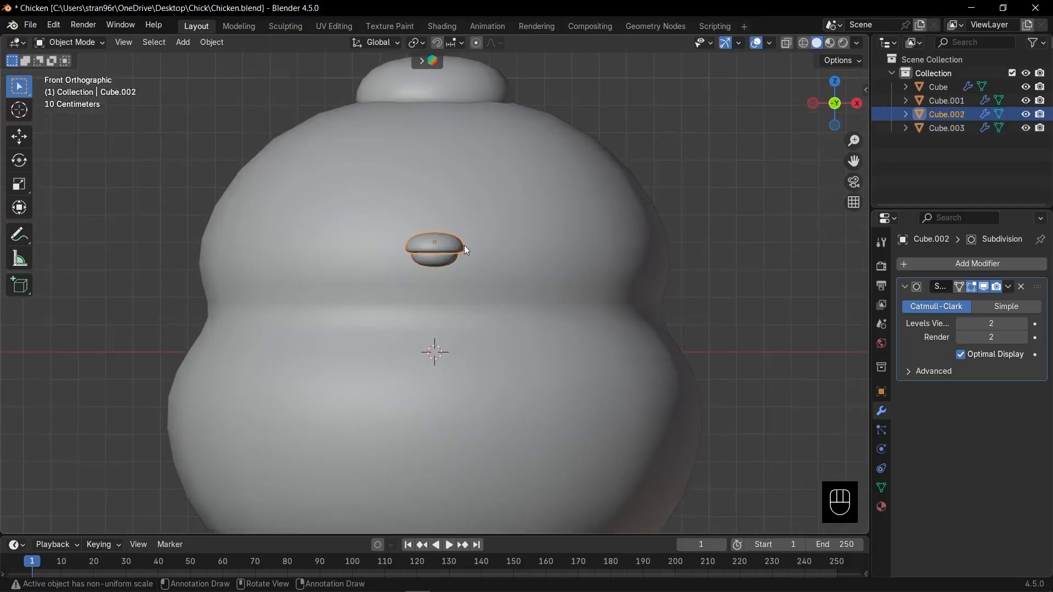
{"action": "key", "text": "shift+d"}
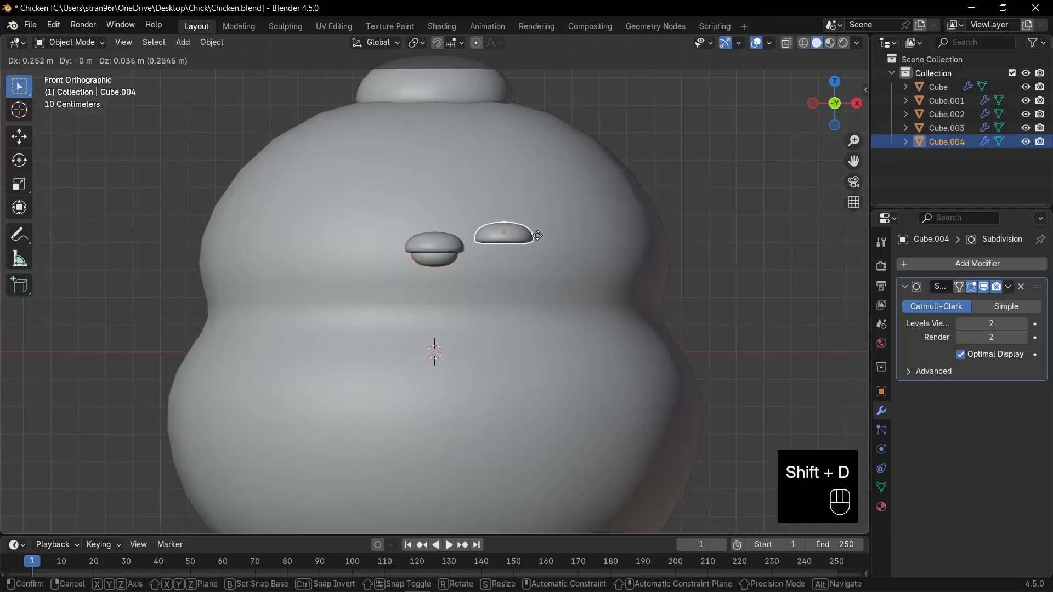
{"action": "left_click", "coordinate": [558, 232]}
- Clear the eye's rotation and rotate it 90° around the X axis to face forward
{"action": "key", "text": "alt+r"}
{"action": "key", "text": "r"}
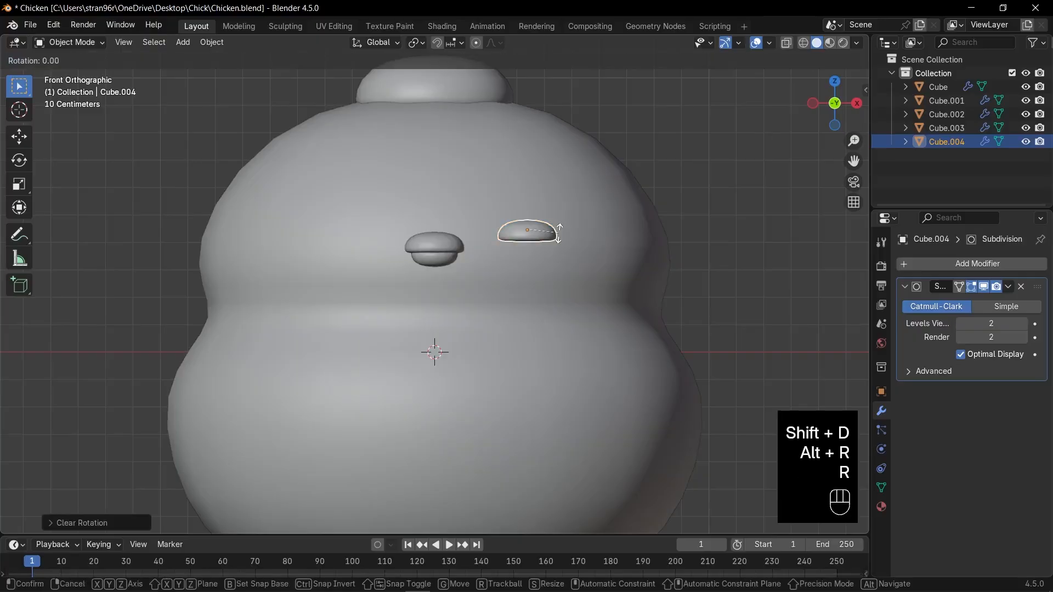
{"action": "key", "text": "x"}
{"action": "type", "text": "90"}
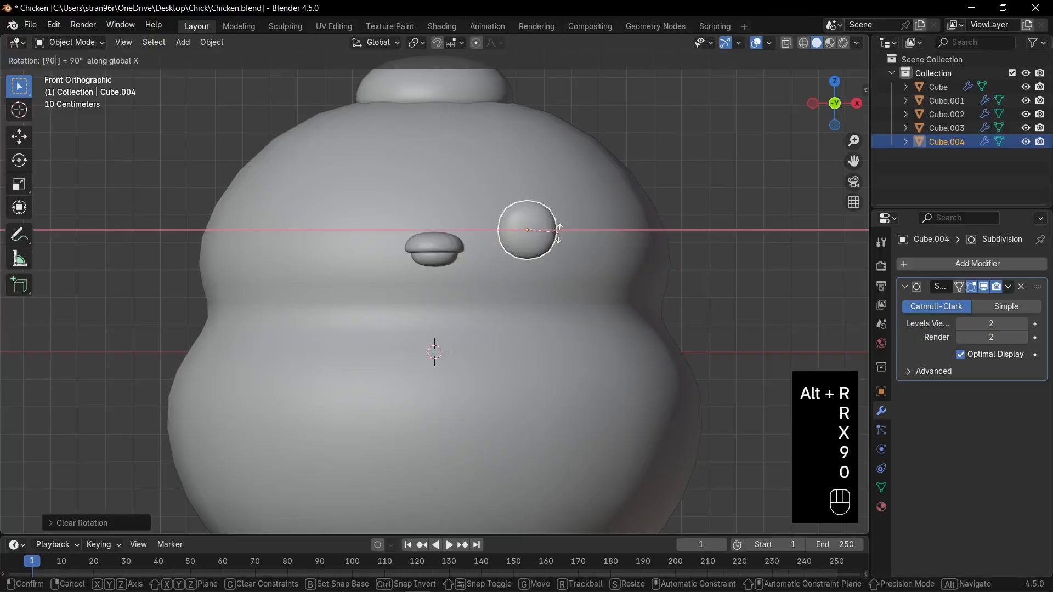
{"action": "key", "text": "KP_Enter"}
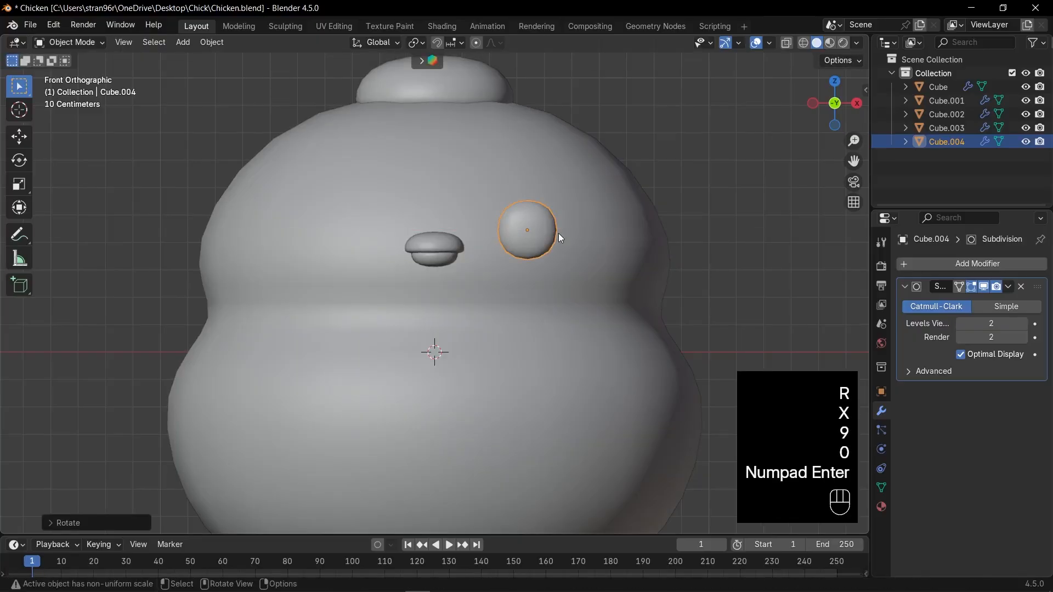
- Shrink the eye to about four fifths and shift it slightly outward and down on the face
{"action": "key", "text": "s"}
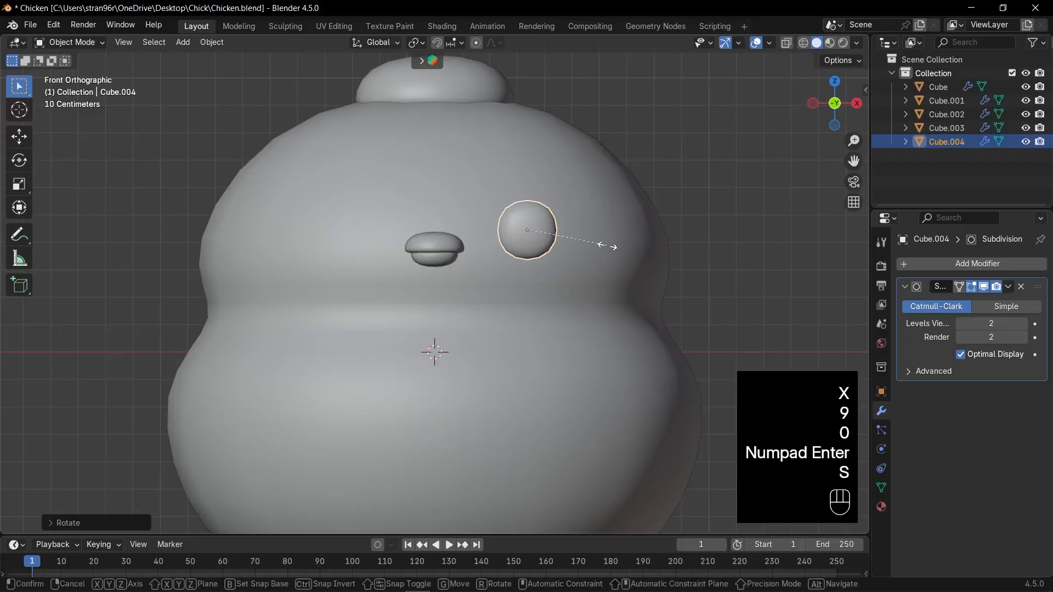
{"action": "left_click", "coordinate": [592, 245]}
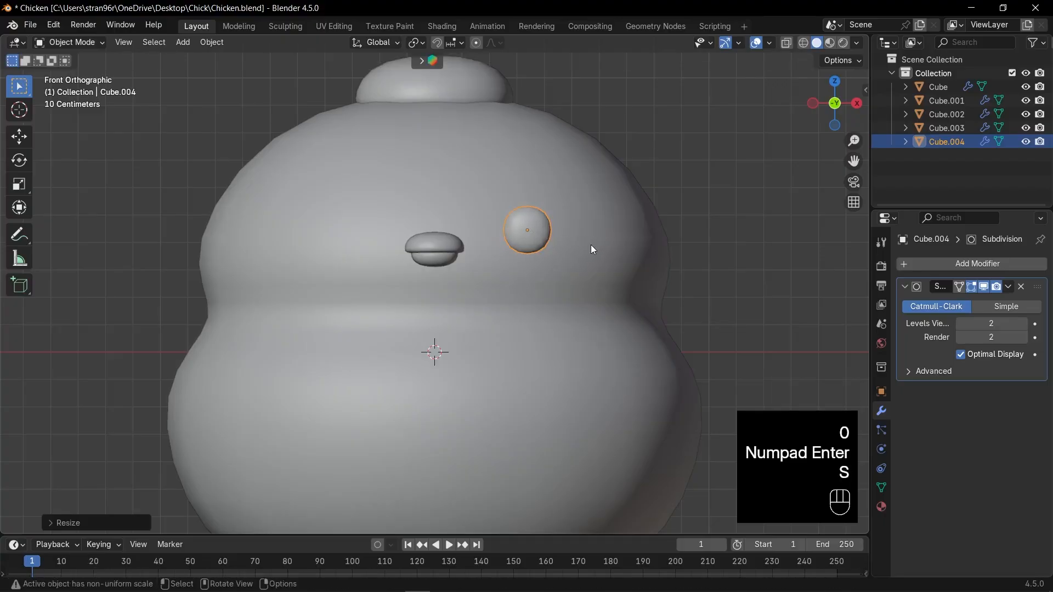
{"action": "key", "text": "g"}
{"action": "left_click", "coordinate": [609, 255]}
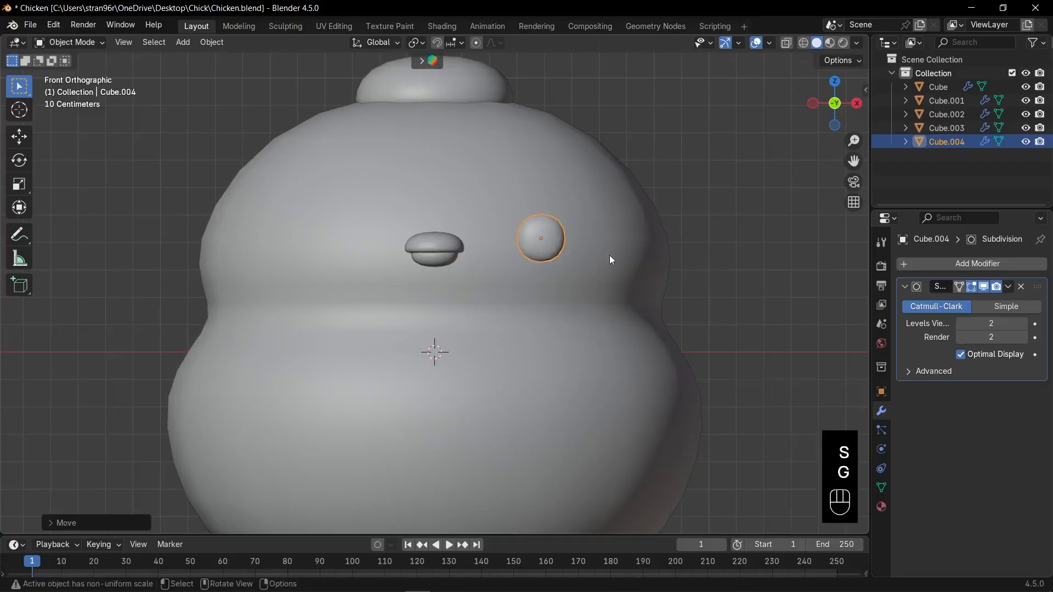
- Move the eye back towards the head's surface in the top view
{"action": "key", "text": "KP_3"}
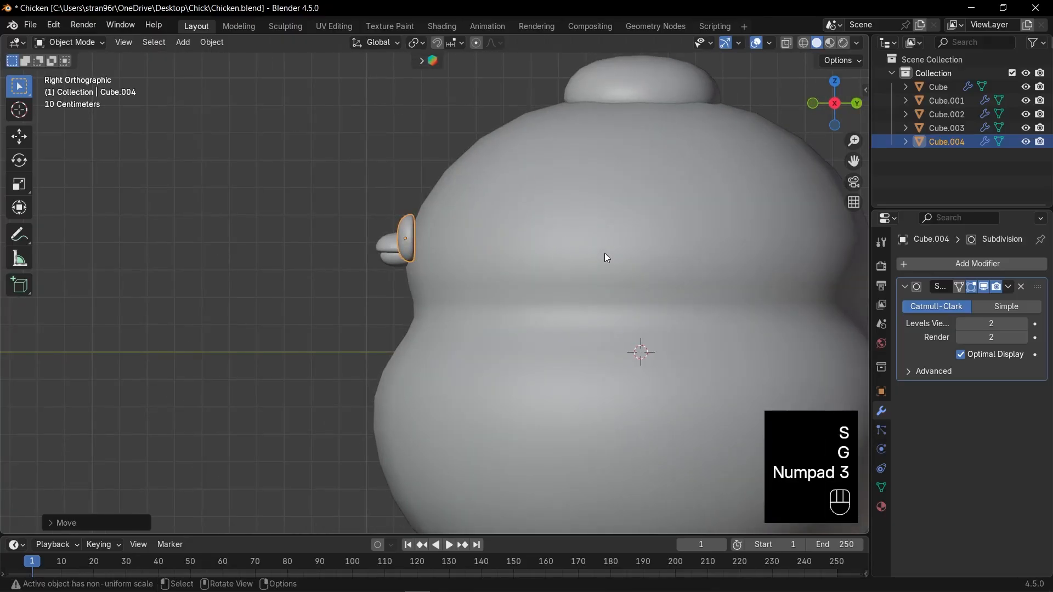
{"action": "key", "text": "KP_7"}
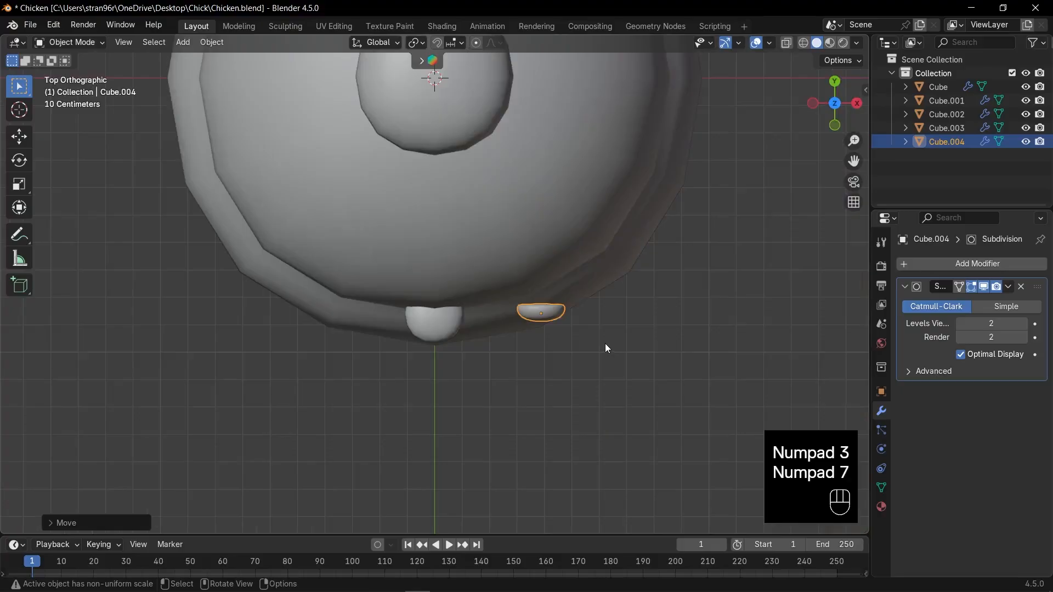
{"action": "key", "text": "g"}
{"action": "left_click", "coordinate": [608, 327]}
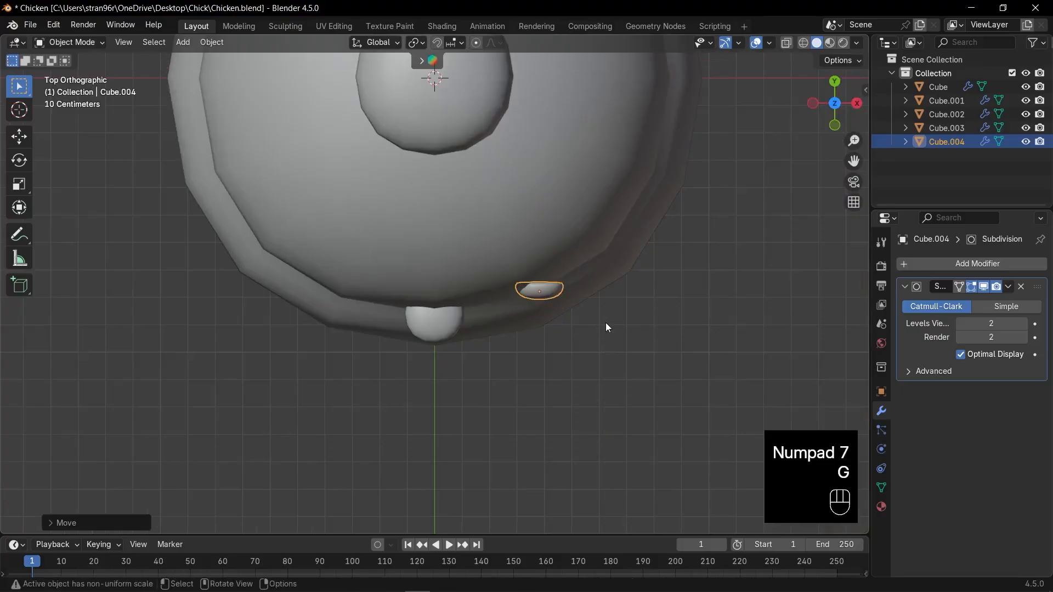
- Turn the eye in the top view to follow the head's curve and nudge it into the surface
{"action": "key", "text": "t"}
{"action": "key", "text": "r"}
{"action": "left_click", "coordinate": [615, 312]}
{"action": "key", "text": "g"}
{"action": "left_click", "coordinate": [616, 311]}
{"action": "key", "text": "t"}
{"action": "key", "text": "r"}
{"action": "left_click", "coordinate": [613, 311]}
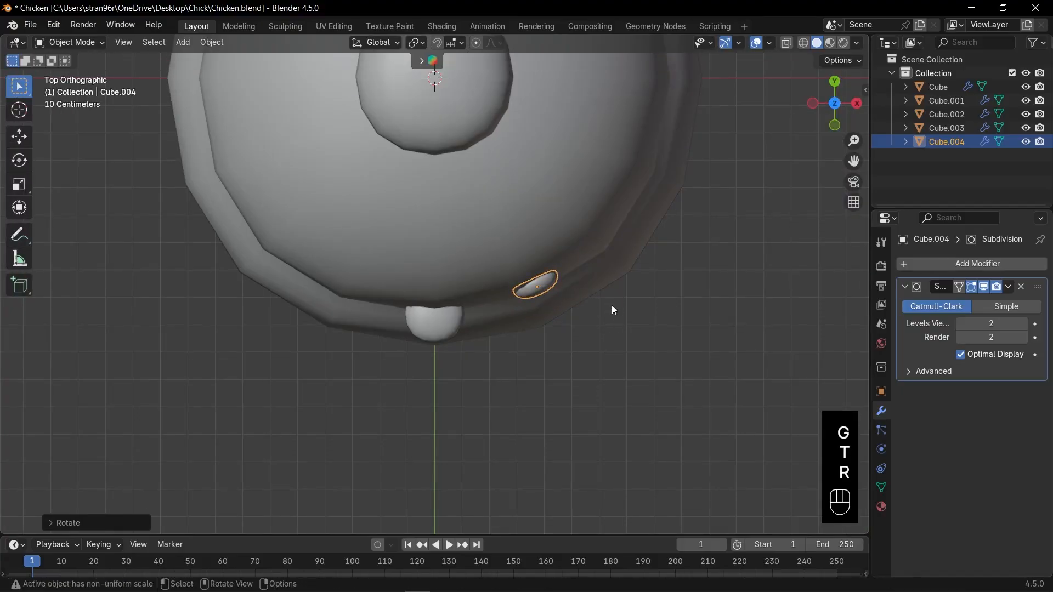
{"action": "key", "text": "g"}
{"action": "left_click", "coordinate": [614, 307]}
{"action": "key", "text": "r"}
{"action": "left_click", "coordinate": [616, 296]}
- Tilt the eye around the X axis and fine-tune its rotation around Z in the front view
{"action": "key", "text": "KP_1"}
{"action": "key", "text": "r"}
{"action": "key", "text": "x"}
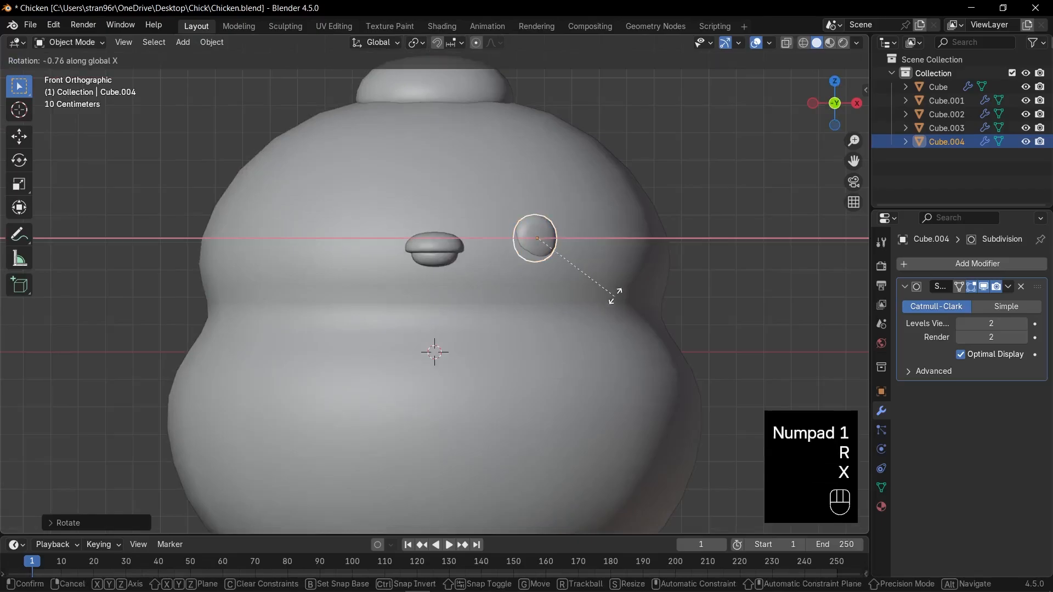
{"action": "left_click", "coordinate": [614, 271]}
{"action": "key", "text": "r"}
{"action": "key", "text": "z"}
{"action": "key", "text": "z"}
{"action": "key", "text": "Escape"}
{"action": "key", "text": "r"}
{"action": "key", "text": "z"}
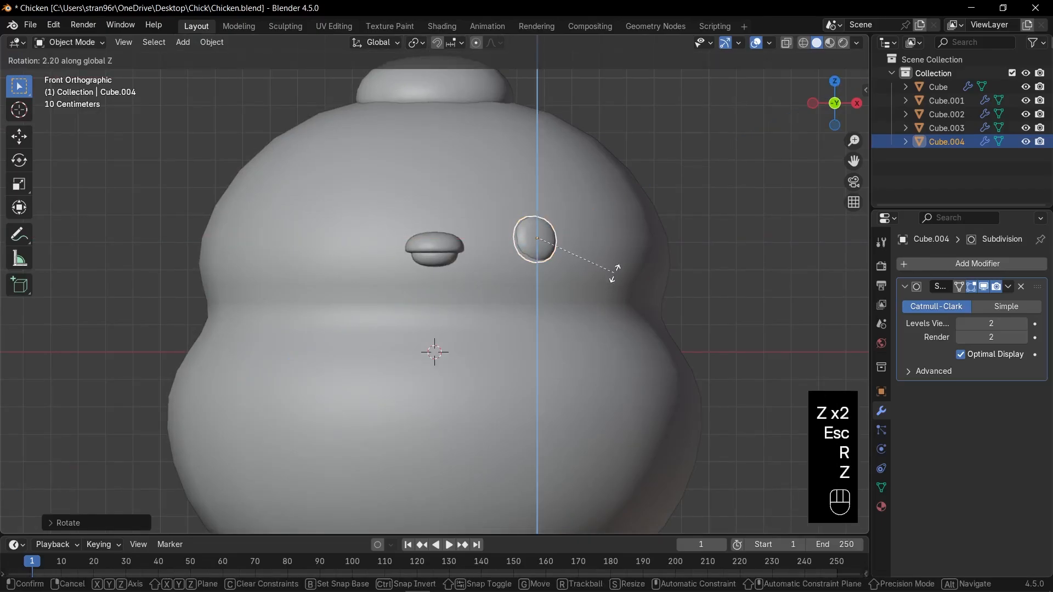
{"action": "left_click", "coordinate": [615, 271]}
- Add a Mirror modifier to the eye with the body, Cube, as the mirror object
{"action": "left_click", "coordinate": [948, 264]}
{"action": "type", "text": "m"}
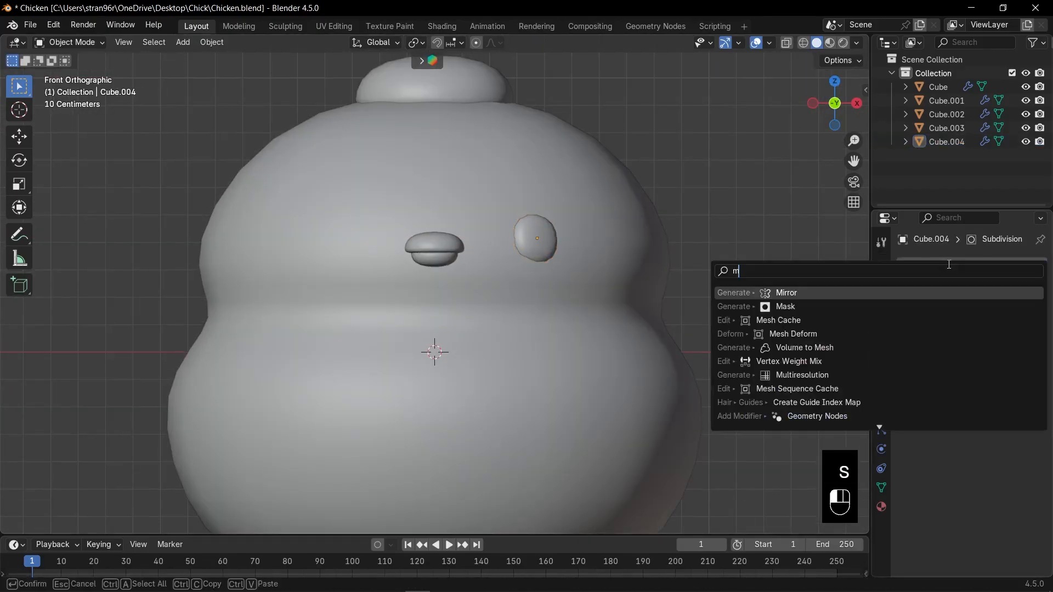
{"action": "type", "text": "i"}
{"action": "key", "text": "Return"}
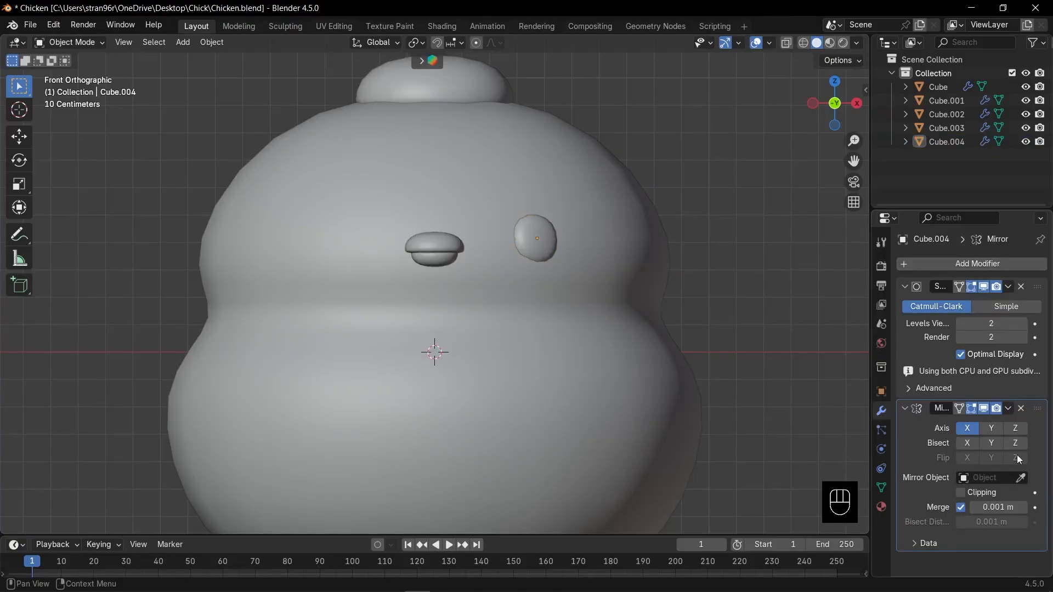
{"action": "left_click", "coordinate": [1021, 477]}
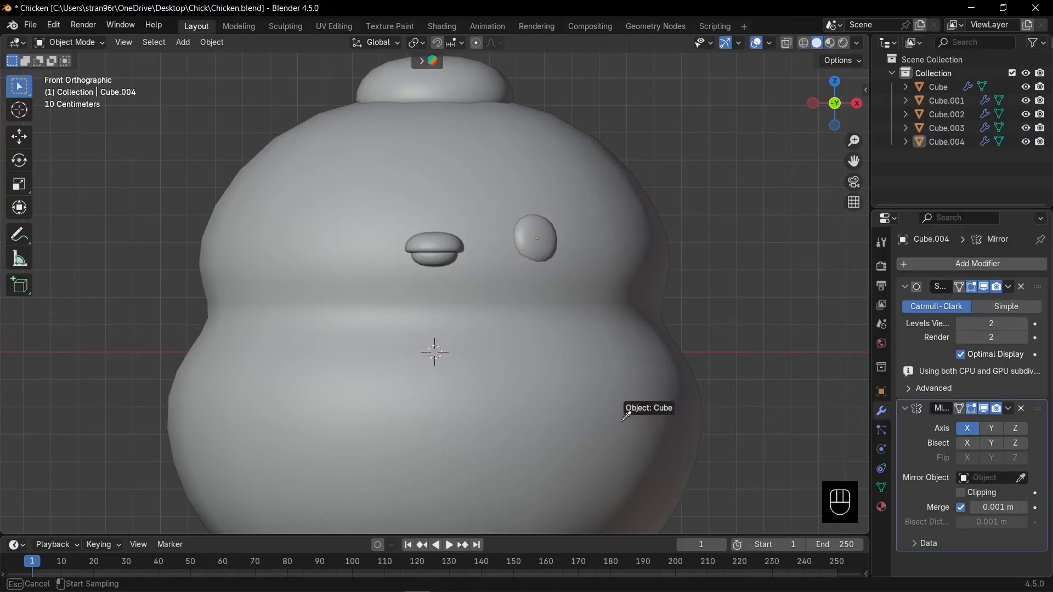
{"action": "left_click", "coordinate": [623, 419]}
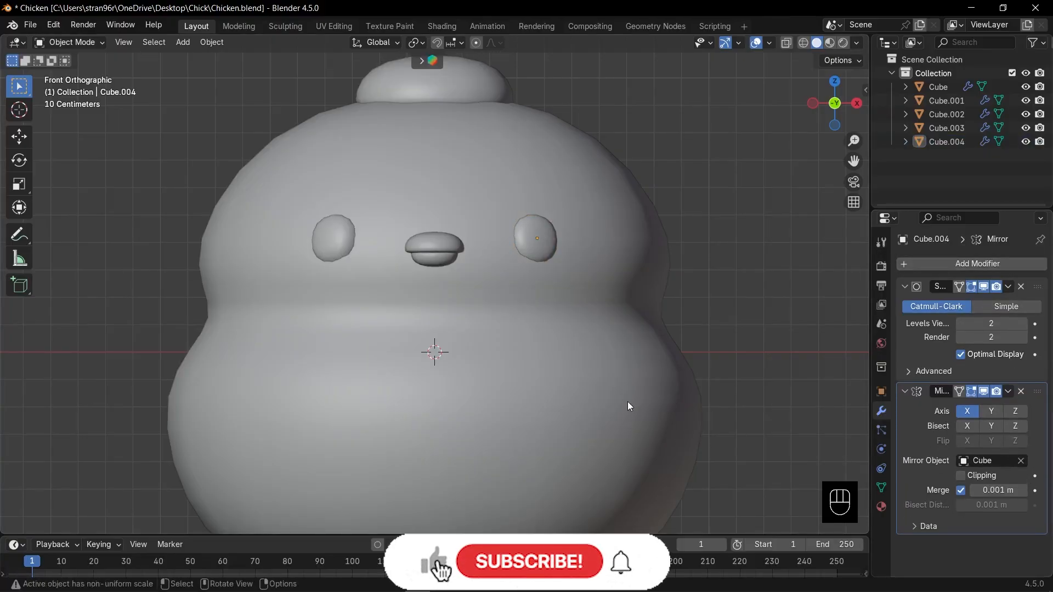
- Duplicate the mirrored eyes below and outside the originals as cheeks and enlarge them to about one and a half times
{"action": "left_click", "coordinate": [552, 240]}
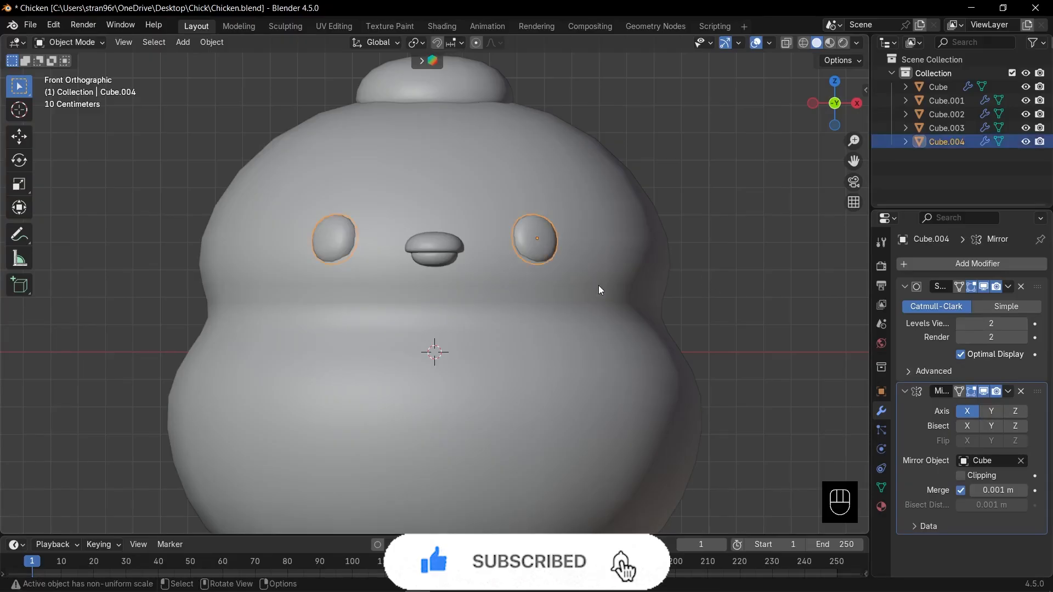
{"action": "middle_click_drag", "start_coordinate": [599, 285], "coordinate": [569, 263], "text": "shift"}
{"action": "key", "text": "shift+d"}
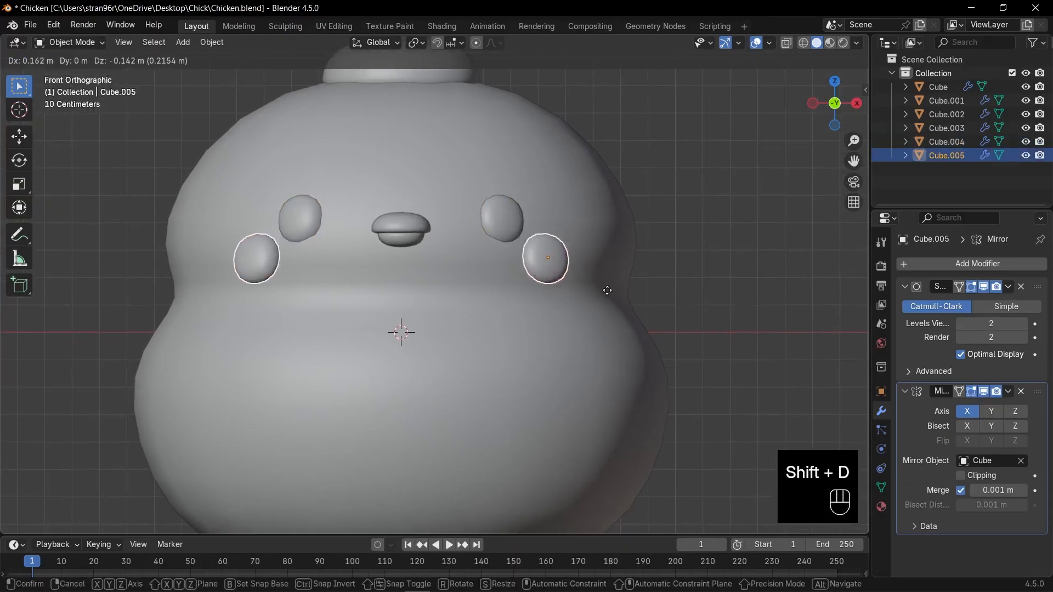
{"action": "left_click", "coordinate": [607, 291]}
{"action": "key", "text": "s"}
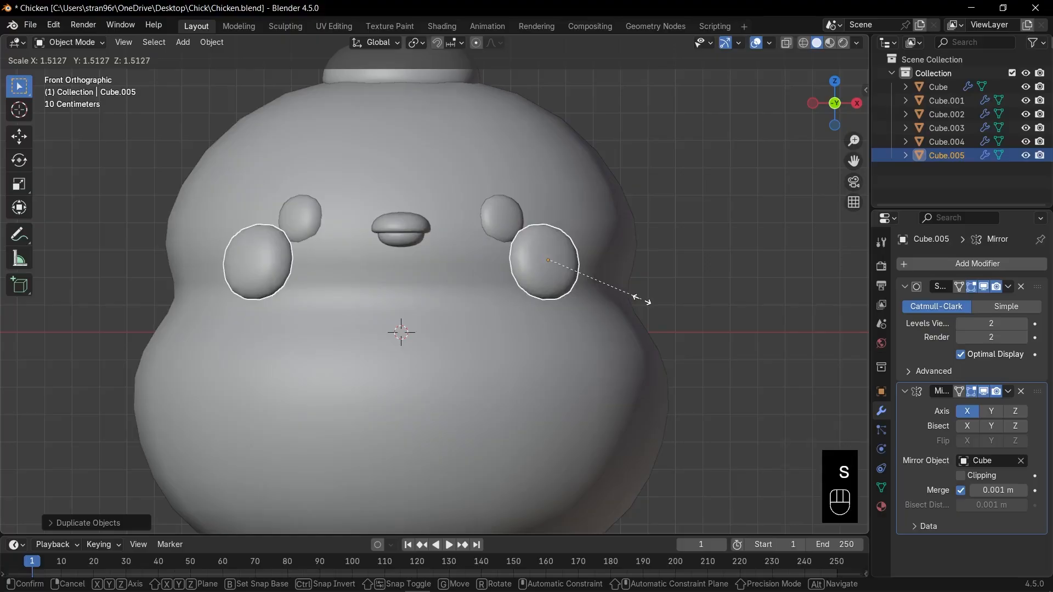
{"action": "left_click", "coordinate": [647, 301]}
- Move the cheeks along the Y axis to set them against the sides of the head
{"action": "middle_click_drag", "start_coordinate": [642, 301], "coordinate": [597, 307]}
{"action": "key", "text": "g"}
{"action": "key", "text": "y"}
{"action": "left_click", "coordinate": [510, 343]}
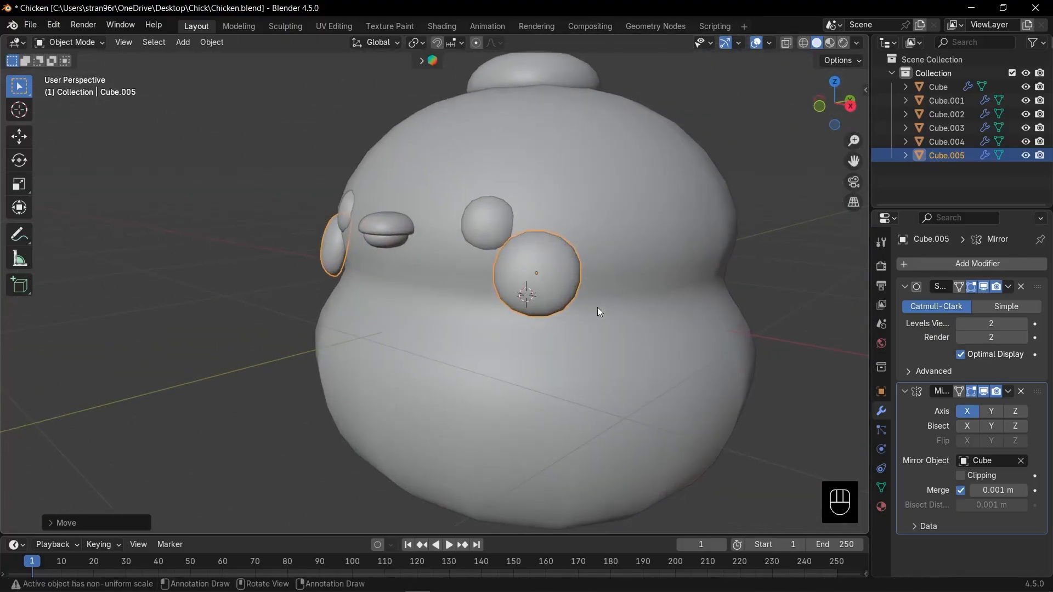
{"action": "key", "text": "KP_1"}
- Adjust the body mesh around the waist along Z and scale it slightly wider in Edit Mode
{"action": "left_click", "coordinate": [597, 307]}
{"action": "key", "text": "Tab"}
{"action": "key", "text": "g"}
{"action": "key", "text": "z"}
{"action": "key", "text": "s"}
{"action": "key", "text": "Tab"}
{"action": "key", "text": "alt+z"}
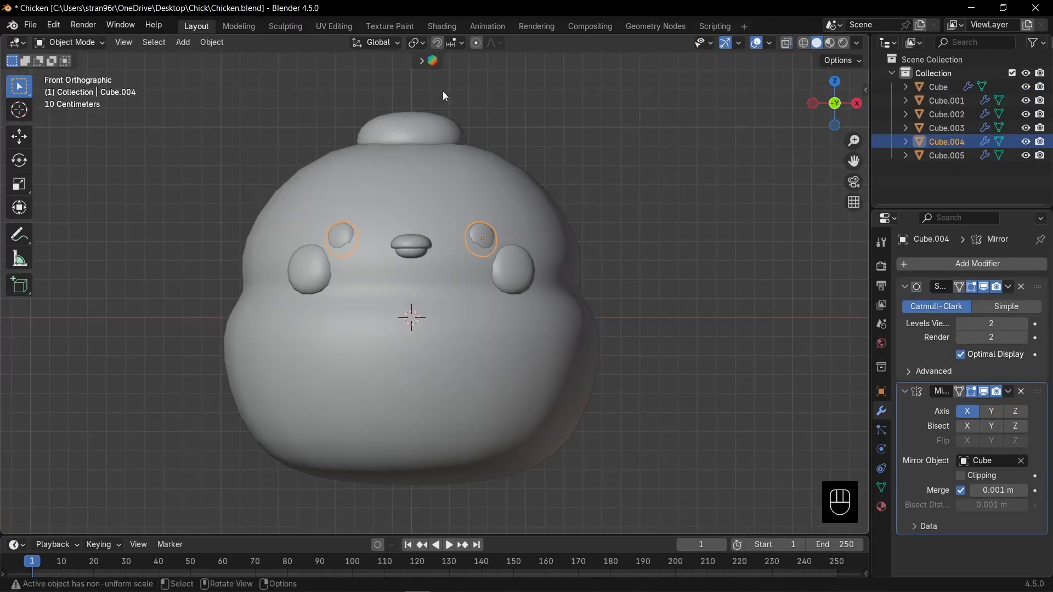
- Set the snap target to Face Project and move the eyes slightly outward onto the head's surface
{"action": "left_click", "coordinate": [457, 46]}
{"action": "left_click", "coordinate": [424, 238]}
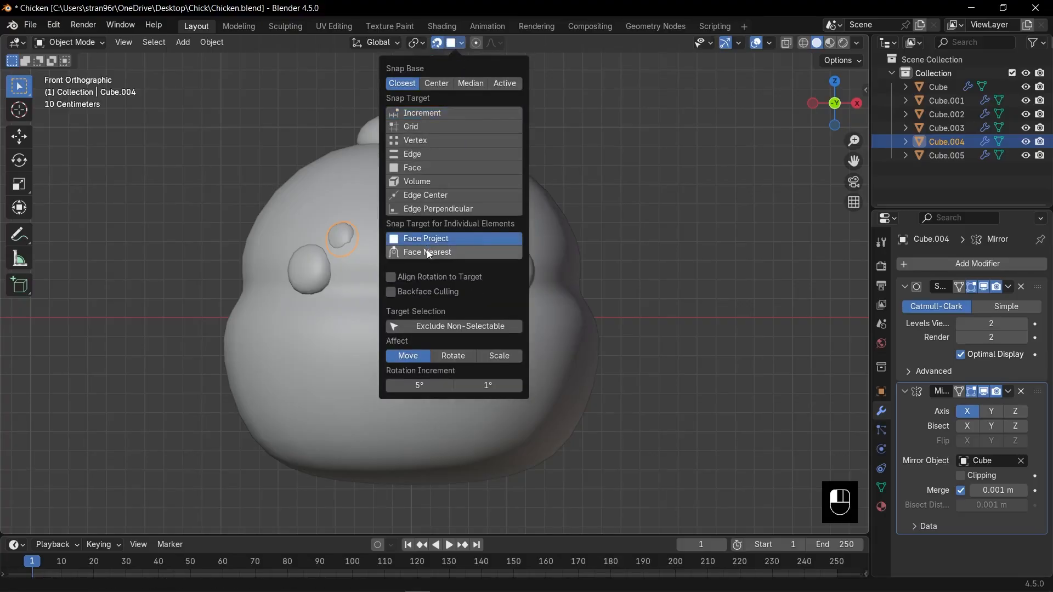
{"action": "left_click", "coordinate": [417, 291]}
{"action": "scroll", "coordinate": [576, 262], "scroll_direction": "up", "scroll_amount": 2}
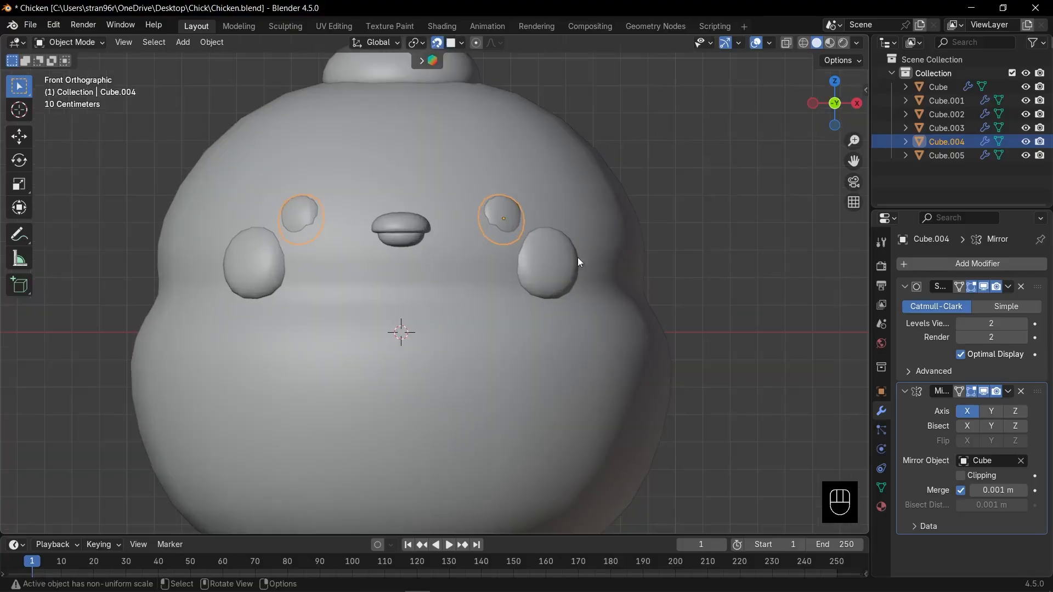
{"action": "key", "text": "g"}
{"action": "left_click", "coordinate": [560, 258]}
- Move the cheeks slightly down the face with face snapping, by about 0.04 m
{"action": "left_click", "coordinate": [554, 266]}
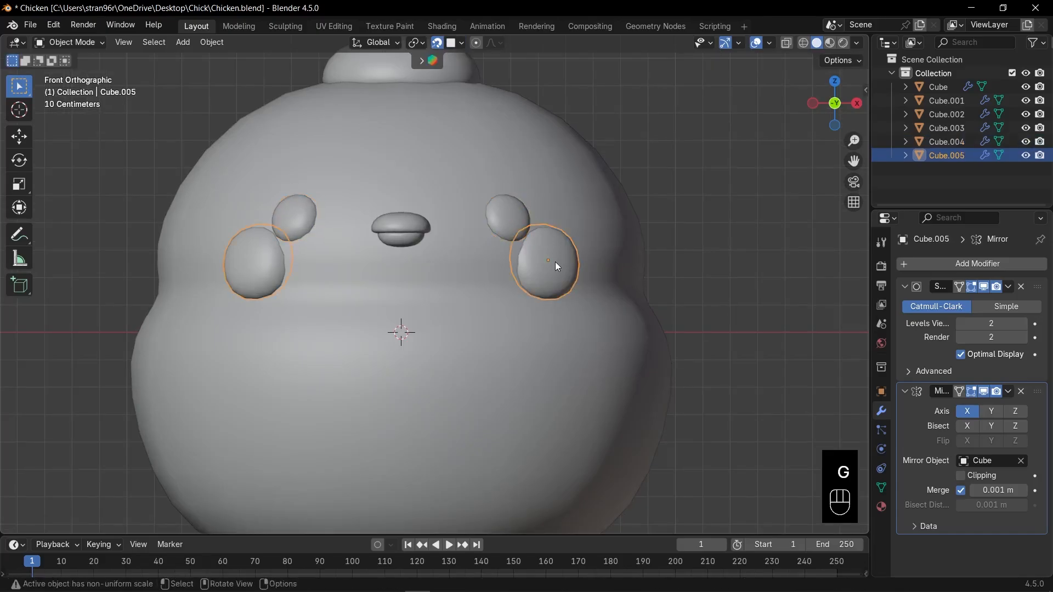
{"action": "key", "text": "g"}
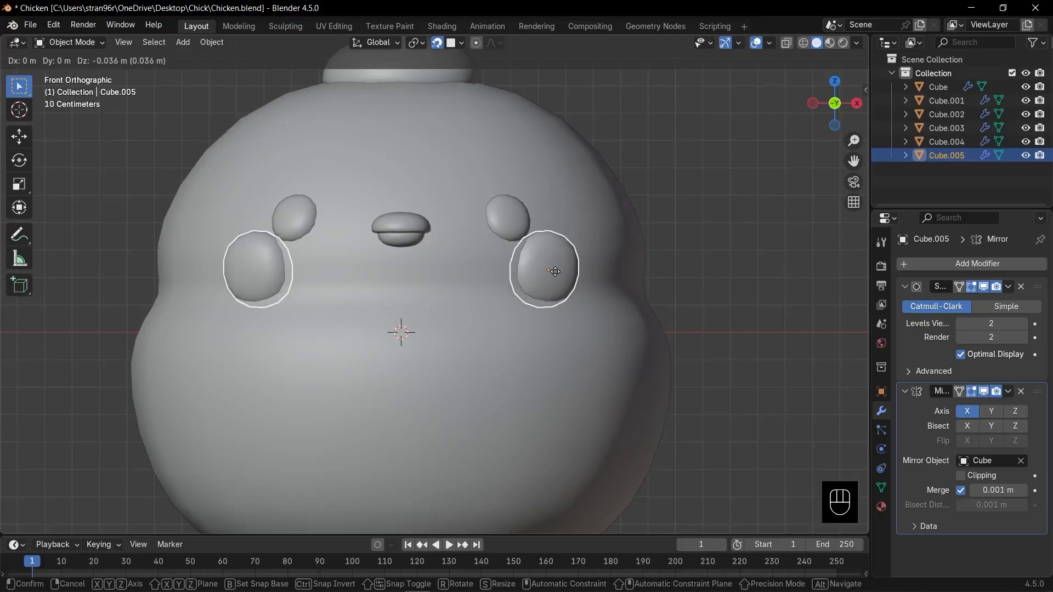
{"action": "left_click", "coordinate": [556, 273]}
- Duplicate the cheeks to the lower front of the body as feet and enlarge them by about a quarter
{"action": "scroll", "coordinate": [556, 272], "scroll_direction": "down", "scroll_amount": 3}
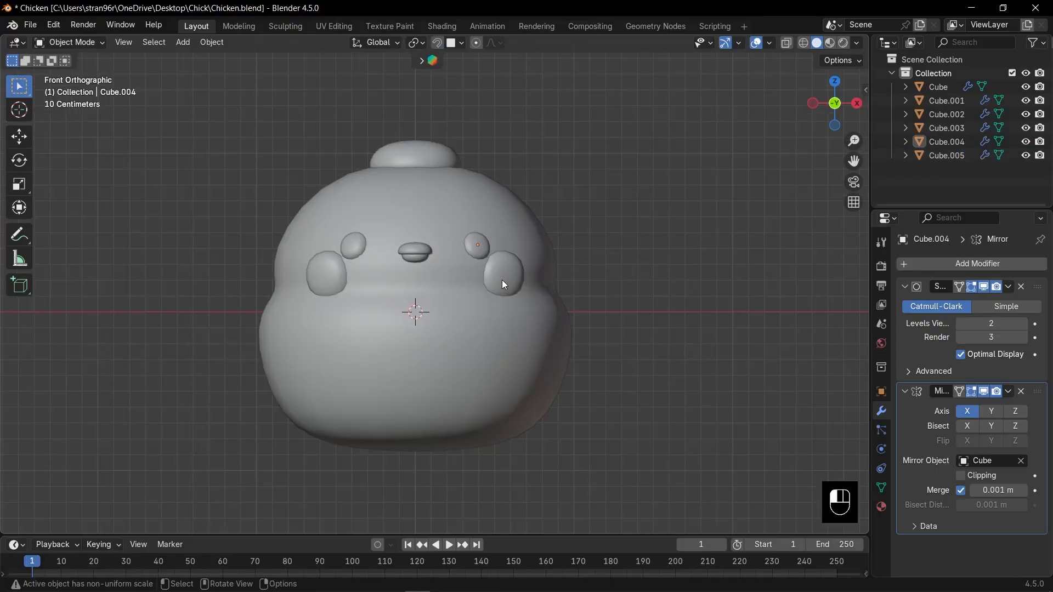
{"action": "middle_click_drag", "start_coordinate": [556, 322], "coordinate": [588, 286], "text": "shift"}
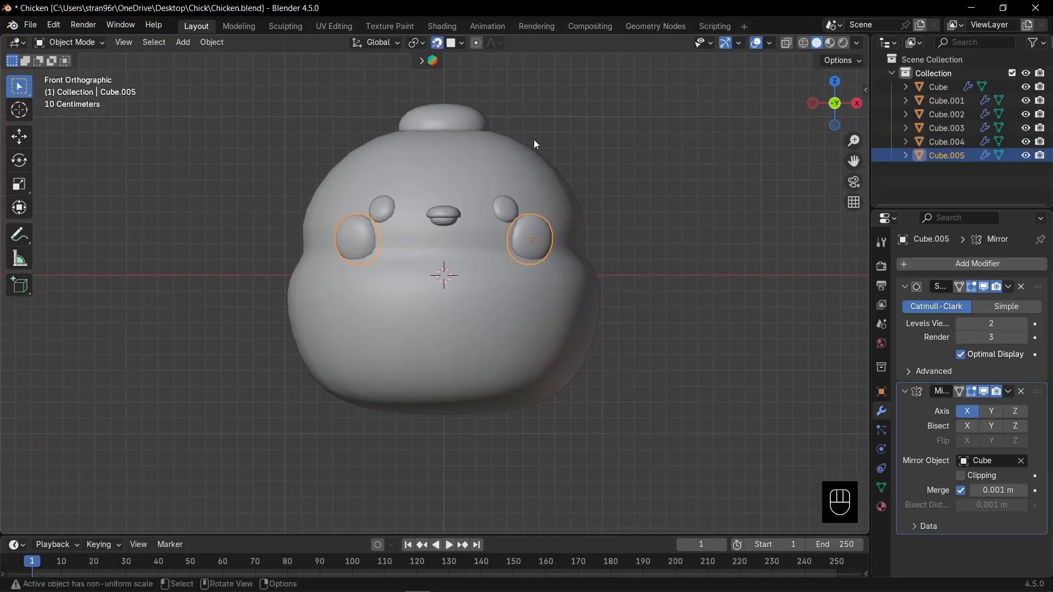
{"action": "scroll", "coordinate": [583, 212], "scroll_direction": "up", "scroll_amount": 2}
{"action": "key", "text": "shift+d"}
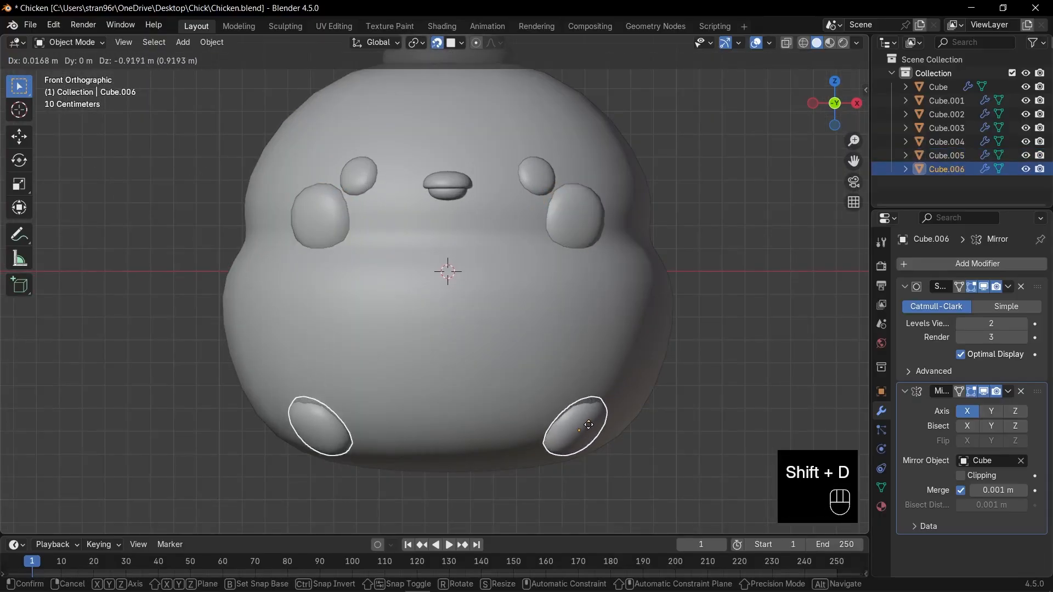
{"action": "left_click", "coordinate": [588, 425]}
{"action": "key", "text": "s"}
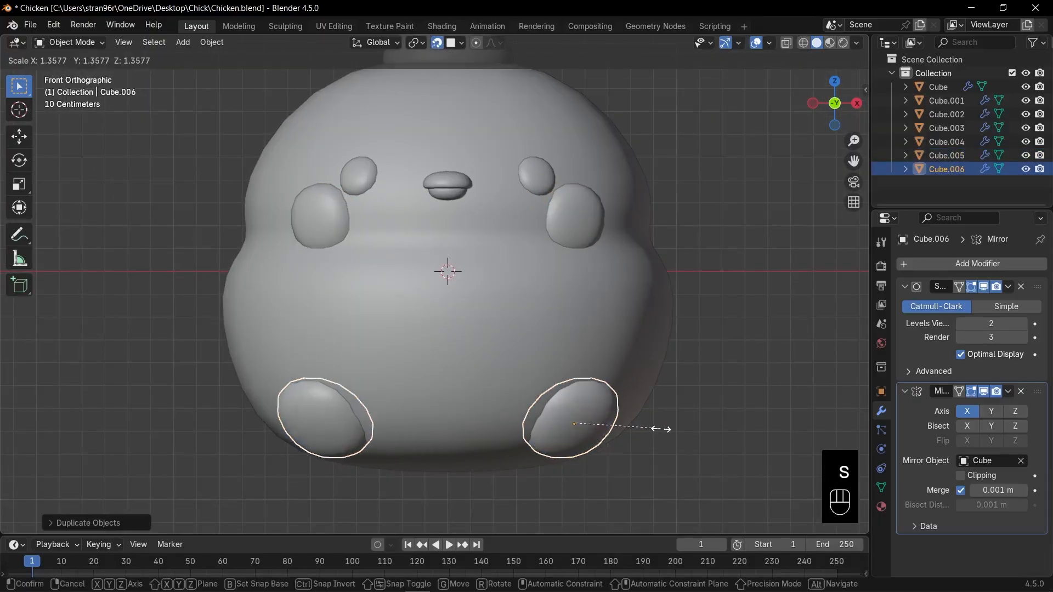
{"action": "left_click", "coordinate": [653, 427]}
- Turn snapping off and check the feet's placement from the front and right side
{"action": "middle_click_drag", "start_coordinate": [647, 421], "coordinate": [530, 405]}
{"action": "scroll", "coordinate": [491, 384], "scroll_direction": "down", "scroll_amount": 3}
{"action": "left_click", "coordinate": [437, 43]}
{"action": "middle_click_drag", "start_coordinate": [520, 260], "coordinate": [594, 265]}
{"action": "key", "text": "KP_1"}
{"action": "middle_click_drag", "start_coordinate": [573, 341], "coordinate": [511, 377], "text": "shift"}
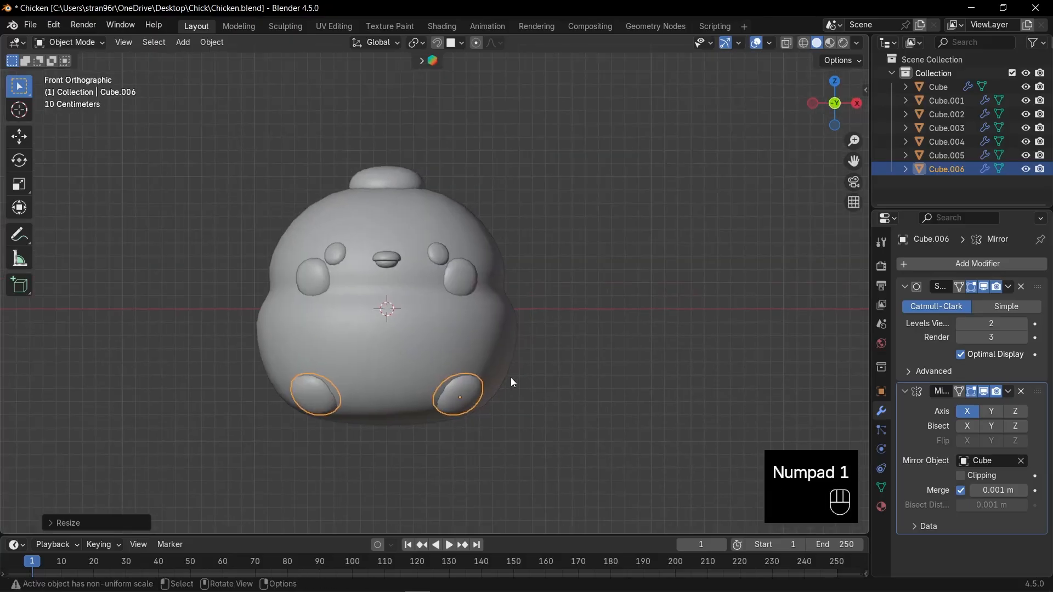
{"action": "key", "text": "KP_3"}
{"action": "left_click", "coordinate": [437, 42]}
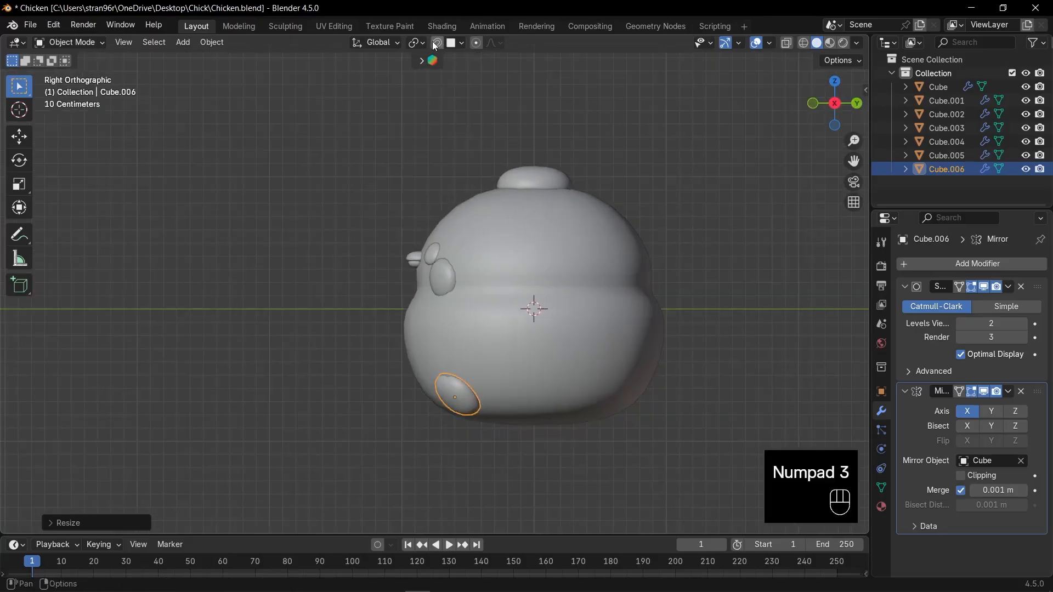
- Duplicate the feet to the middle of the body's sides as wings and enlarge them to about 2.2 times
{"action": "key", "text": "shift+d"}
{"action": "left_click", "coordinate": [585, 235]}
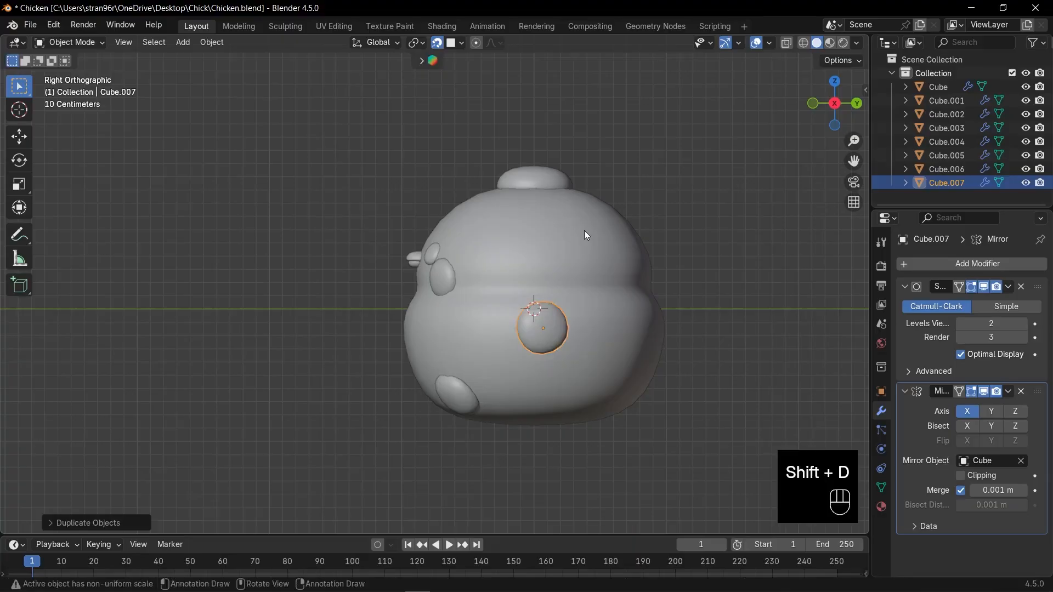
{"action": "scroll", "coordinate": [638, 375], "scroll_direction": "up", "scroll_amount": 2}
{"action": "middle_click_drag", "start_coordinate": [640, 351], "coordinate": [576, 294], "text": "shift"}
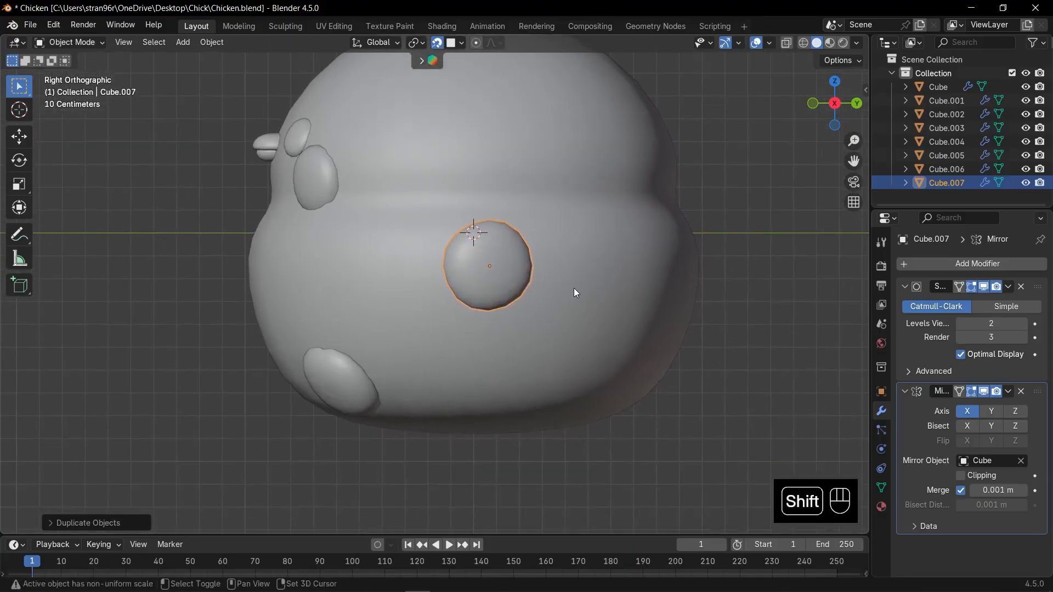
{"action": "key", "text": "s"}
{"action": "left_click", "coordinate": [656, 306]}
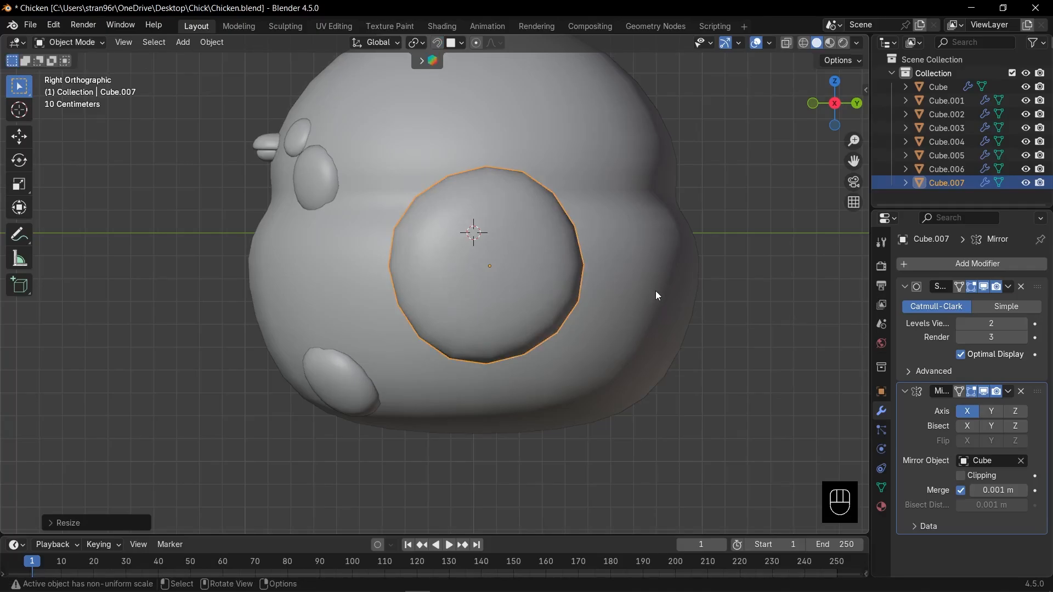
- Narrow the wings along the Y axis to about 0.8 and rotate them upright by about 20° in the right side view
{"action": "key", "text": "s"}
{"action": "key", "text": "y"}
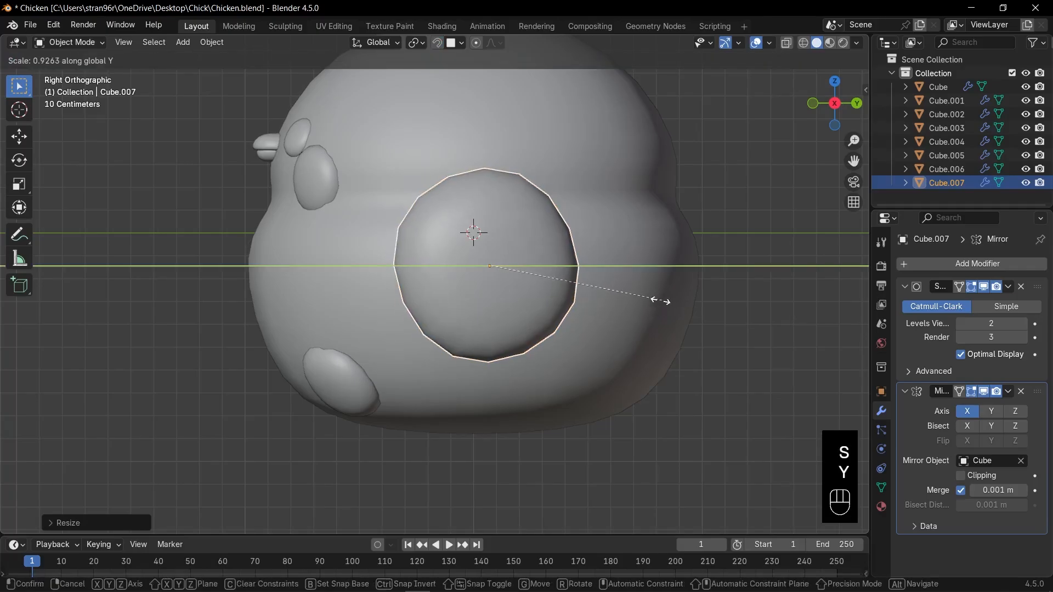
{"action": "left_click", "coordinate": [642, 301]}
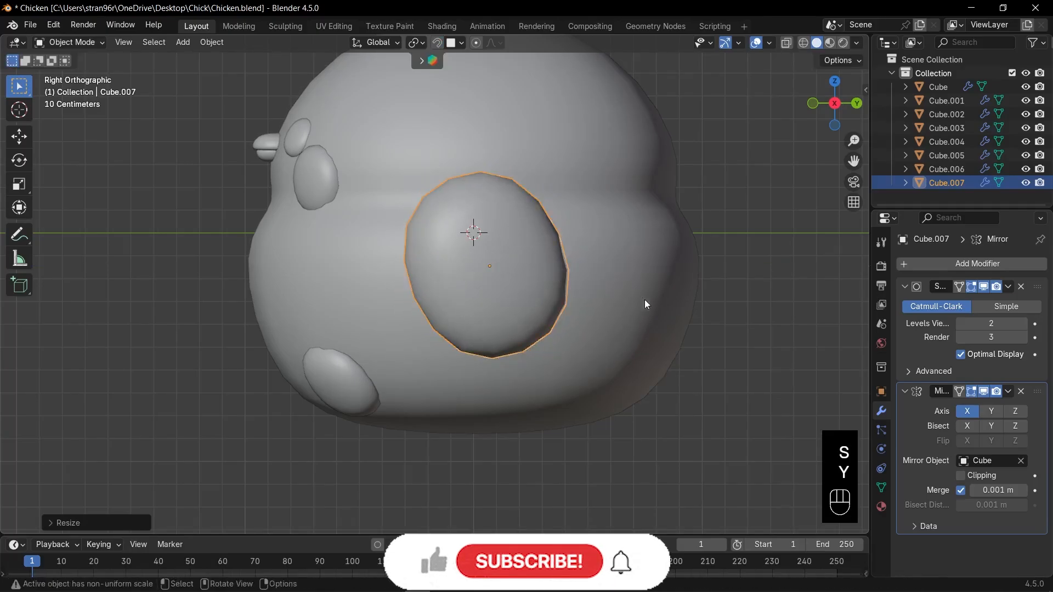
{"action": "key", "text": "r"}
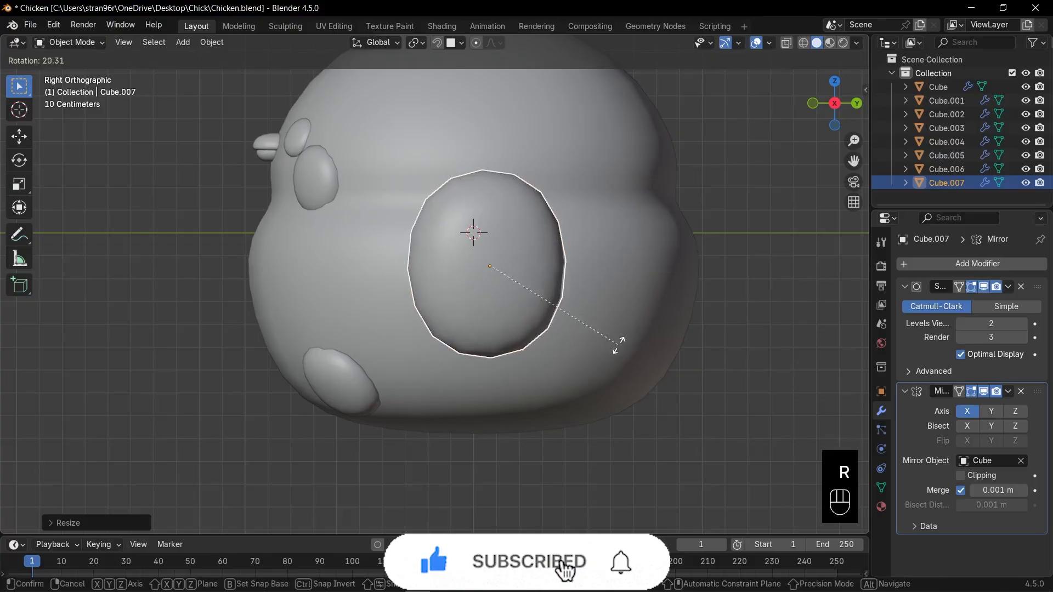
{"action": "left_click", "coordinate": [625, 344]}
- From the front, rotate the wings about -21°, shrink them to about 0.8, and move them slightly outward and down
{"action": "key", "text": "KP_1"}
{"action": "key", "text": "r"}
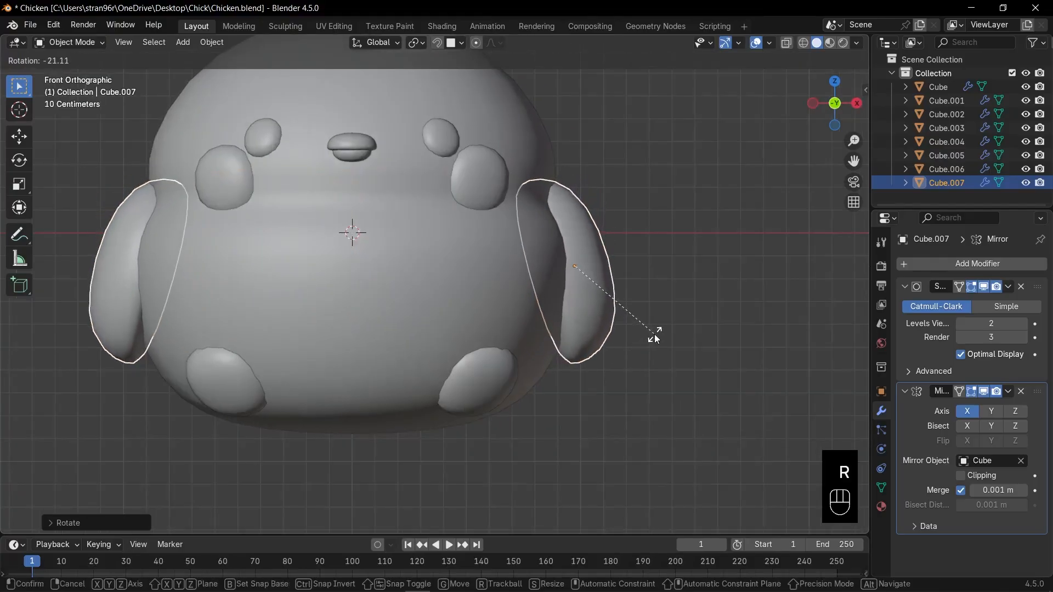
{"action": "key", "text": "s"}
{"action": "left_click", "coordinate": [651, 332]}
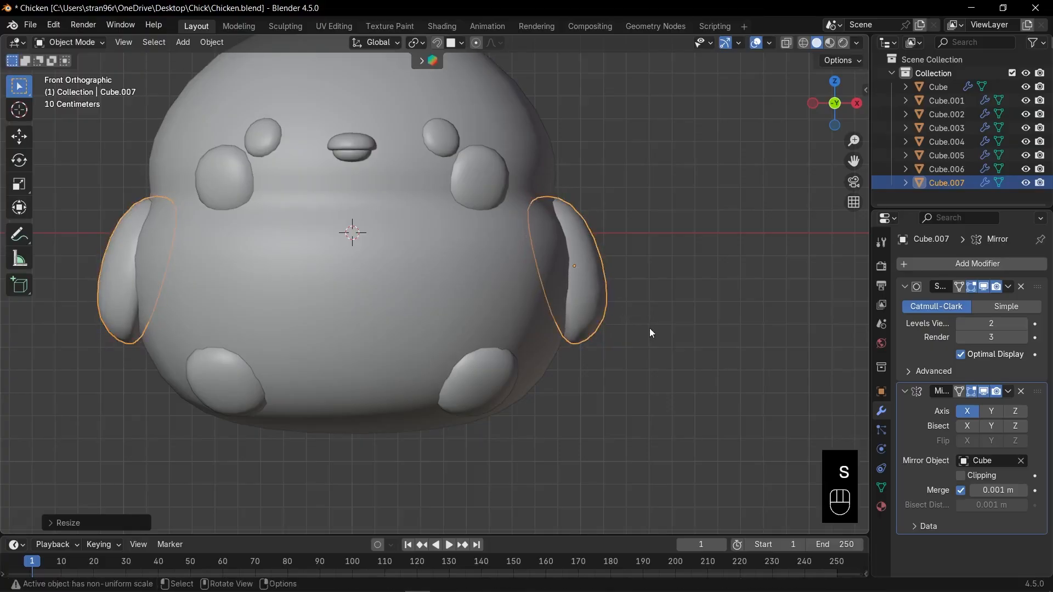
{"action": "key", "text": "g"}
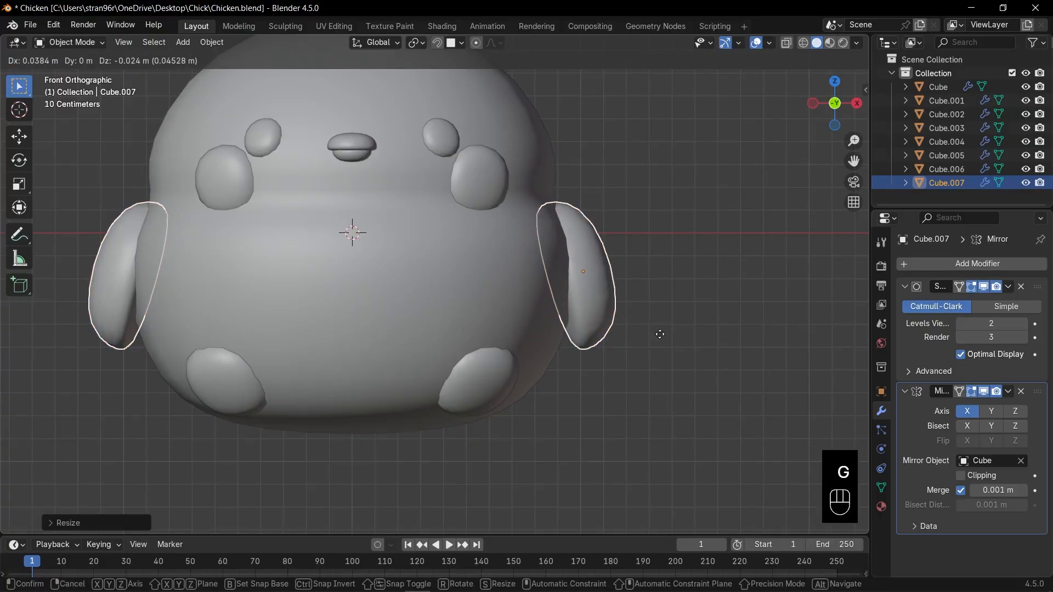
{"action": "left_click", "coordinate": [662, 336]}
{"action": "left_click", "coordinate": [671, 343]}
- Enlarge both beak parts together to about 1.4 times their size
{"action": "scroll", "coordinate": [637, 337], "scroll_direction": "down", "scroll_amount": 6}
{"action": "middle_click_drag", "start_coordinate": [544, 315], "coordinate": [593, 325], "text": "shift"}
{"action": "mouse_move", "coordinate": [593, 325]}
{"action": "middle_mouse_down"}
{"action": "mouse_move", "coordinate": [452, 333]}
{"action": "mouse_move", "coordinate": [578, 326]}
{"action": "middle_mouse_up"}
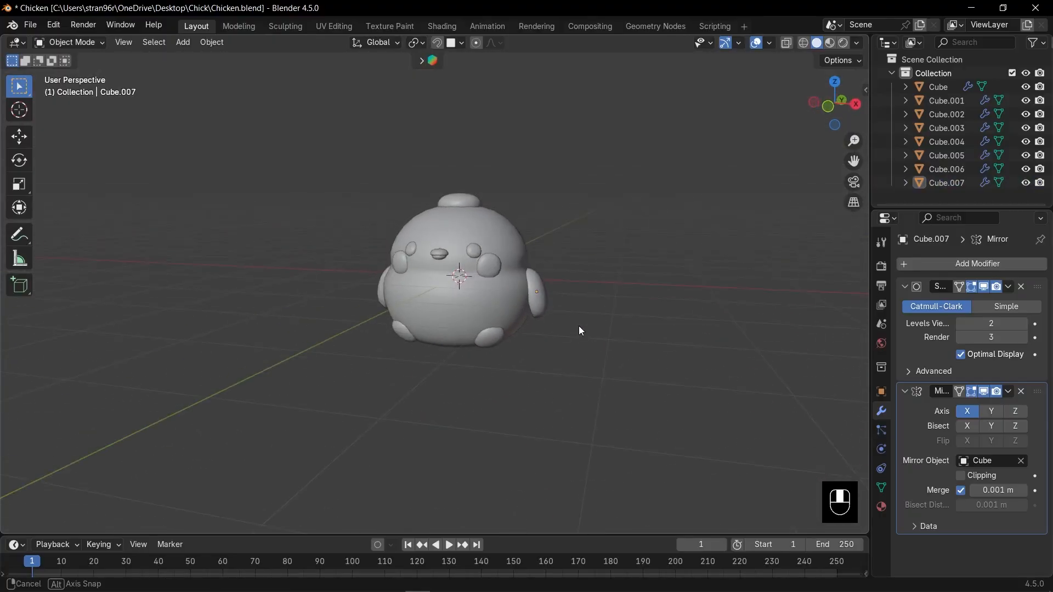
{"action": "key", "text": "KP_1"}
{"action": "scroll", "coordinate": [592, 299], "scroll_direction": "up", "scroll_amount": 3}
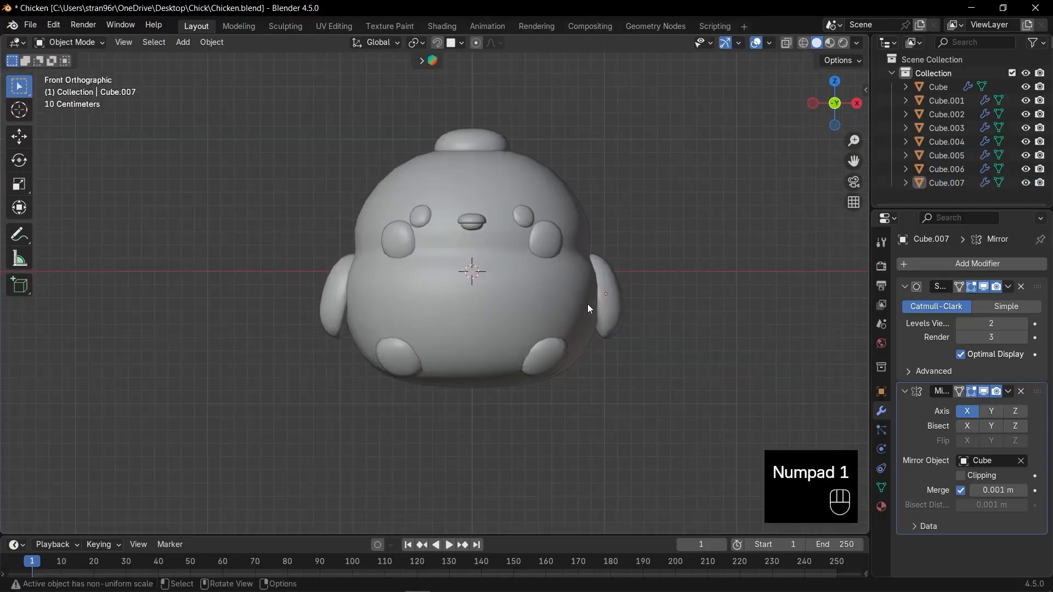
{"action": "scroll", "coordinate": [623, 301], "scroll_direction": "up", "scroll_amount": 3}
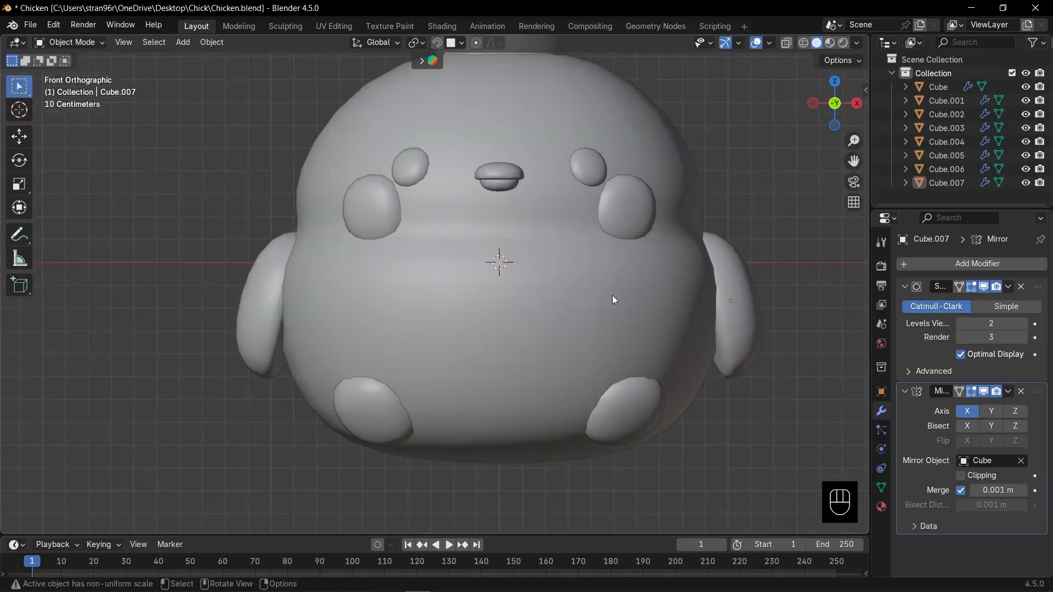
{"action": "middle_click_drag", "start_coordinate": [613, 298], "coordinate": [553, 422], "text": "shift"}
{"action": "left_click", "coordinate": [464, 268]}
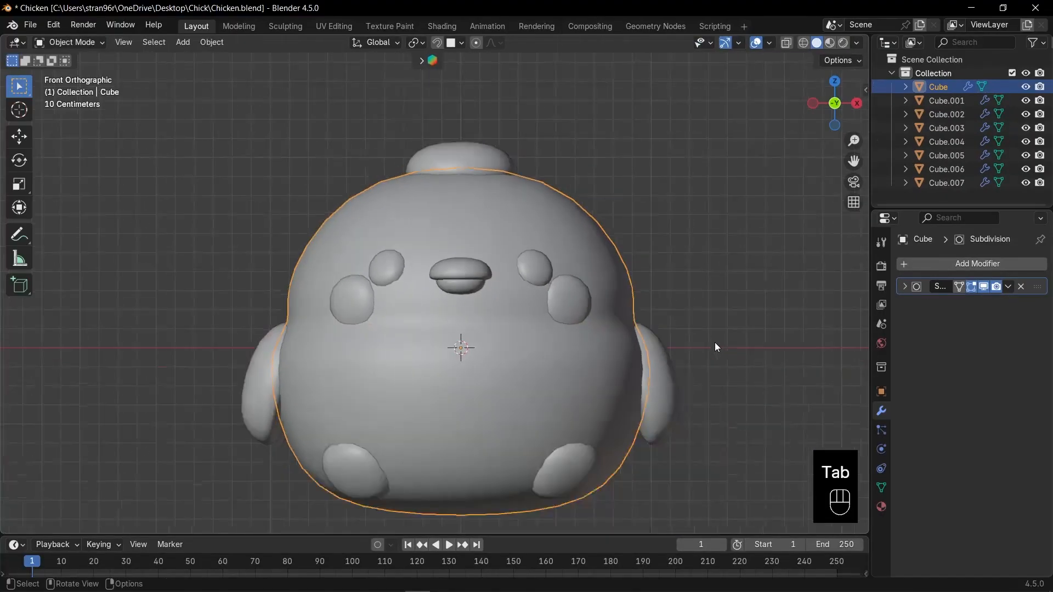
{"action": "scroll", "coordinate": [708, 343], "scroll_direction": "down", "scroll_amount": 4}
{"action": "left_click", "coordinate": [647, 320]}
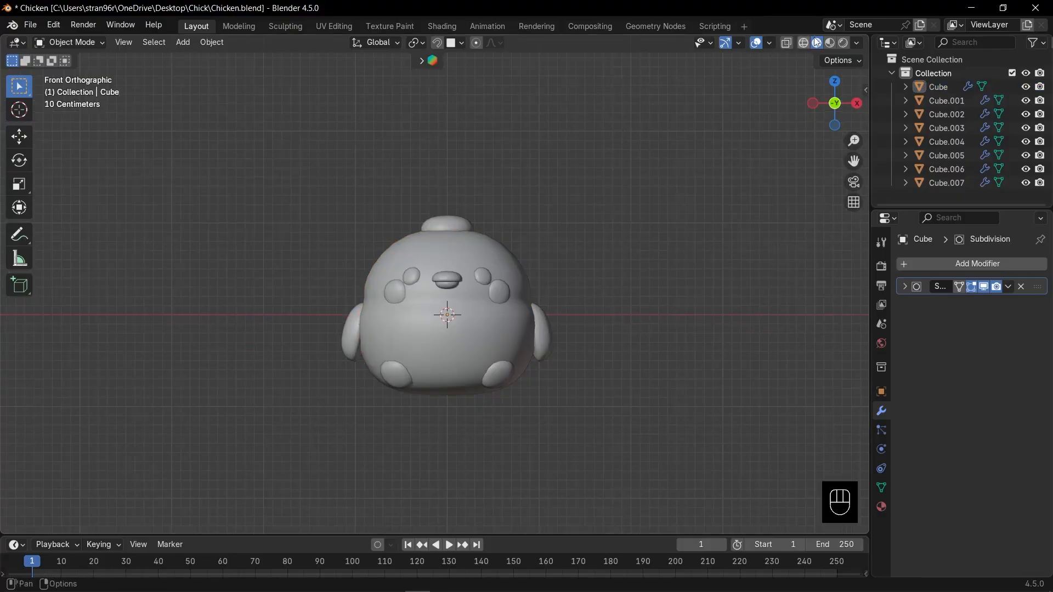
- Switch the viewport to Material Preview shading and turn the enlarged timeline area into a Shader Editor without its sidebar
{"action": "left_click", "coordinate": [832, 44]}
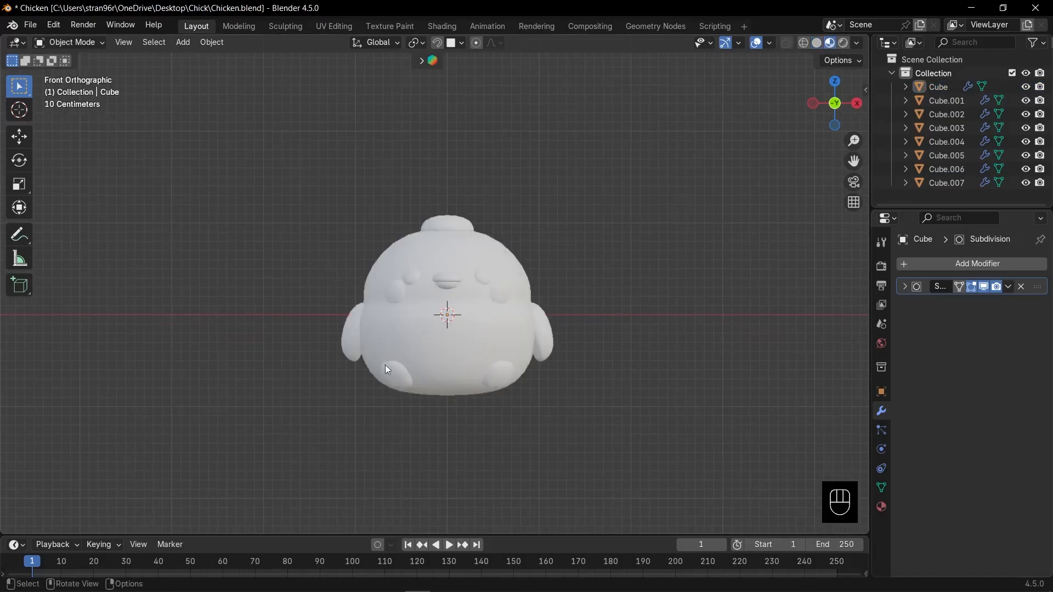
{"action": "left_click_drag", "start_coordinate": [247, 529], "coordinate": [265, 381]}
{"action": "left_click", "coordinate": [16, 394]}
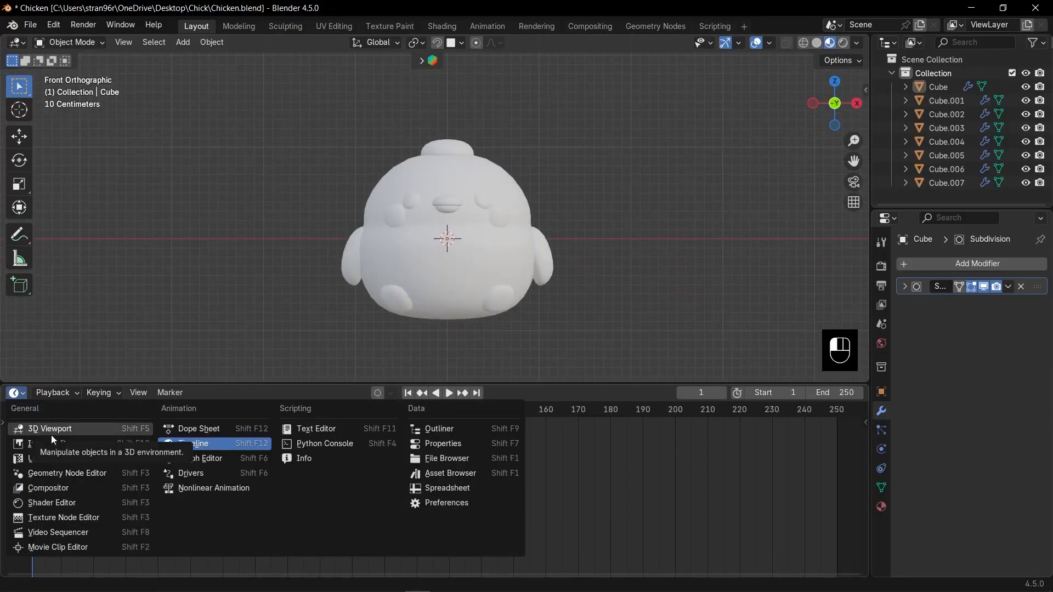
{"action": "left_click", "coordinate": [49, 500]}
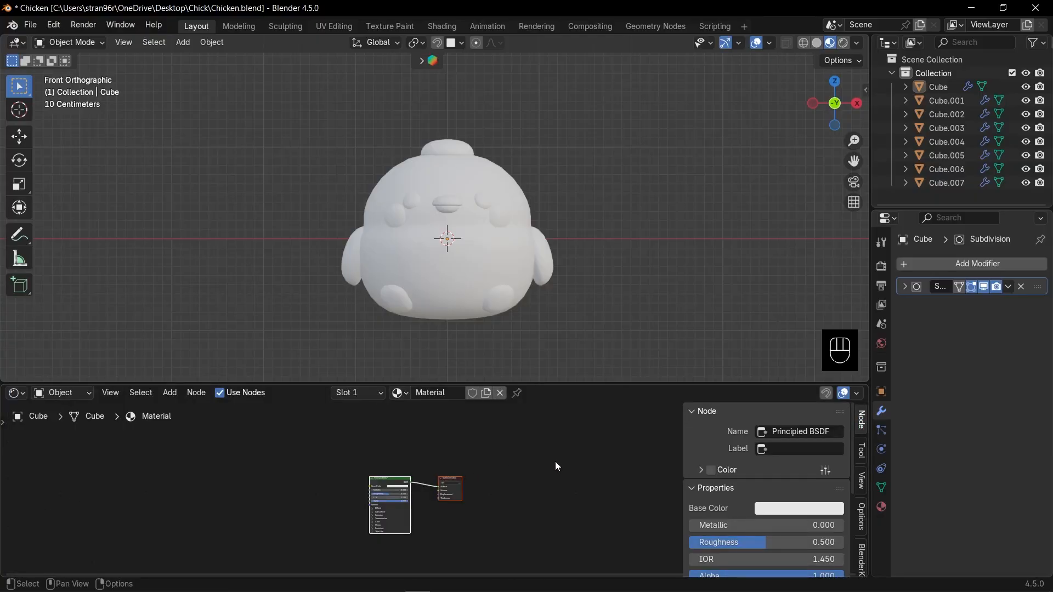
{"action": "key", "text": "n"}
- Set the base color of the body's material to golden yellow, hex #E7BD45FF
{"action": "left_click", "coordinate": [451, 251]}
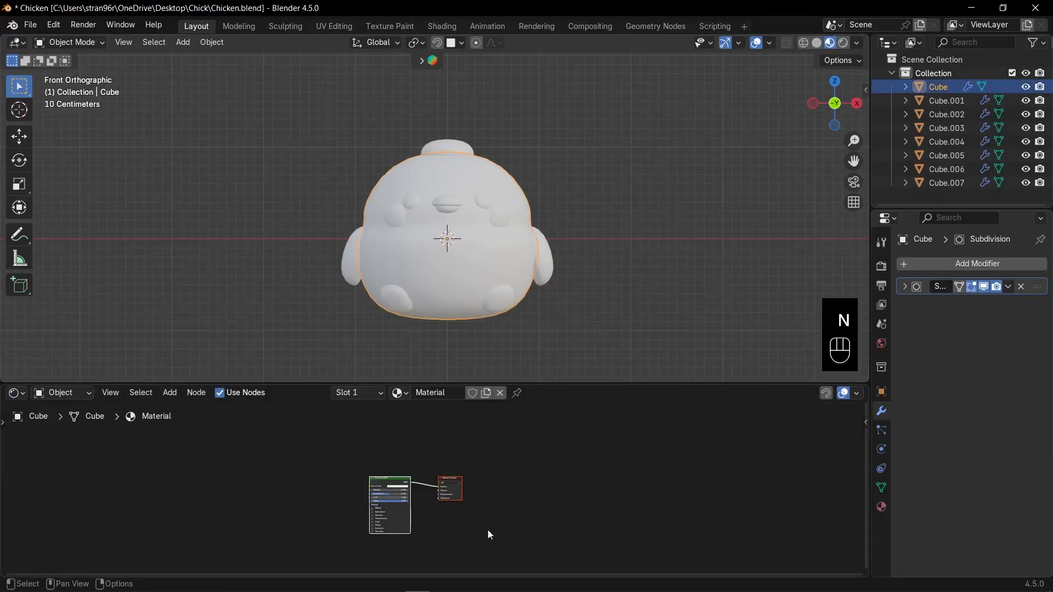
{"action": "scroll", "coordinate": [472, 537], "scroll_direction": "up", "scroll_amount": 2}
{"action": "middle_click_drag", "start_coordinate": [490, 526], "coordinate": [625, 489], "text": "shift"}
{"action": "scroll", "coordinate": [610, 487], "scroll_direction": "up", "scroll_amount": 5}
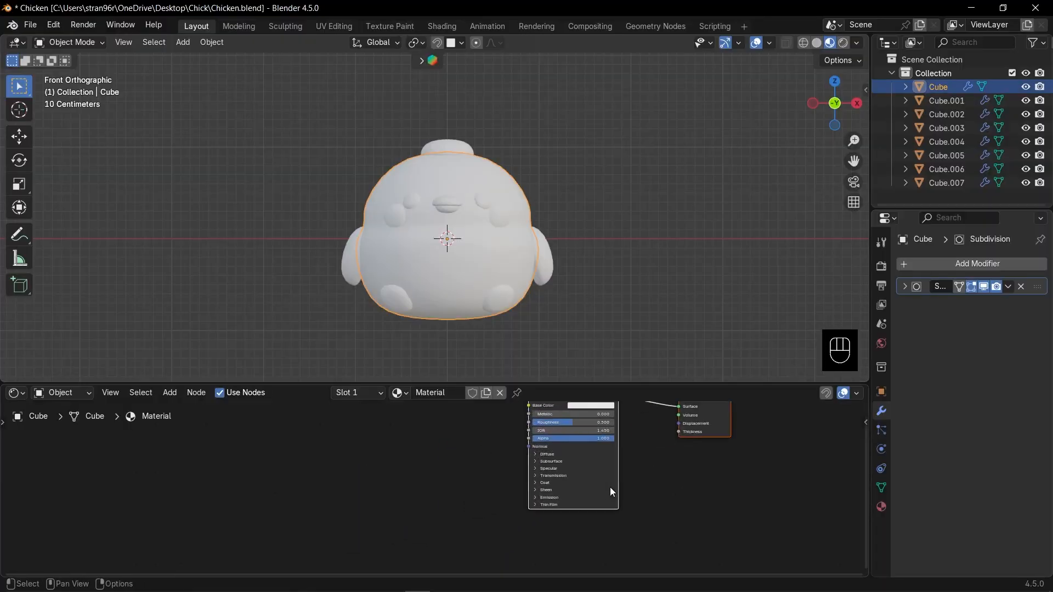
{"action": "left_click", "coordinate": [536, 475]}
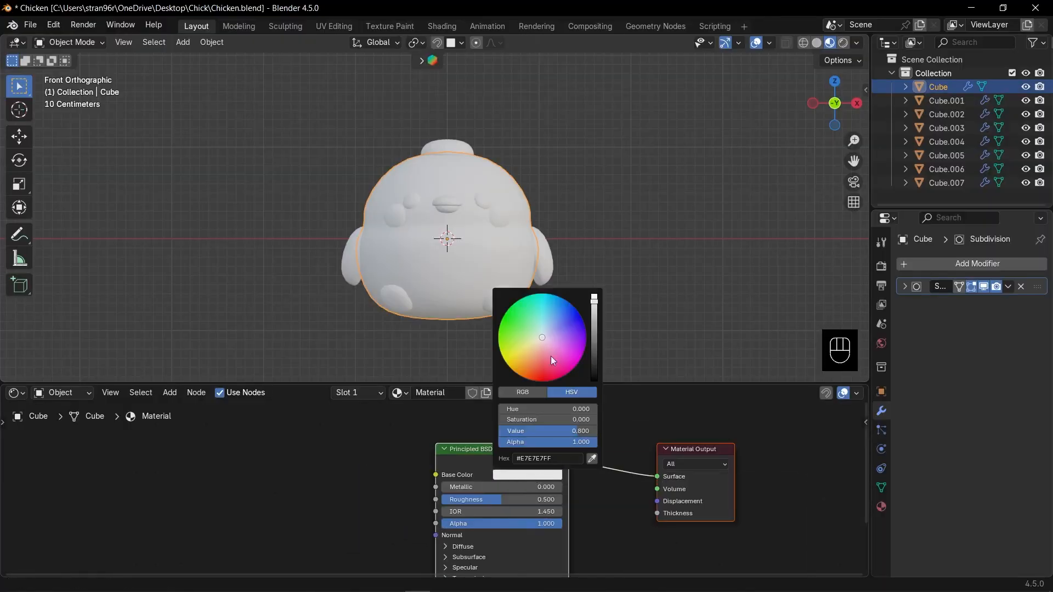
{"action": "left_click_drag", "start_coordinate": [550, 356], "coordinate": [526, 358]}
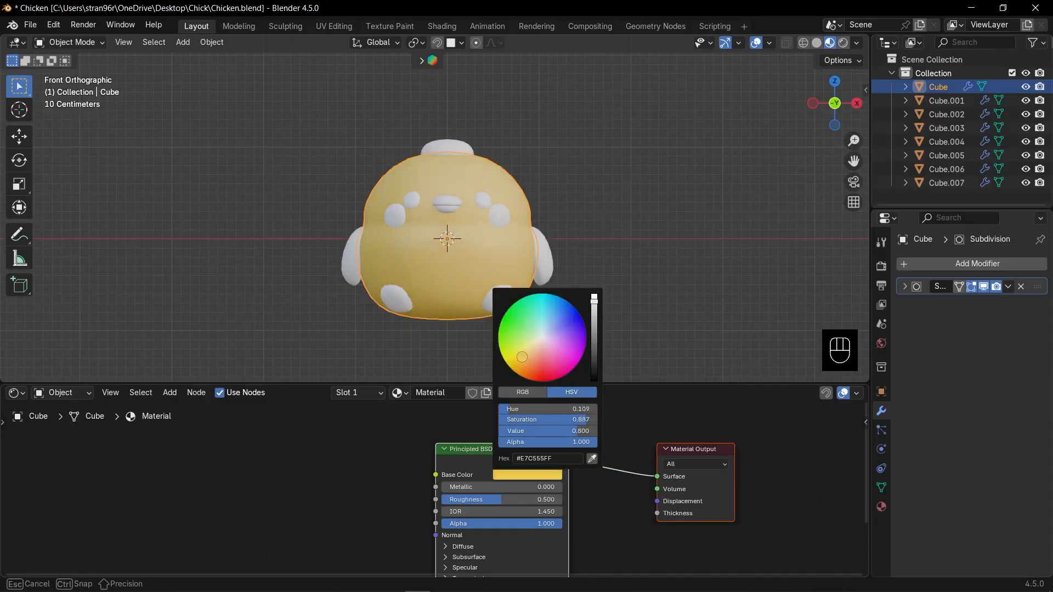
{"action": "left_click_drag", "start_coordinate": [520, 360], "coordinate": [520, 359]}
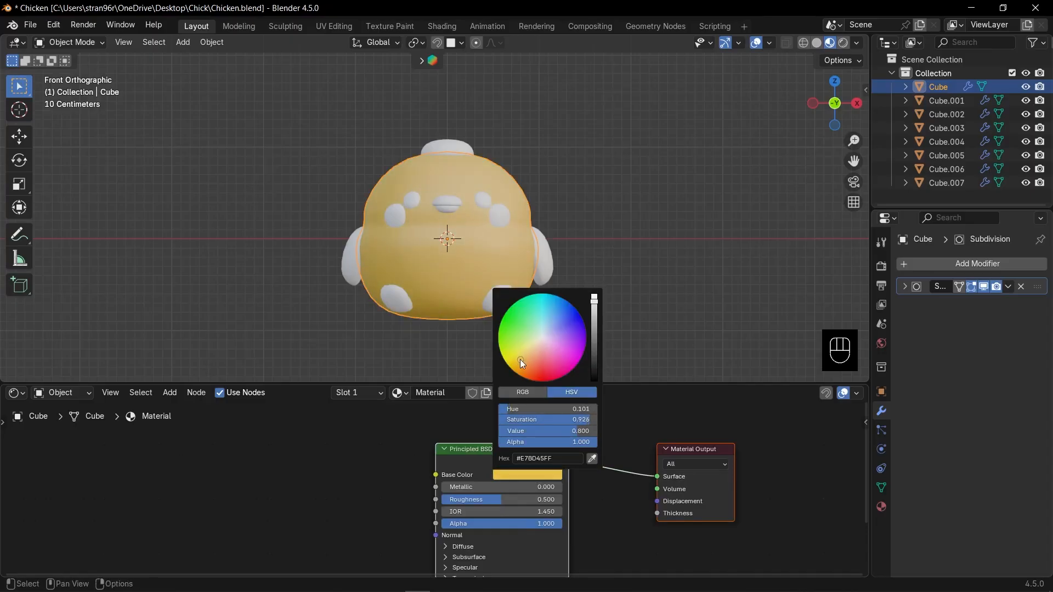
- Give the feet a new material with an orange base color
{"action": "scroll", "coordinate": [505, 222], "scroll_direction": "up", "scroll_amount": 2}
{"action": "left_click", "coordinate": [534, 340]}
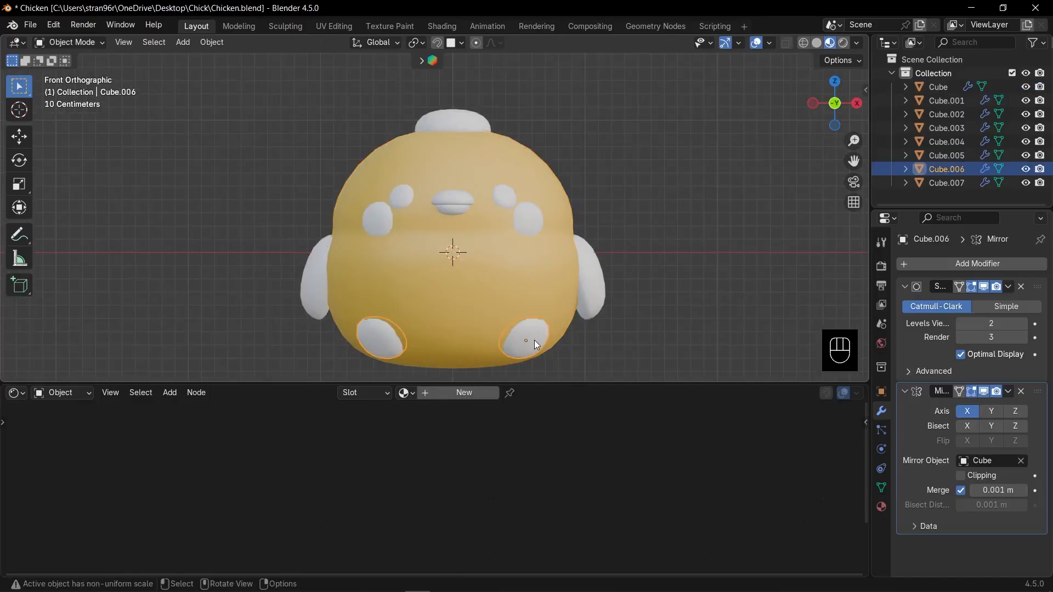
{"action": "left_click", "coordinate": [480, 394]}
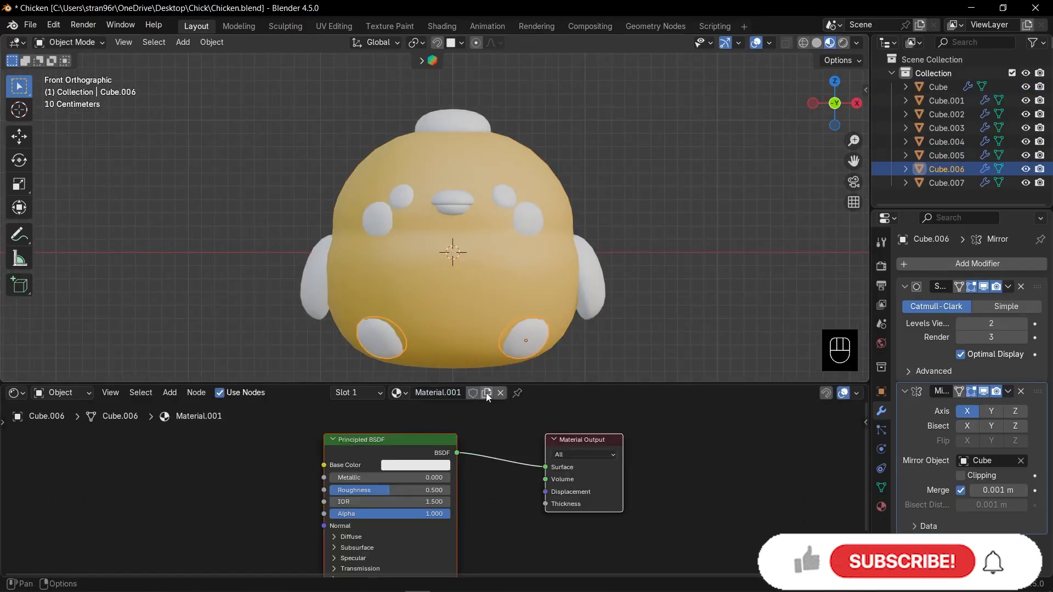
{"action": "left_click", "coordinate": [434, 465]}
{"action": "left_click_drag", "start_coordinate": [429, 360], "coordinate": [418, 361]}
- Link the feet's orange material to both beak parts
{"action": "left_click", "coordinate": [453, 210]}
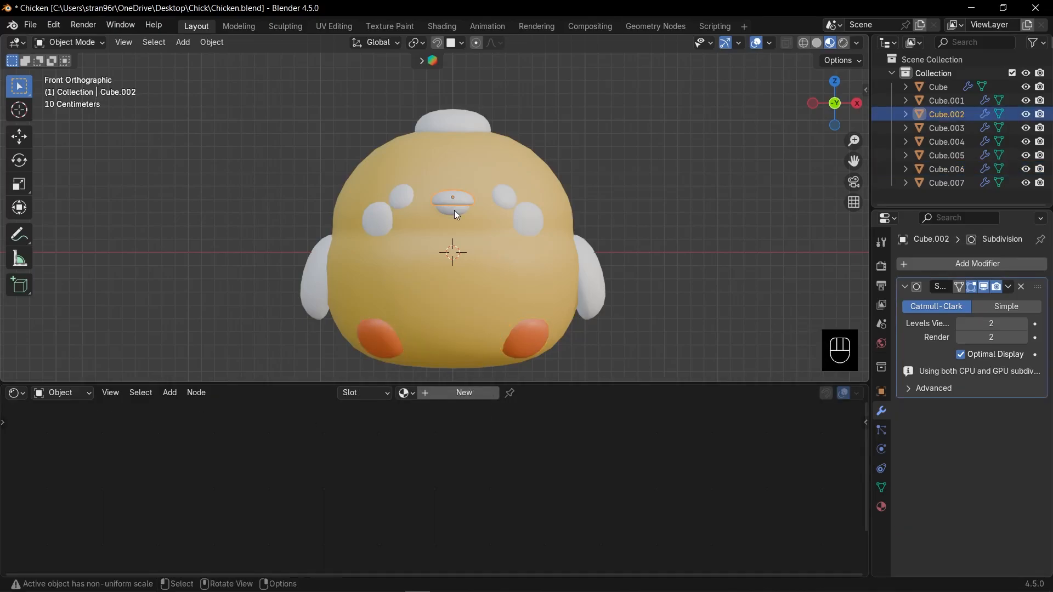
{"action": "left_click", "coordinate": [454, 210], "text": "shift"}
{"action": "left_click", "coordinate": [526, 347], "text": "shift"}
{"action": "key", "text": "ctrl+l"}
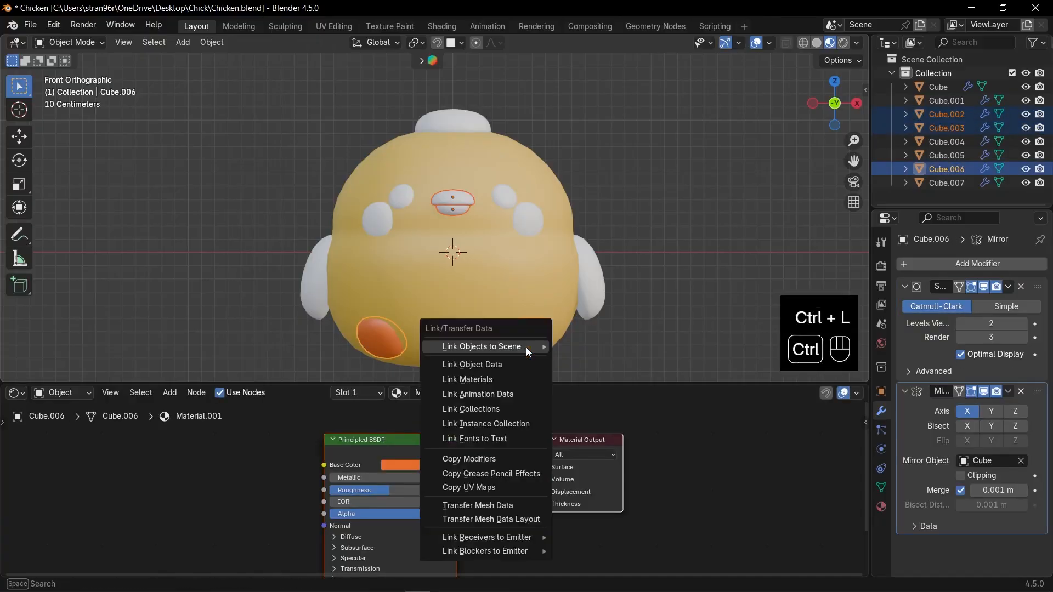
{"action": "left_click", "coordinate": [492, 375]}
{"action": "left_click", "coordinate": [611, 343]}
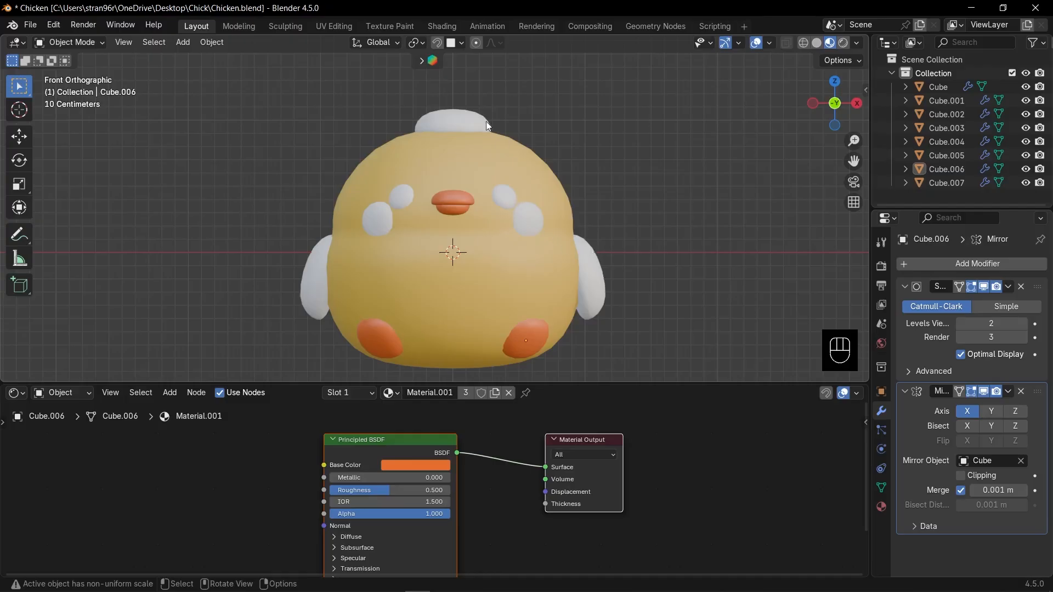
- Link the body's yellow material to the head-top piece and the wings
{"action": "left_click", "coordinate": [466, 119]}
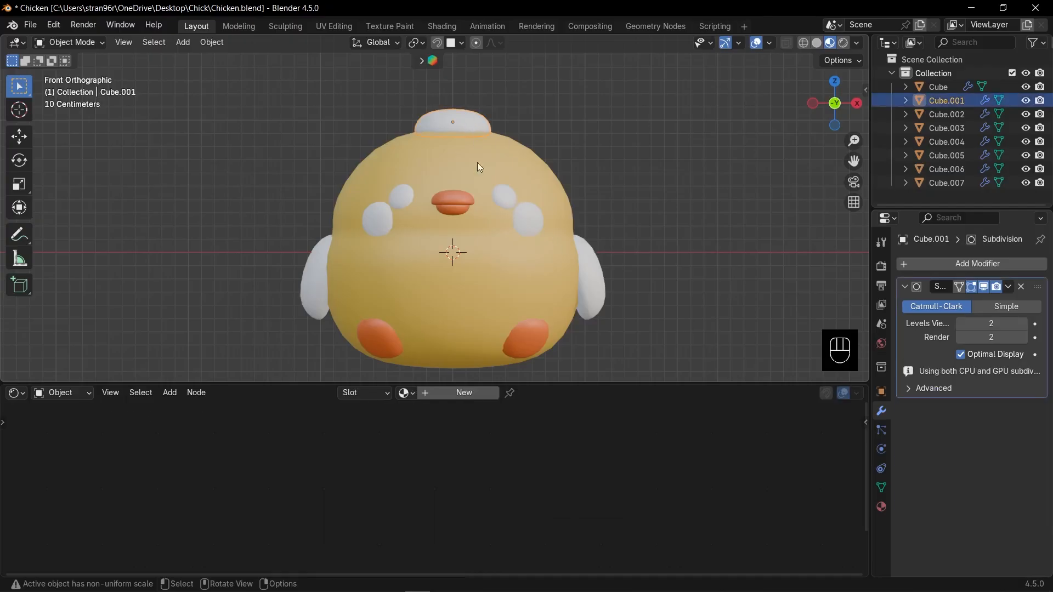
{"action": "left_click", "coordinate": [592, 274], "text": "shift"}
{"action": "left_click", "coordinate": [502, 252], "text": "shift"}
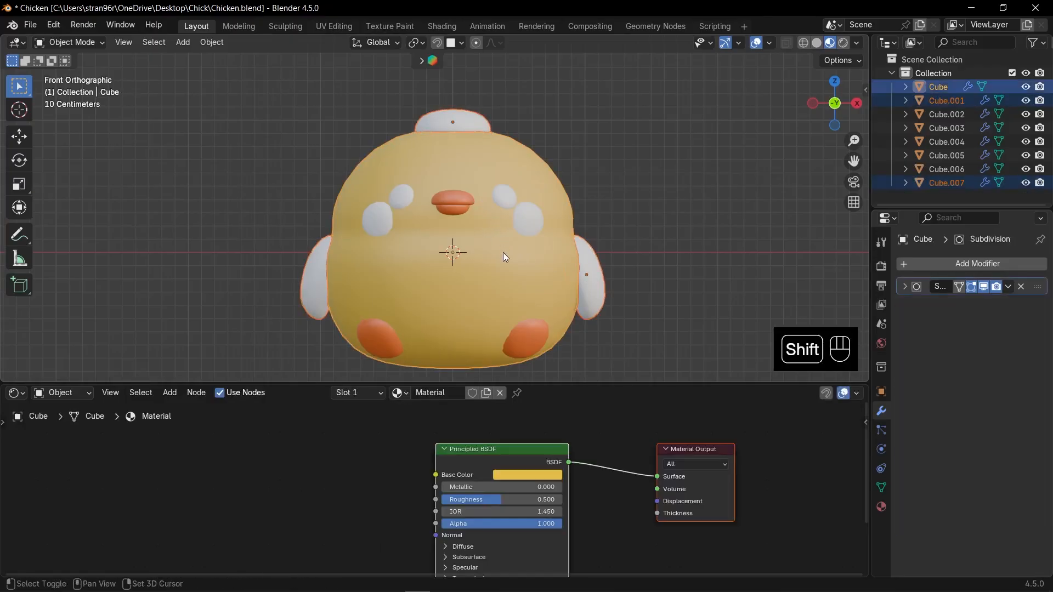
{"action": "key", "text": "ctrl+l"}
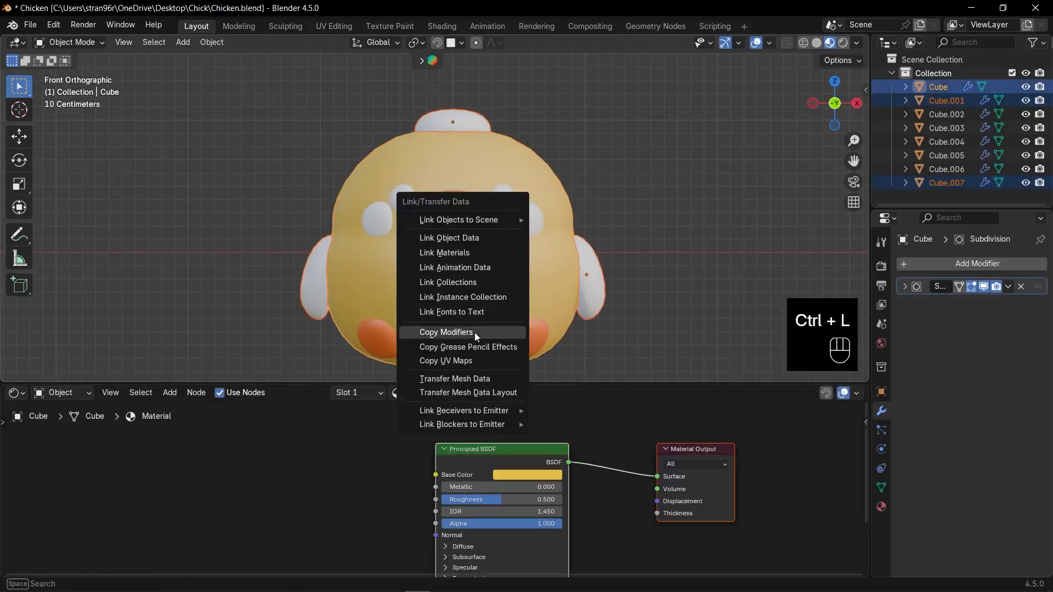
{"action": "left_click", "coordinate": [465, 253]}
{"action": "key", "text": "alt+a"}
- Give the eyes a new material with a very dark brown base color, about #423126FF
{"action": "scroll", "coordinate": [525, 199], "scroll_direction": "up", "scroll_amount": 1}
{"action": "left_click", "coordinate": [524, 199]}
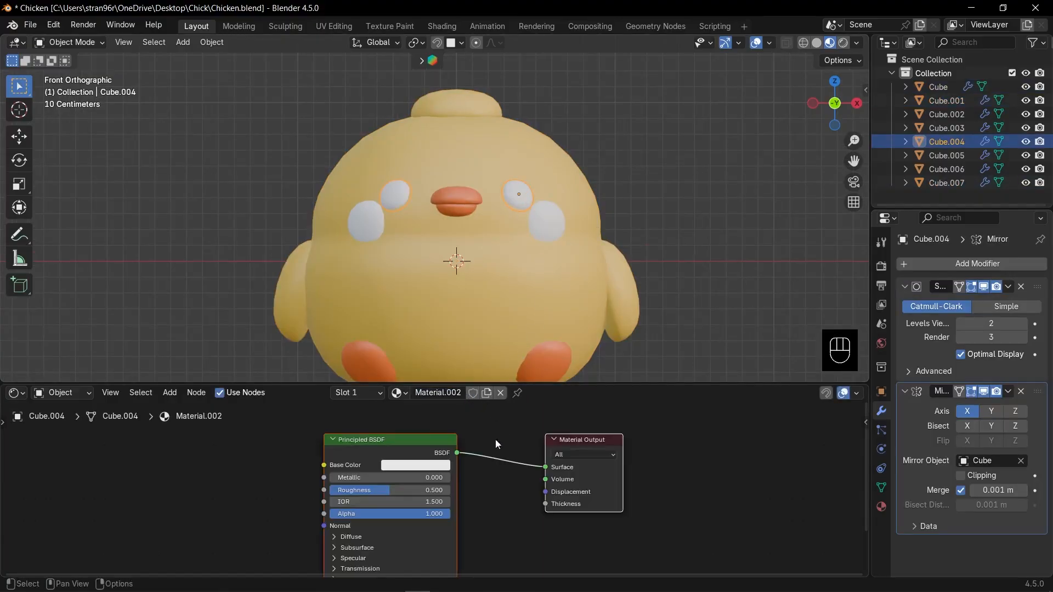
{"action": "left_click", "coordinate": [436, 465]}
{"action": "left_click_drag", "start_coordinate": [481, 304], "coordinate": [425, 343]}
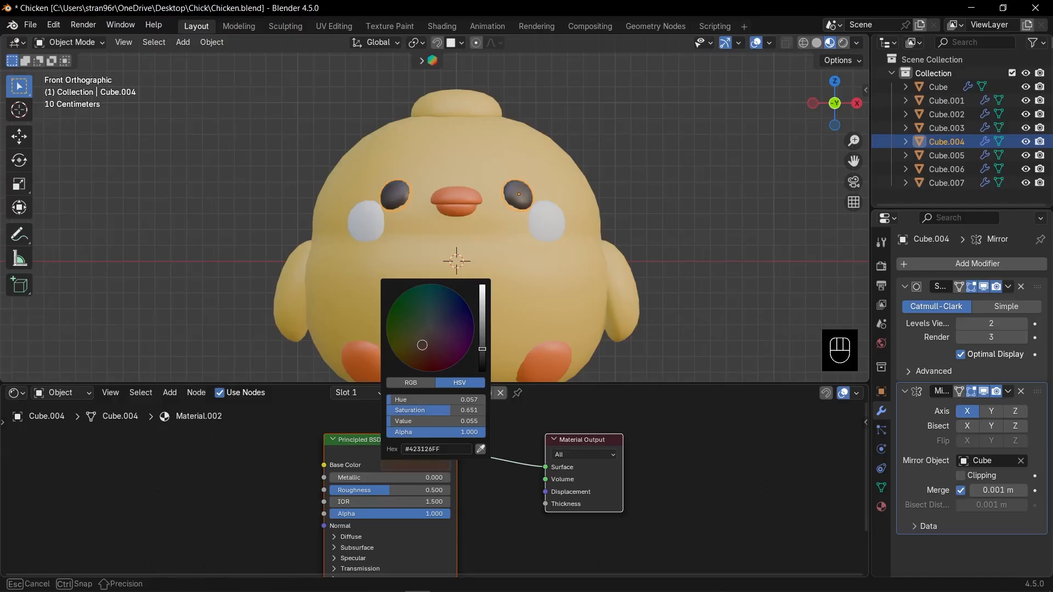
- Give the cheeks a new material with a muted pinkish red base color
{"action": "left_click", "coordinate": [555, 229]}
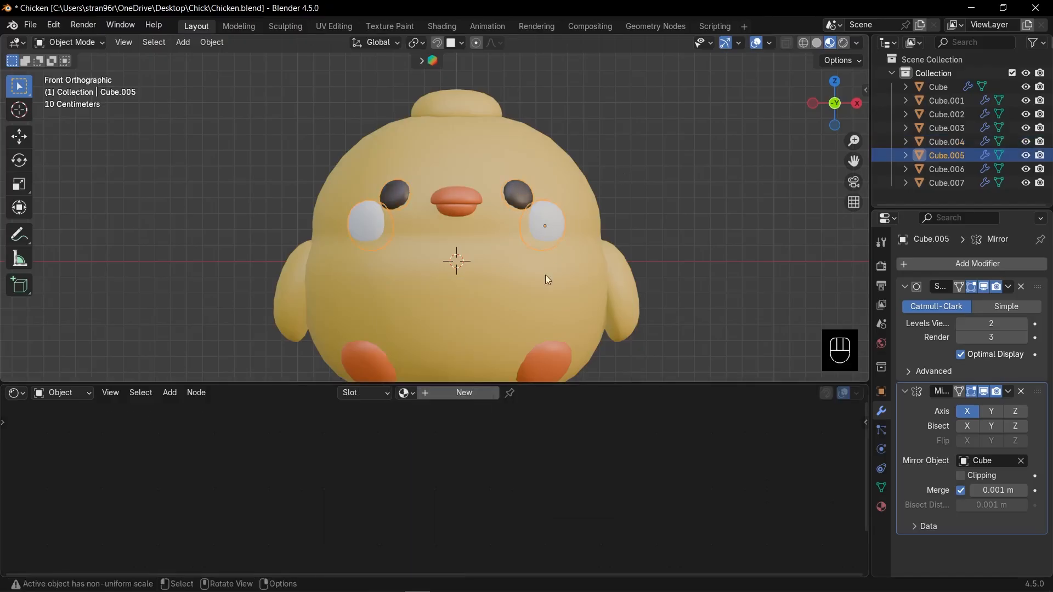
{"action": "left_click", "coordinate": [465, 397]}
{"action": "left_click", "coordinate": [427, 470]}
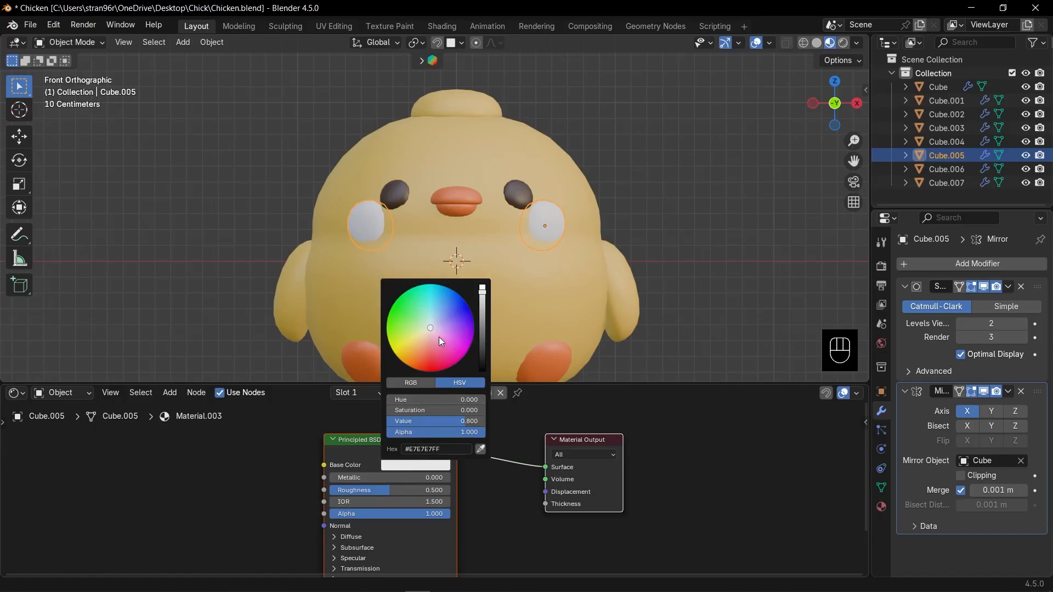
{"action": "mouse_move", "coordinate": [438, 337]}
{"action": "left_mouse_down"}
{"action": "mouse_move", "coordinate": [444, 343]}
{"action": "mouse_move", "coordinate": [424, 350]}
{"action": "left_mouse_up"}
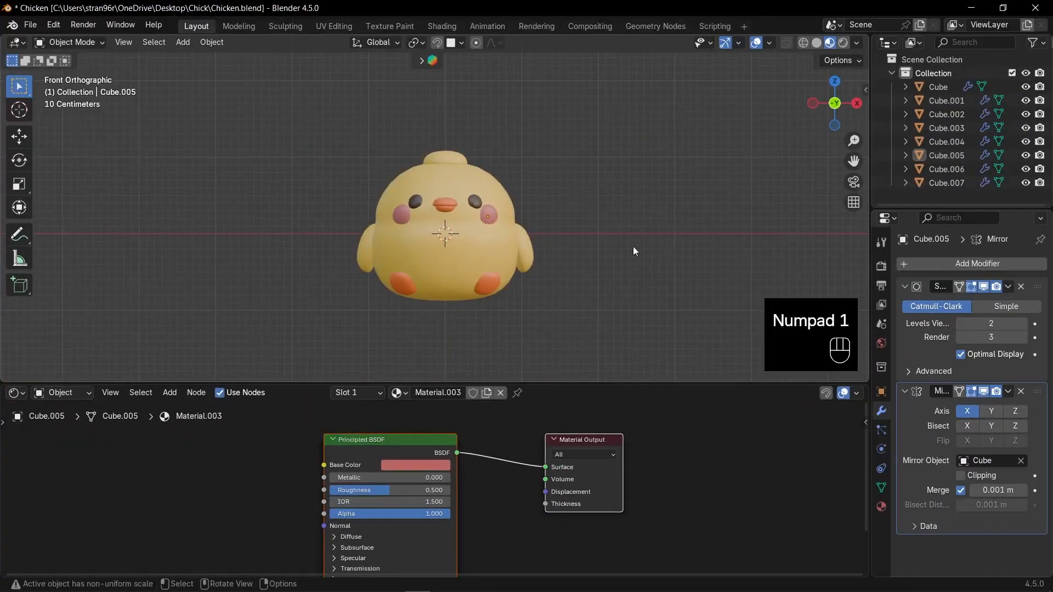
- Set the render engine to Cycles and the rendering device to GPU Compute
{"action": "left_click", "coordinate": [877, 267]}
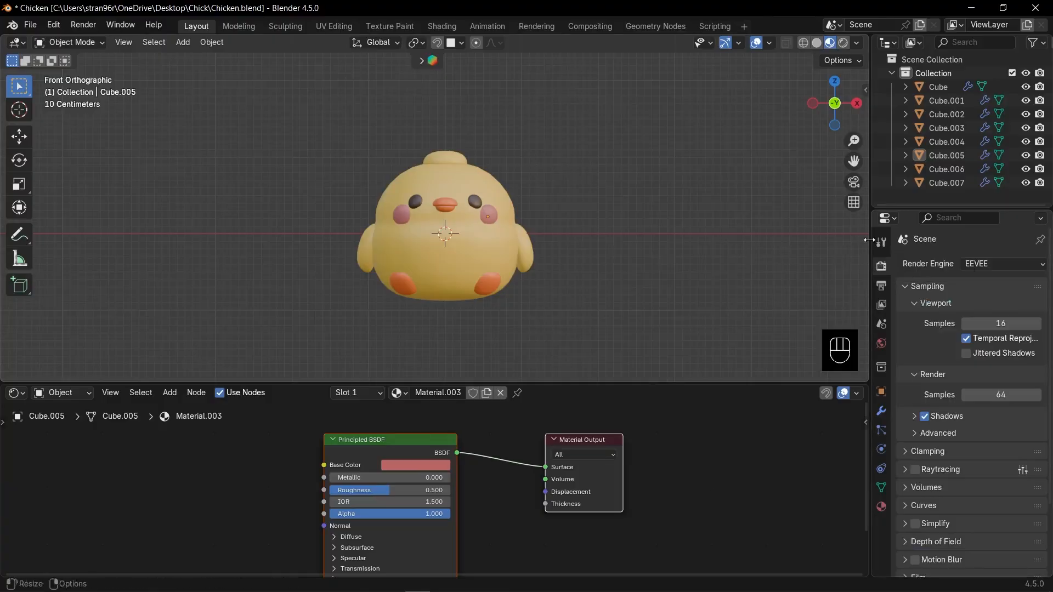
{"action": "left_click", "coordinate": [985, 265]}
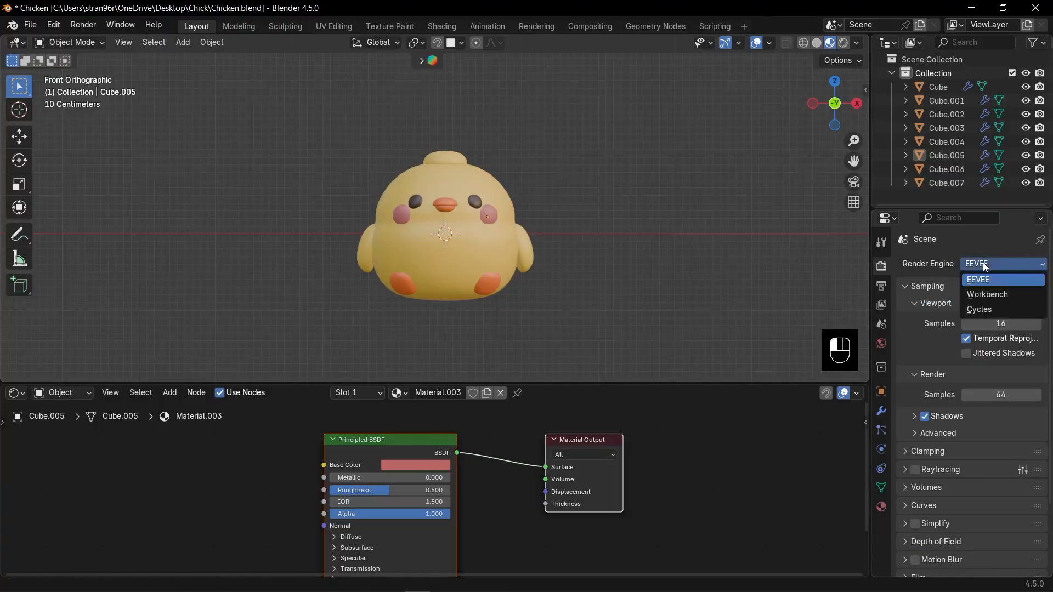
{"action": "left_click", "coordinate": [994, 309]}
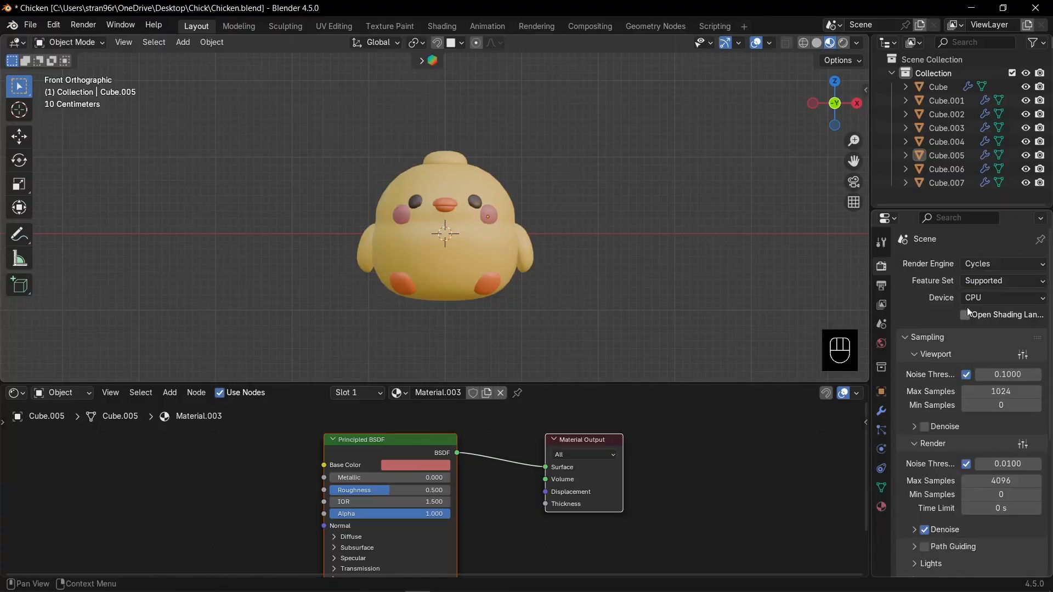
{"action": "left_click", "coordinate": [985, 299]}
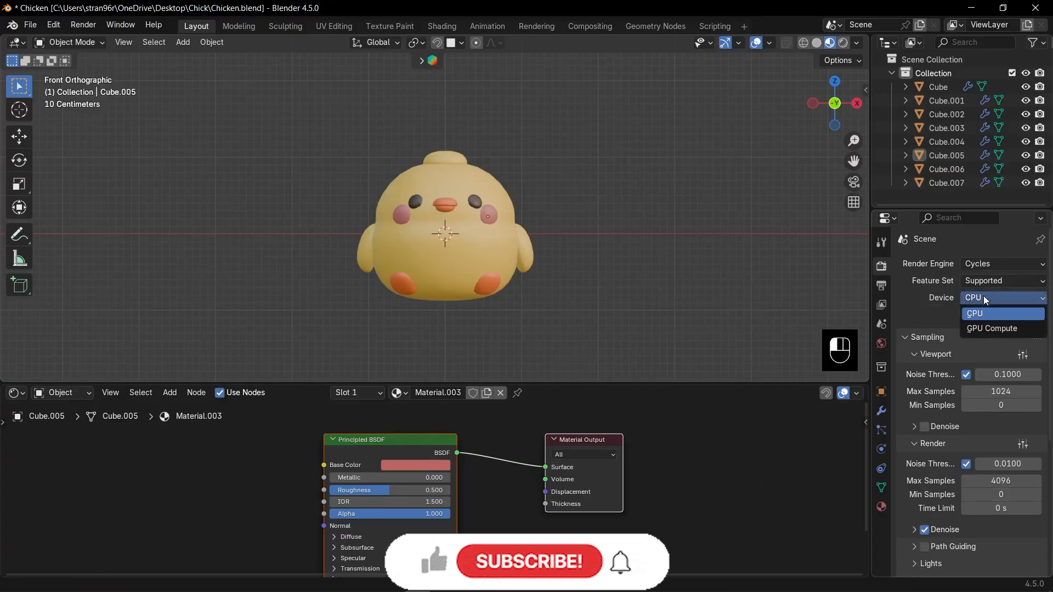
{"action": "left_click", "coordinate": [980, 329]}
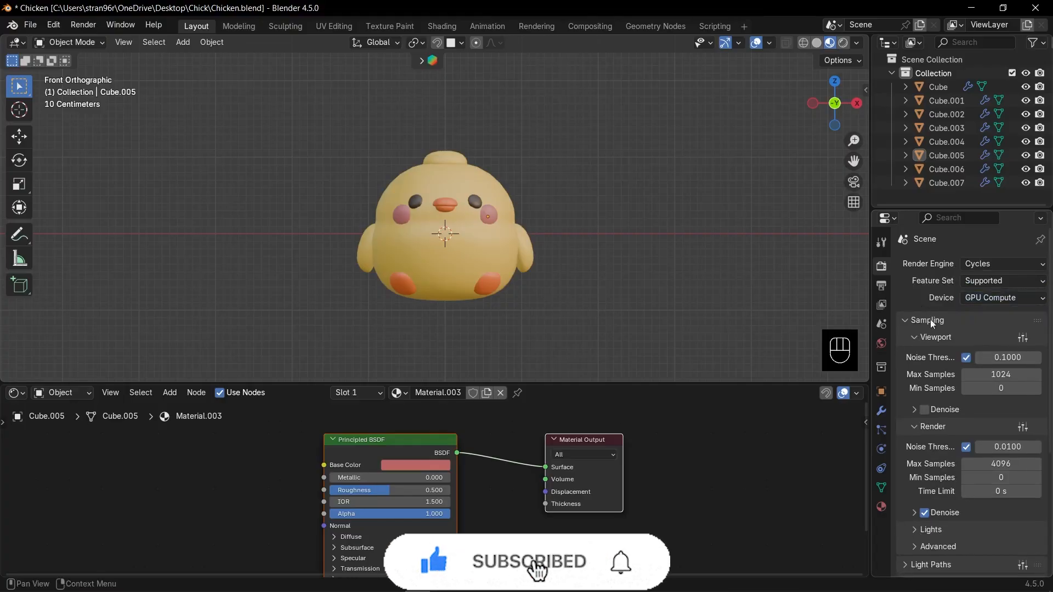
- Set the maximum samples to 8 for the viewport and 512 for the render
{"action": "left_click", "coordinate": [997, 374]}
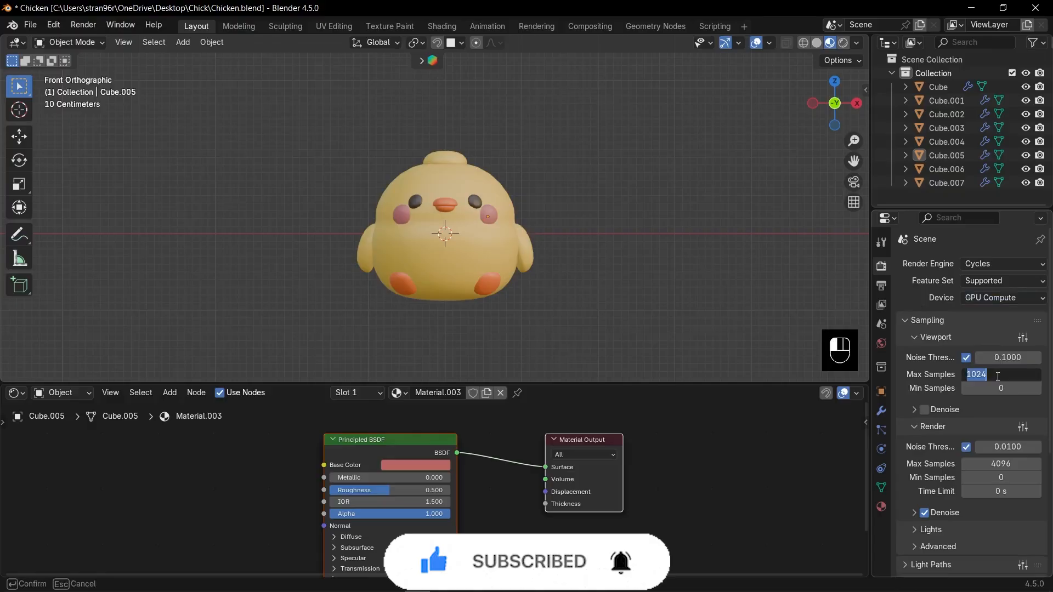
{"action": "type", "text": "8"}
{"action": "key", "text": "Return"}
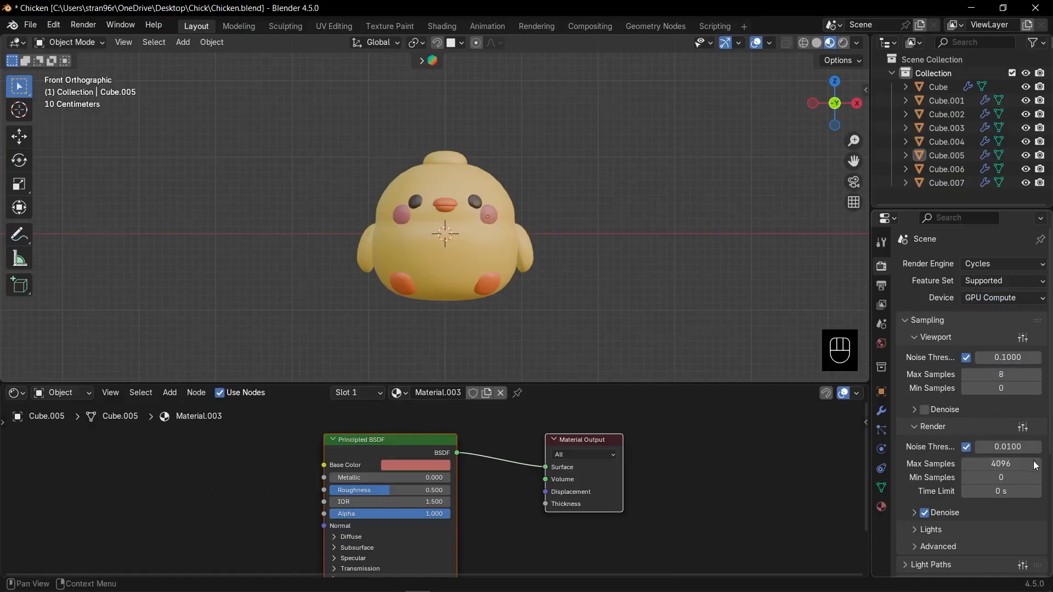
{"action": "left_click", "coordinate": [1015, 465]}
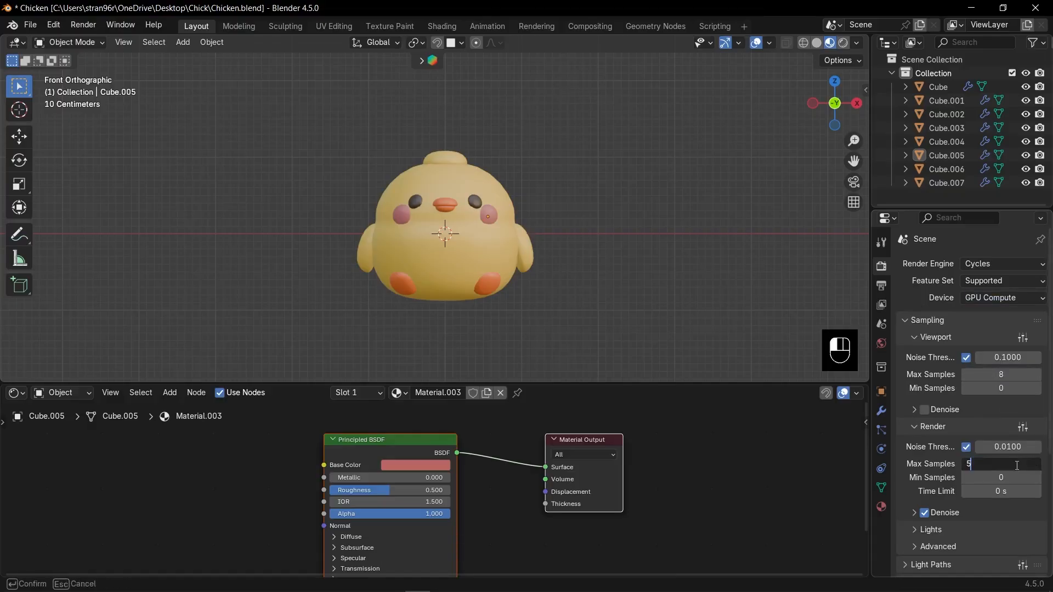
{"action": "type", "text": "512"}
{"action": "key", "text": "Return"}
- Make the film background transparent and set the color management look to Medium High Contrast
{"action": "scroll", "coordinate": [936, 452], "scroll_direction": "down", "scroll_amount": 6}
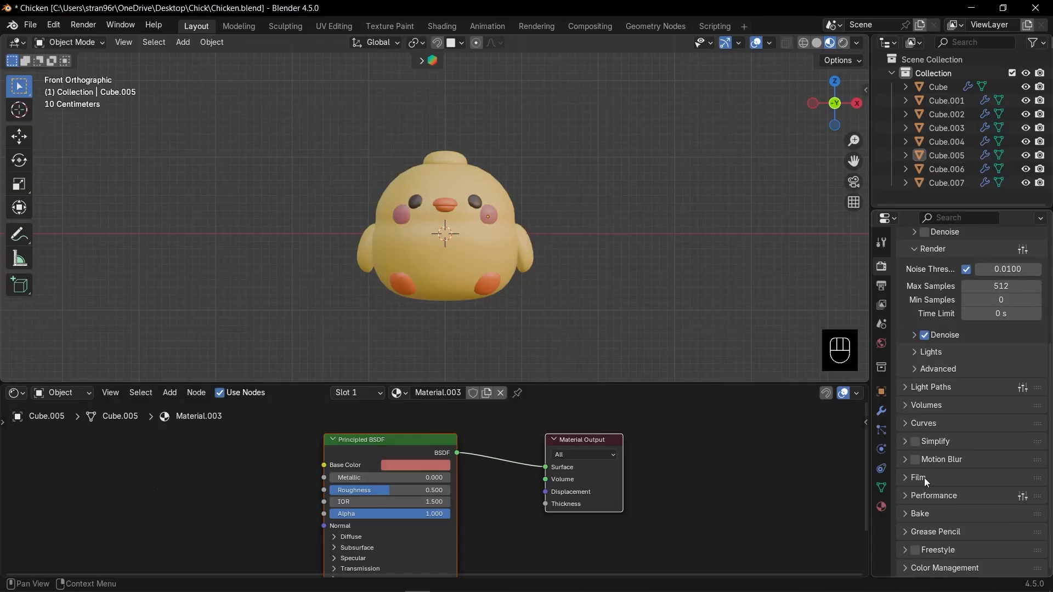
{"action": "left_click", "coordinate": [925, 478]}
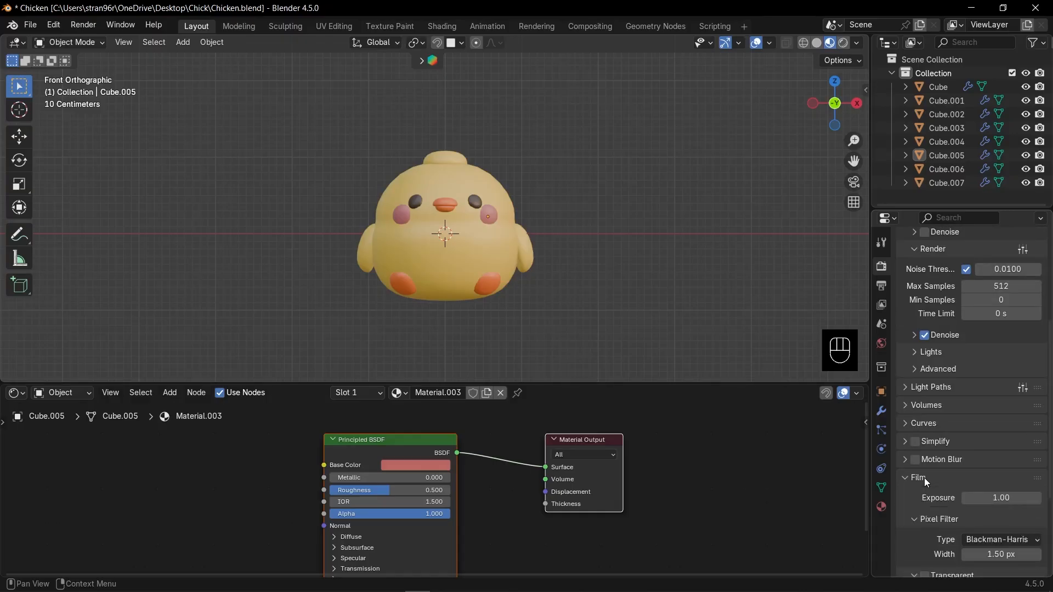
{"action": "scroll", "coordinate": [932, 488], "scroll_direction": "down", "scroll_amount": 4}
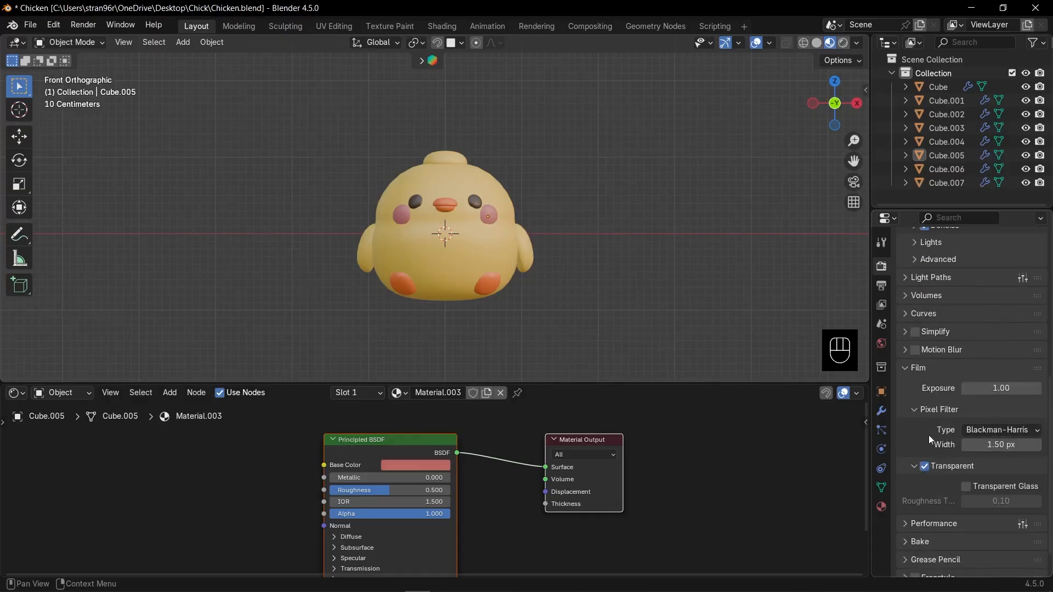
{"action": "scroll", "coordinate": [945, 435], "scroll_direction": "down", "scroll_amount": 1}
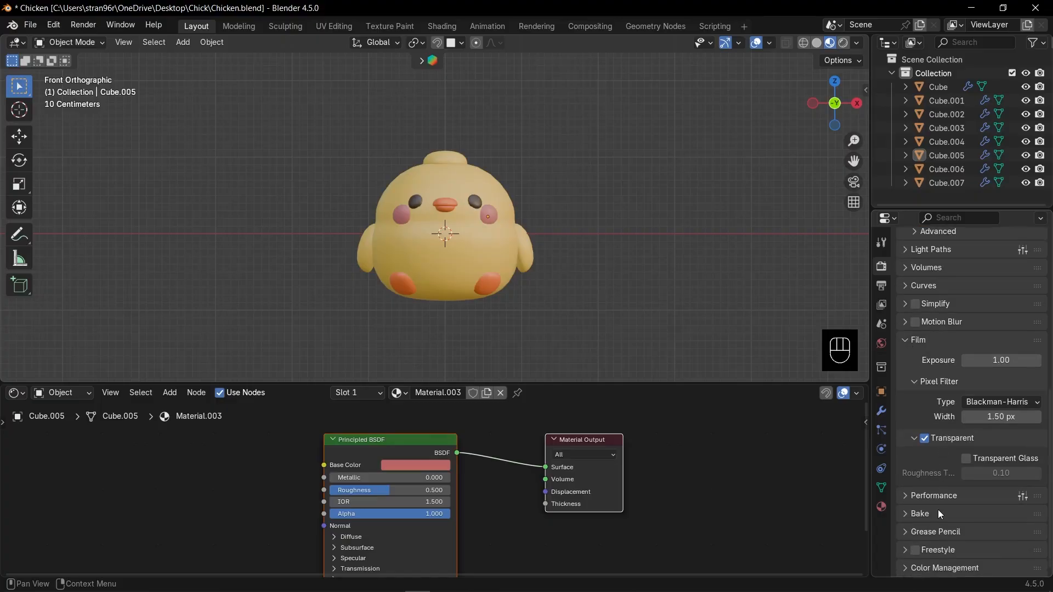
{"action": "scroll", "coordinate": [934, 487], "scroll_direction": "down", "scroll_amount": 6}
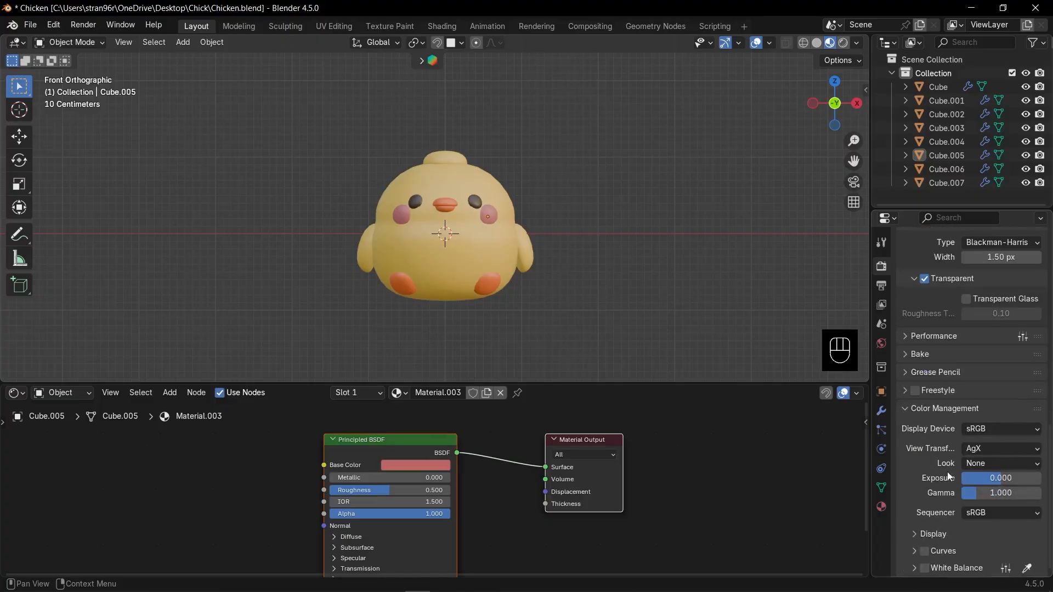
{"action": "left_click", "coordinate": [992, 464]}
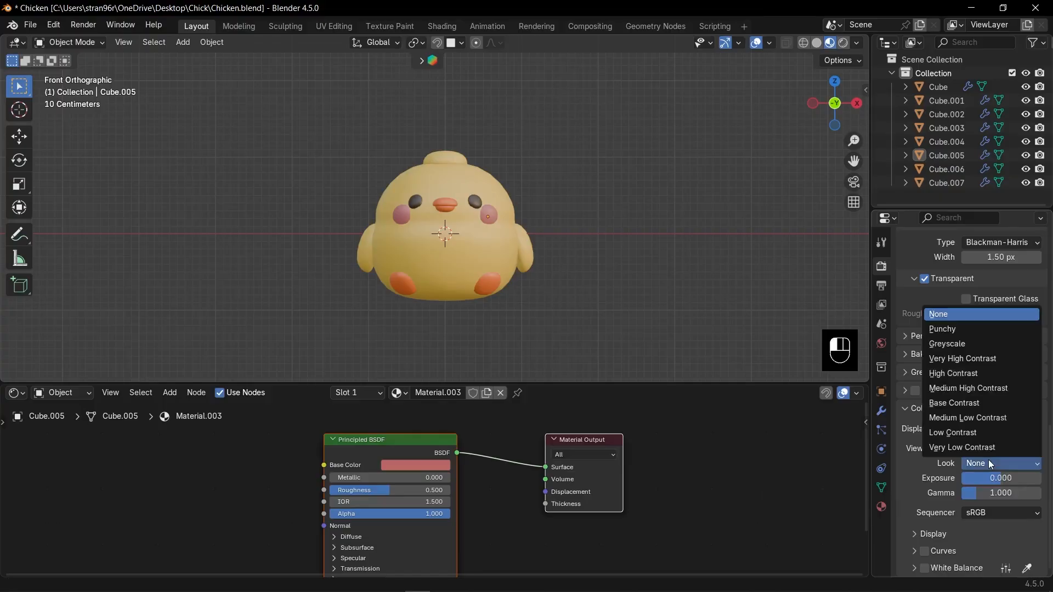
{"action": "left_click", "coordinate": [969, 389]}
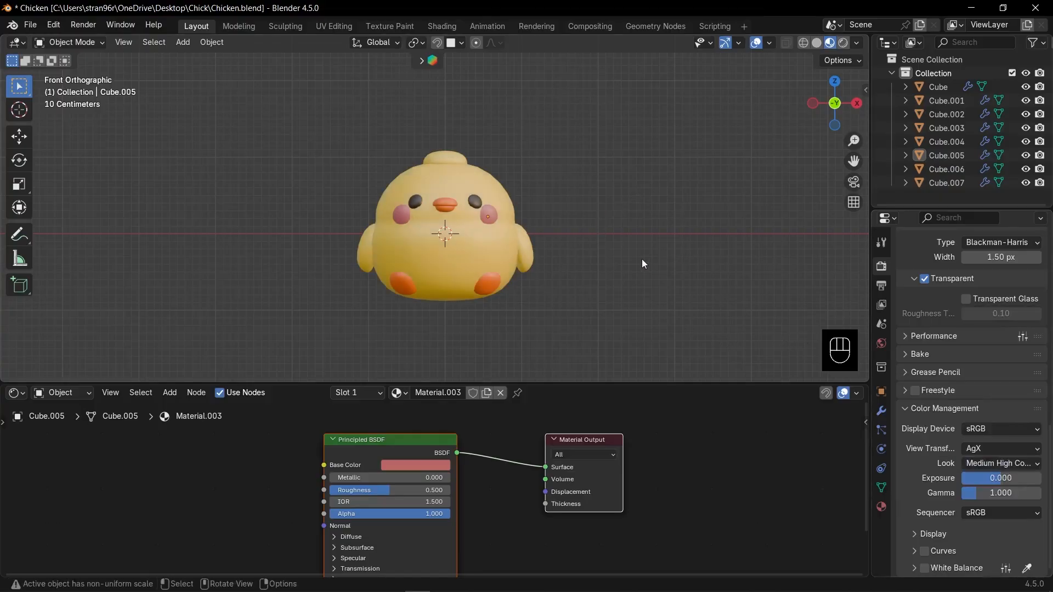
- Switch the viewport to rendered shading and add an area light above the chicken's +X side
{"action": "scroll", "coordinate": [677, 173], "scroll_direction": "down", "scroll_amount": 2}
{"action": "middle_click_drag", "start_coordinate": [598, 243], "coordinate": [643, 241], "text": "shift"}
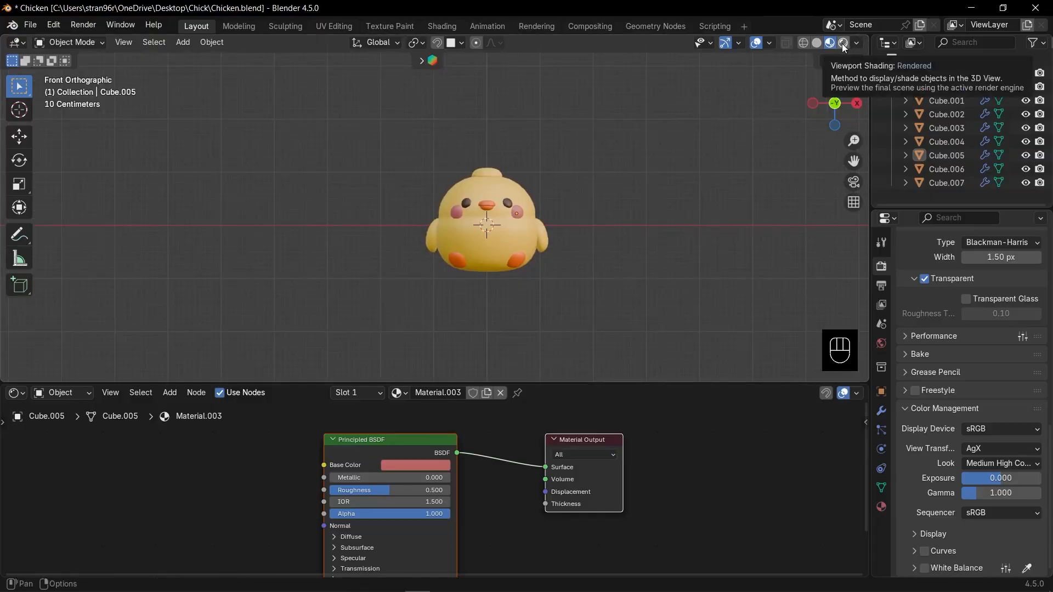
{"action": "left_click", "coordinate": [847, 44]}
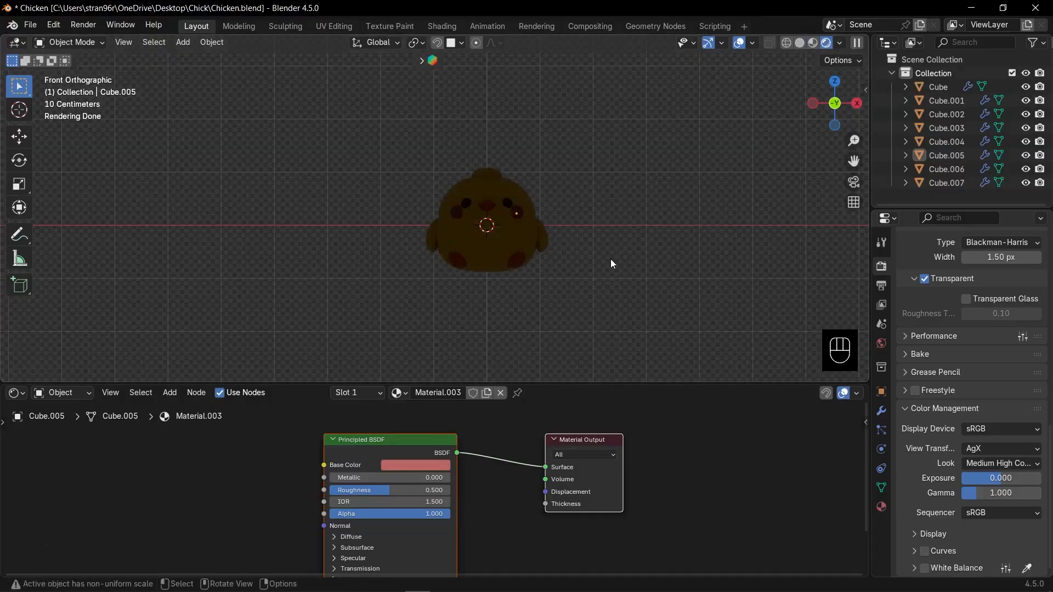
{"action": "key", "text": "shift+a"}
{"action": "mouse_move", "coordinate": [570, 440]}
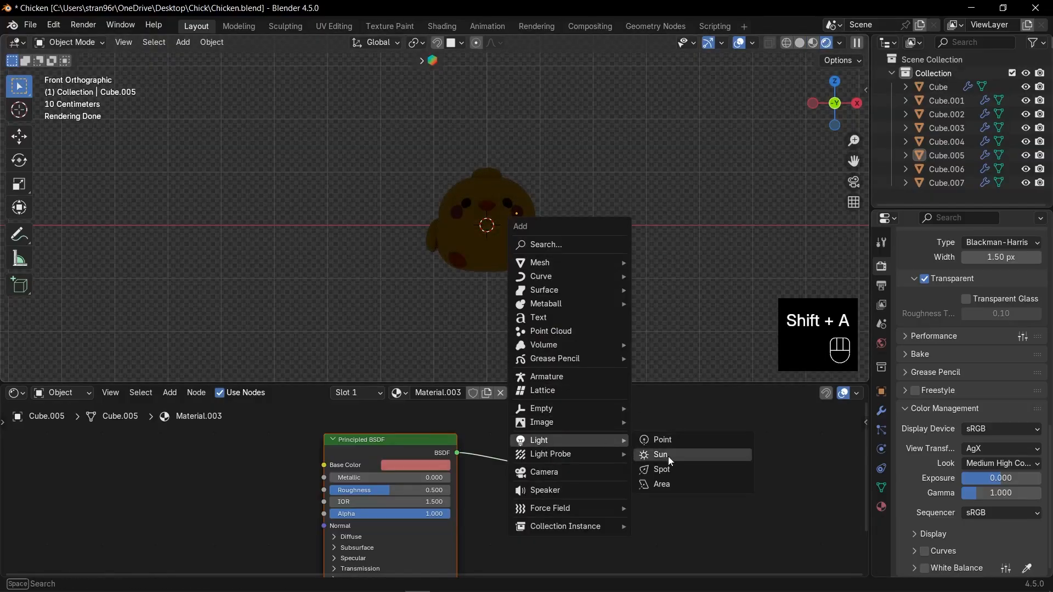
{"action": "left_click", "coordinate": [663, 484]}
{"action": "key", "text": "g"}
{"action": "left_click", "coordinate": [649, 197]}
- Tilt the area light toward the chicken and enlarge it
{"action": "key", "text": "r"}
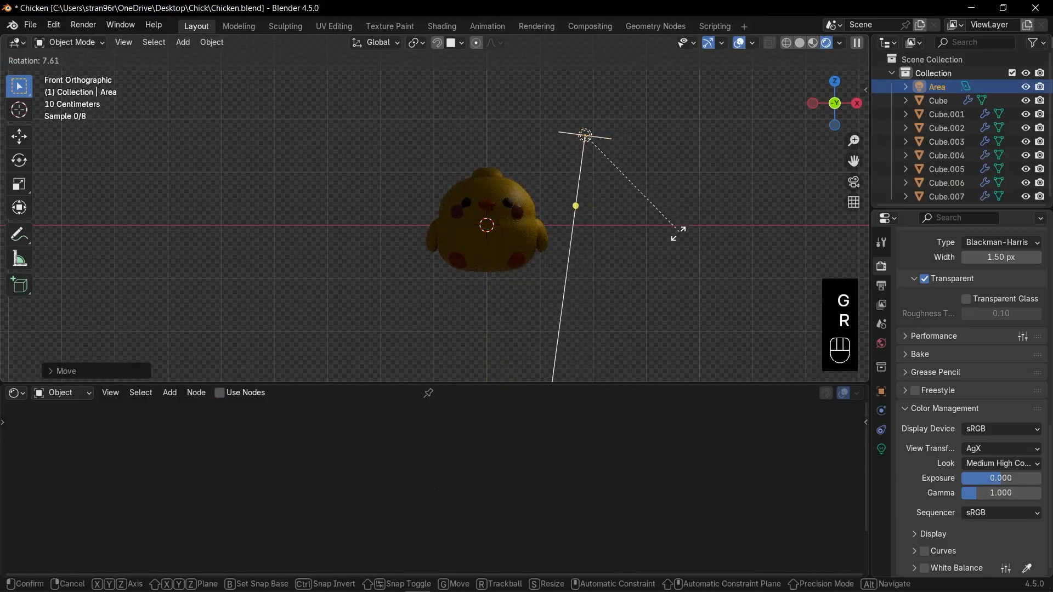
{"action": "left_click", "coordinate": [600, 255]}
{"action": "key", "text": "s"}
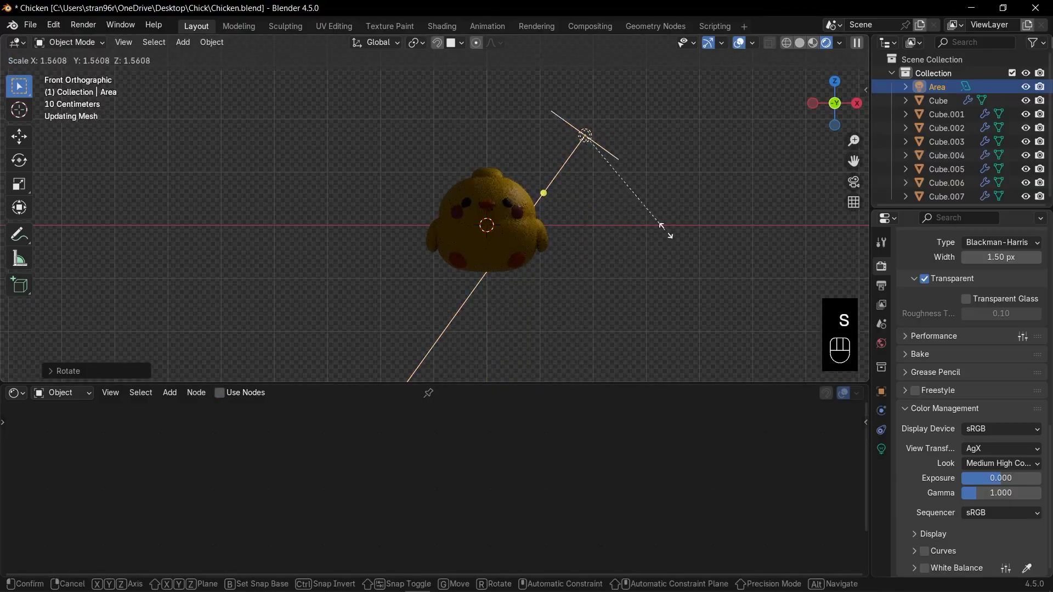
{"action": "left_click", "coordinate": [718, 277]}
- Set the area light's power to 100
{"action": "left_click", "coordinate": [881, 450]}
{"action": "left_click", "coordinate": [1009, 356]}
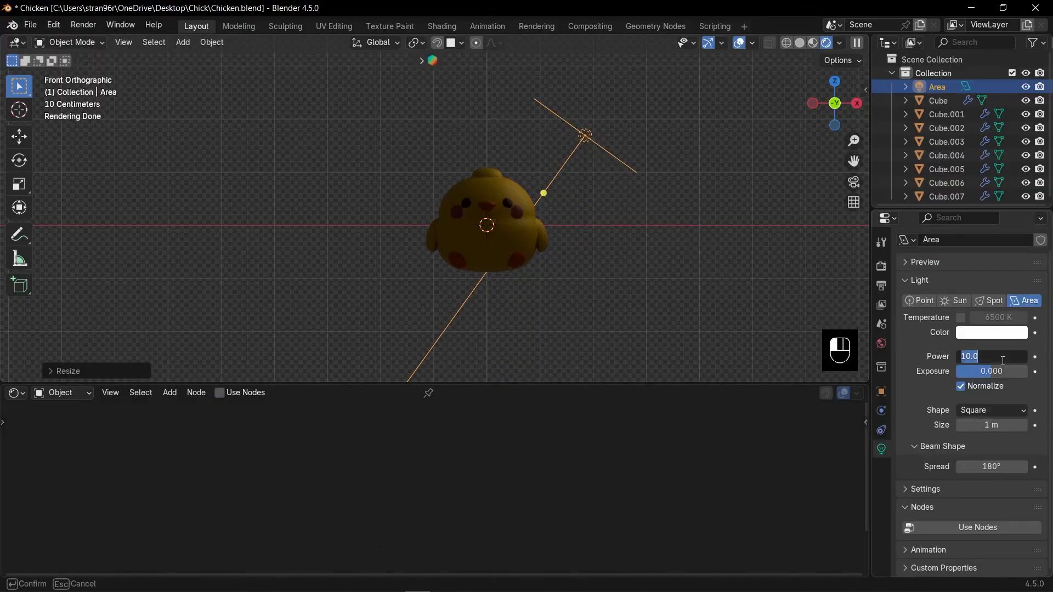
{"action": "type", "text": "100"}
{"action": "key", "text": "Return"}
- Move the area light higher and farther from the chicken in front view and re-aim it at the body
{"action": "key", "text": "g"}
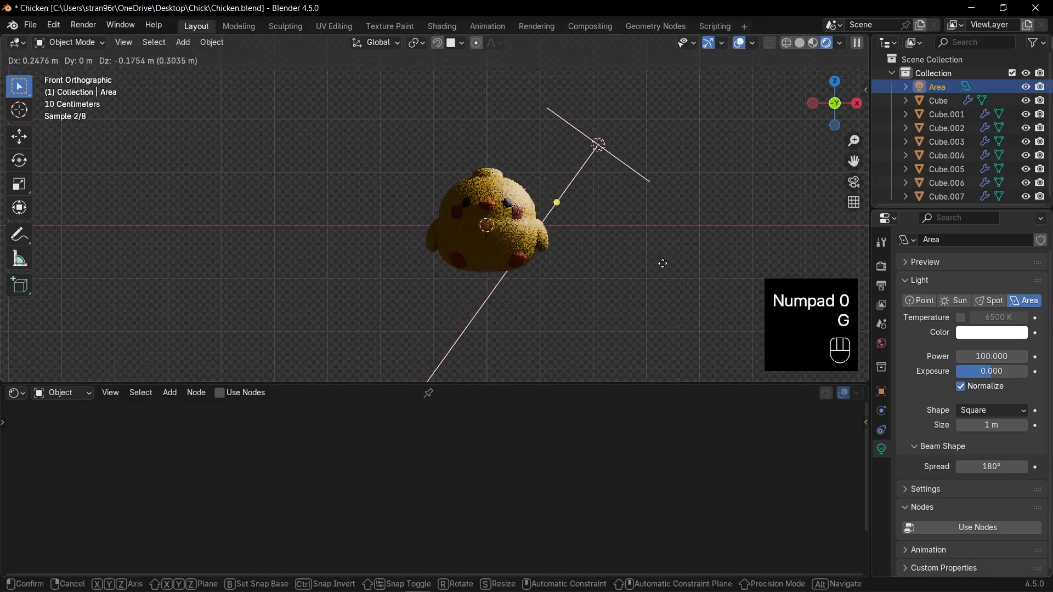
{"action": "left_click", "coordinate": [709, 234]}
{"action": "key", "text": "r"}
{"action": "left_click", "coordinate": [713, 254]}
{"action": "key", "text": "g"}
{"action": "left_click", "coordinate": [726, 255]}
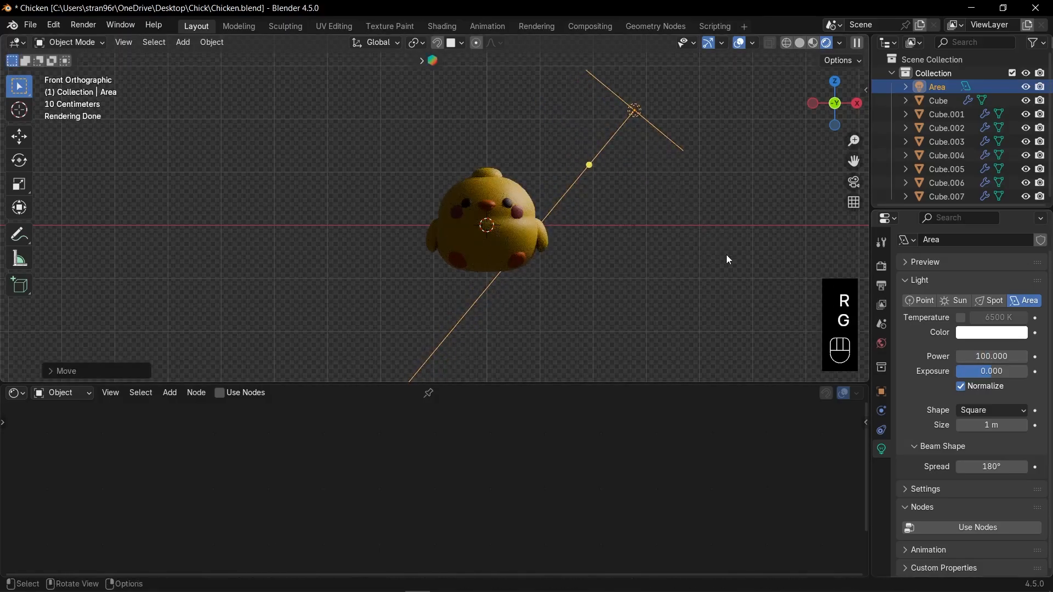
- In top view, move the area light in front of the chicken and rotate it to face the body
{"action": "key", "text": "KP_7"}
{"action": "key", "text": "g"}
{"action": "left_click", "coordinate": [636, 211]}
{"action": "key", "text": "r"}
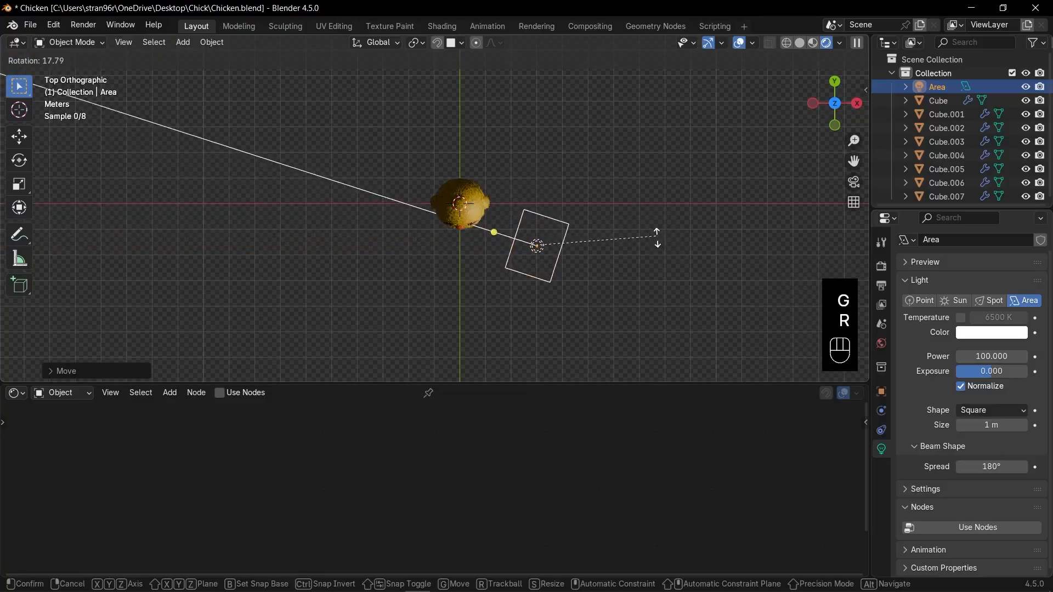
{"action": "left_click", "coordinate": [654, 250]}
- Raise the area light's power to 200 while viewing the chicken from the front
{"action": "key", "text": "KP_1"}
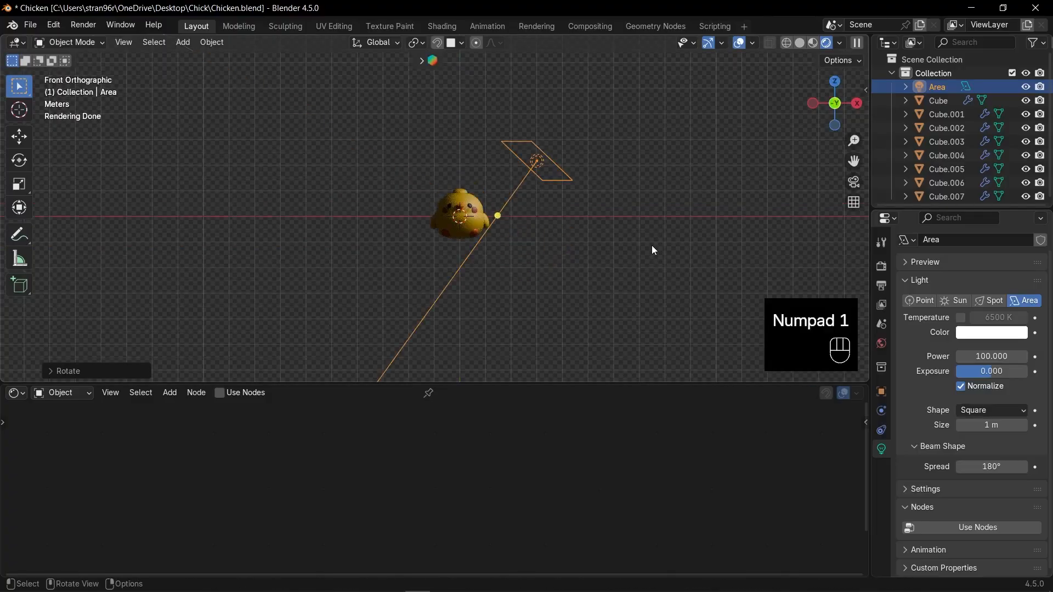
{"action": "scroll", "coordinate": [658, 247], "scroll_direction": "up", "scroll_amount": 5}
{"action": "left_click", "coordinate": [990, 356]}
{"action": "type", "text": "200"}
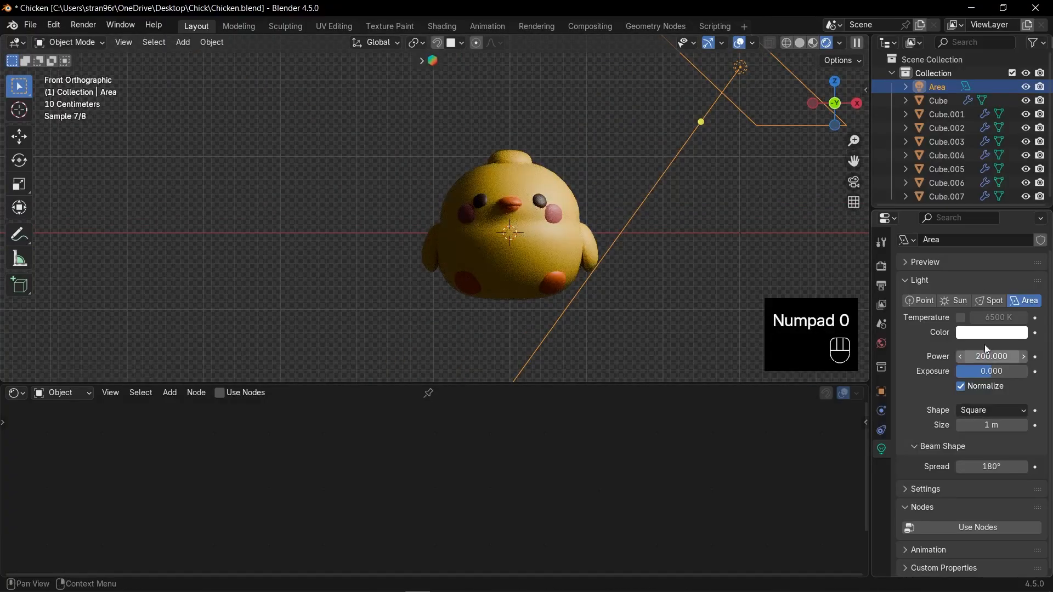
- Duplicate the area light to the chicken's opposite side and rotate the copy to aim at the body
{"action": "scroll", "coordinate": [657, 248], "scroll_direction": "down", "scroll_amount": 5}
{"action": "scroll", "coordinate": [630, 217], "scroll_direction": "up", "scroll_amount": 3}
{"action": "key", "text": "shift+d"}
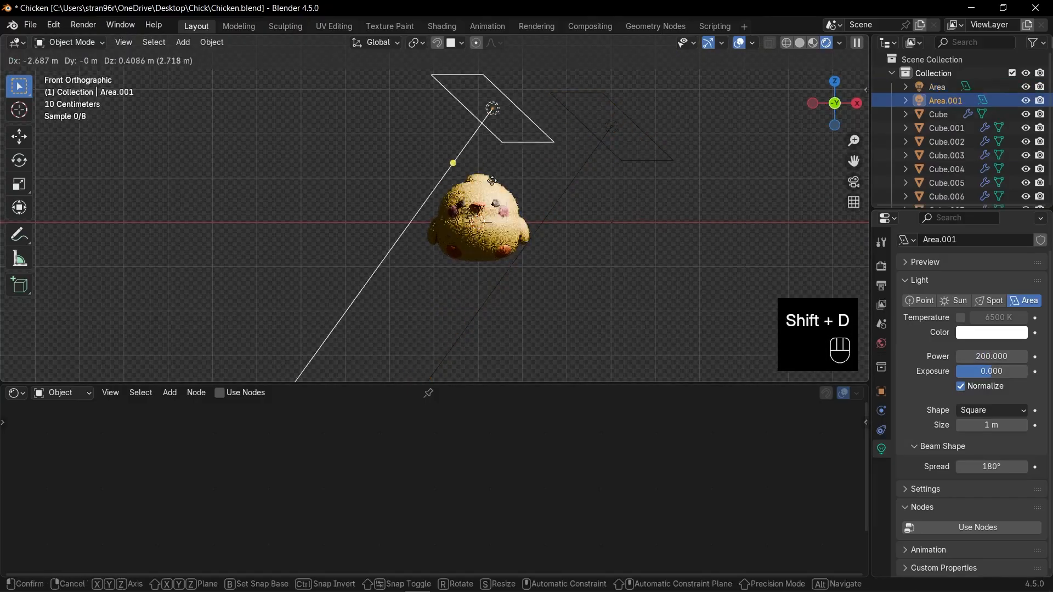
{"action": "left_click", "coordinate": [330, 159]}
{"action": "key", "text": "r"}
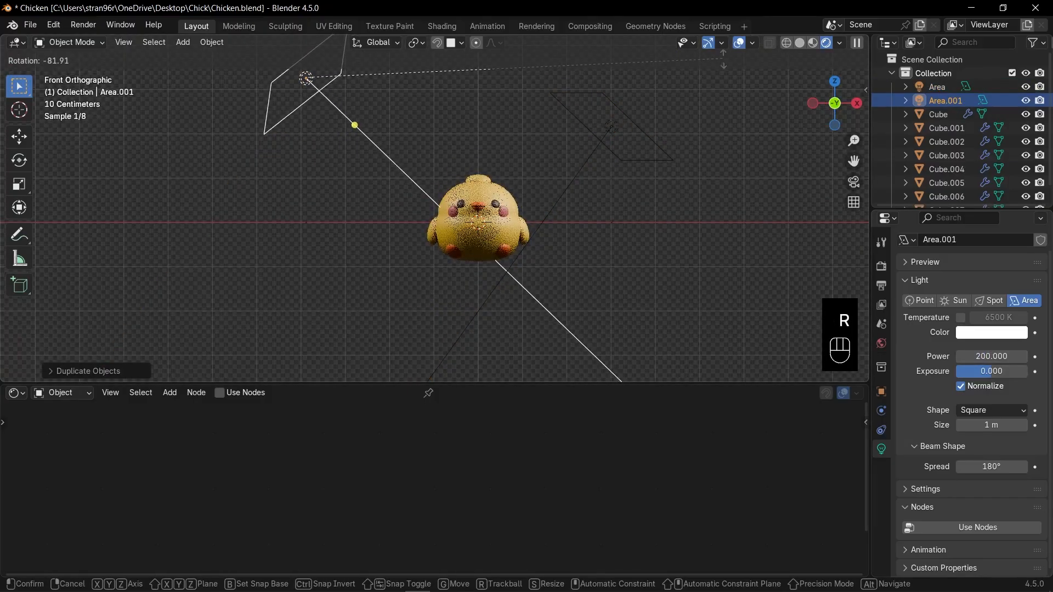
{"action": "left_click", "coordinate": [598, 231]}
- Enlarge the duplicated area light and move it farther out and higher from the chicken in front view
{"action": "key", "text": "KP_7"}
{"action": "scroll", "coordinate": [448, 260], "scroll_direction": "down", "scroll_amount": 4}
{"action": "key", "text": "s"}
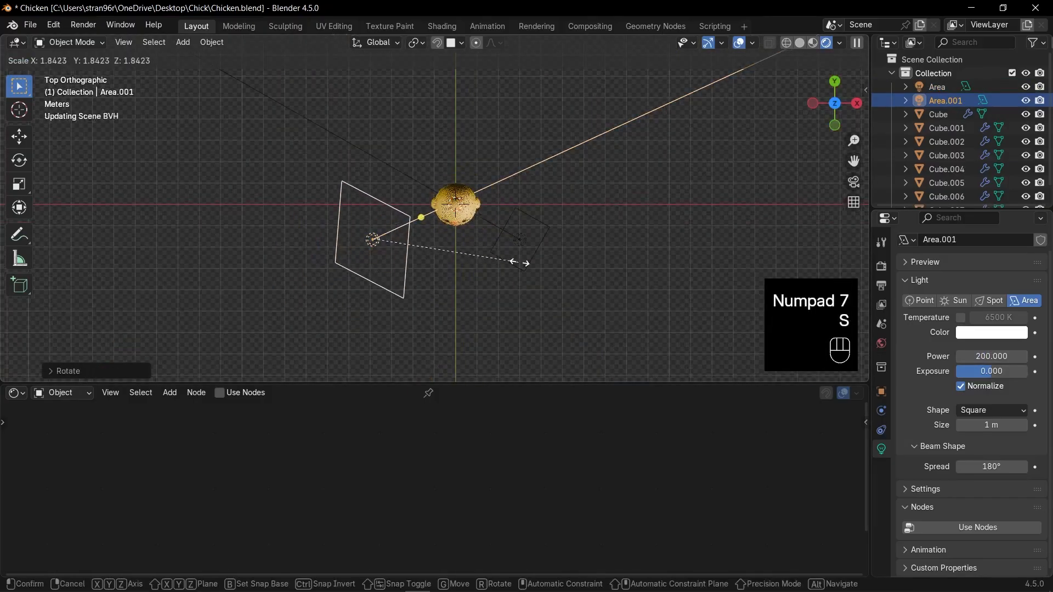
{"action": "left_click", "coordinate": [520, 262]}
{"action": "key", "text": "s"}
{"action": "left_click", "coordinate": [531, 262]}
{"action": "key", "text": "KP_1"}
{"action": "key", "text": "g"}
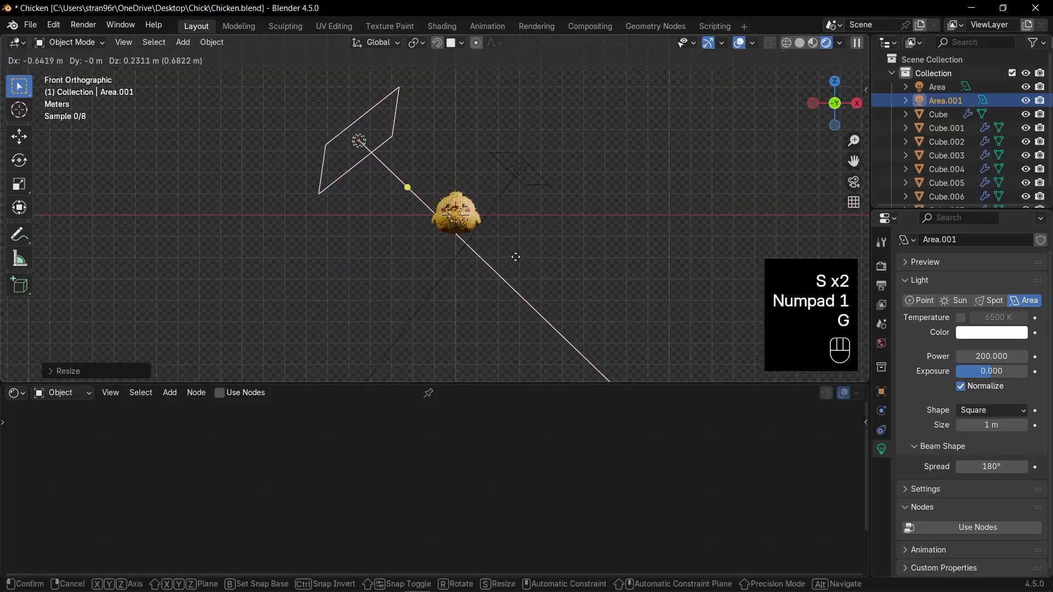
{"action": "left_click", "coordinate": [503, 238]}
{"action": "key", "text": "s"}
{"action": "left_click", "coordinate": [542, 247]}
{"action": "scroll", "coordinate": [541, 248], "scroll_direction": "up", "scroll_amount": 5}
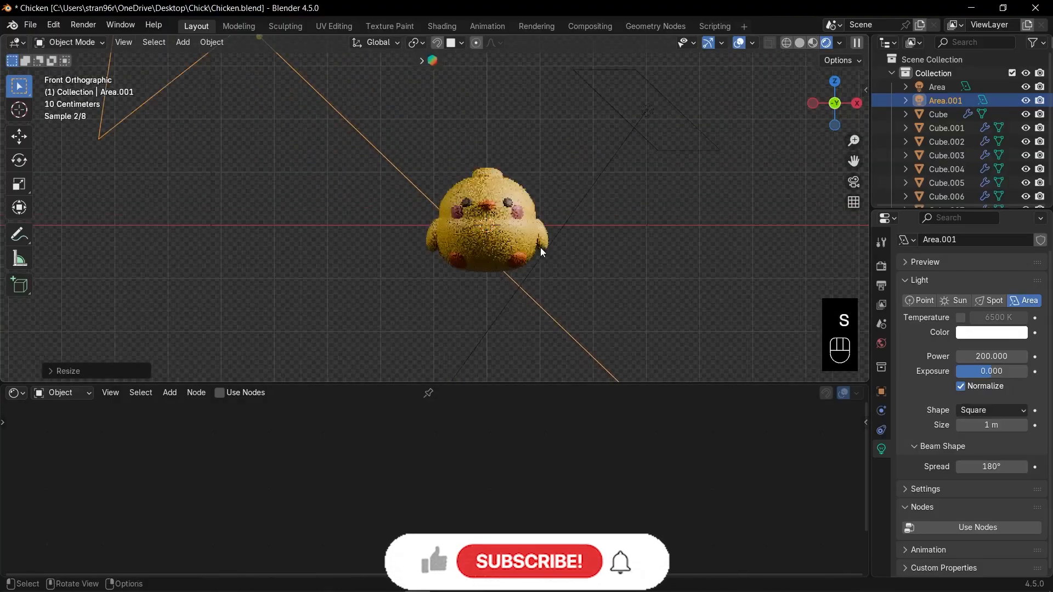
- Duplicate the first area light and place the copy behind the chicken in top view
{"action": "scroll", "coordinate": [553, 248], "scroll_direction": "down", "scroll_amount": 3}
{"action": "left_click", "coordinate": [554, 160]}
{"action": "scroll", "coordinate": [570, 186], "scroll_direction": "up", "scroll_amount": 3}
{"action": "middle_click_drag", "start_coordinate": [596, 184], "coordinate": [577, 221], "text": "shift"}
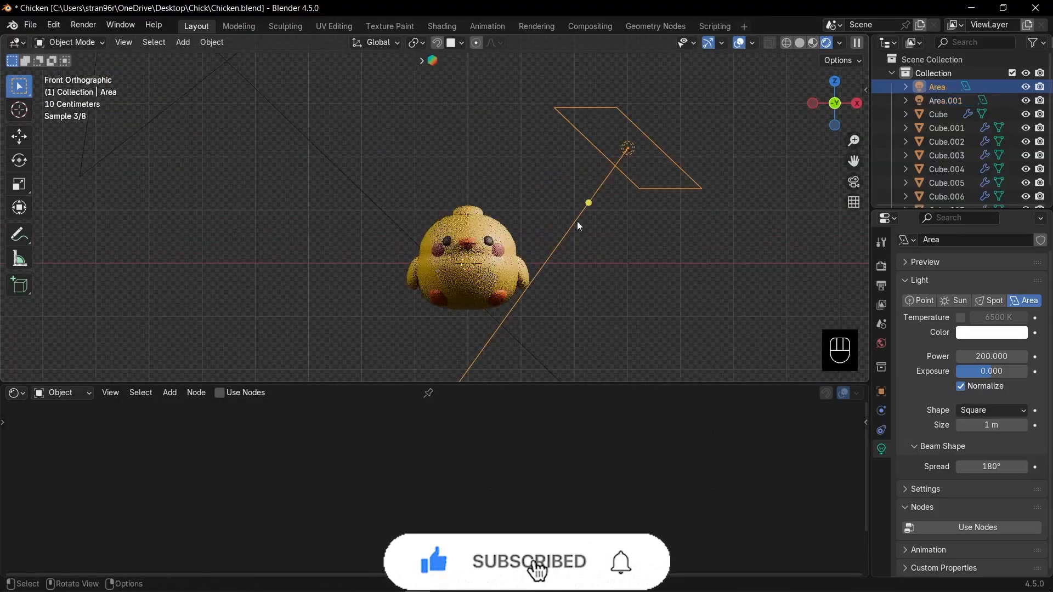
{"action": "key", "text": "KP_7"}
{"action": "scroll", "coordinate": [583, 206], "scroll_direction": "down", "scroll_amount": 7}
{"action": "key", "text": "shift+d"}
{"action": "left_click", "coordinate": [510, 159]}
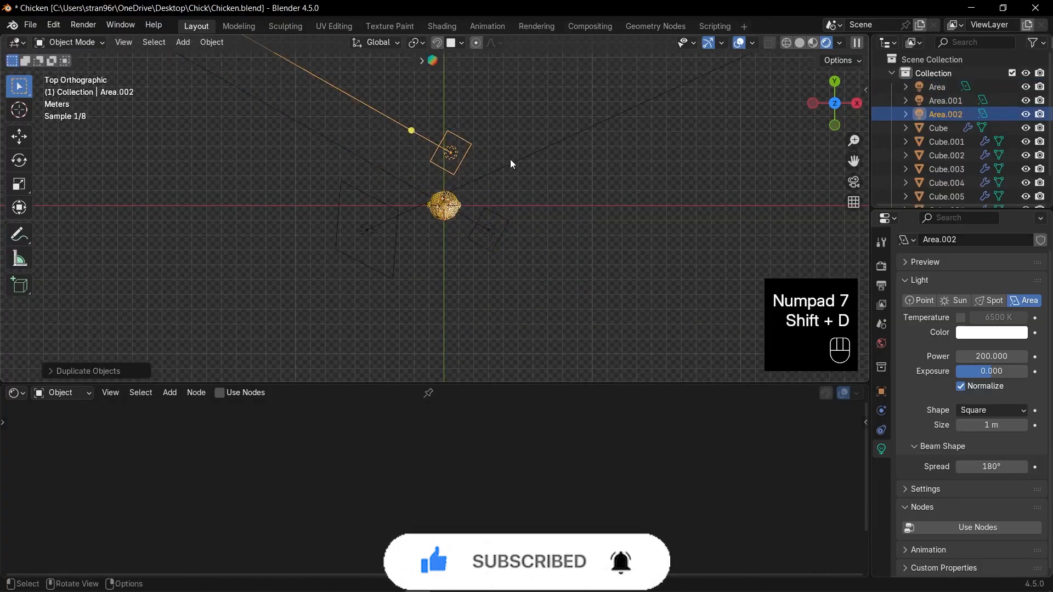
- Clear the back light's rotation, rotate it -90° about X, and shift it slightly behind the chicken
{"action": "key", "text": "alt+r"}
{"action": "key", "text": "r"}
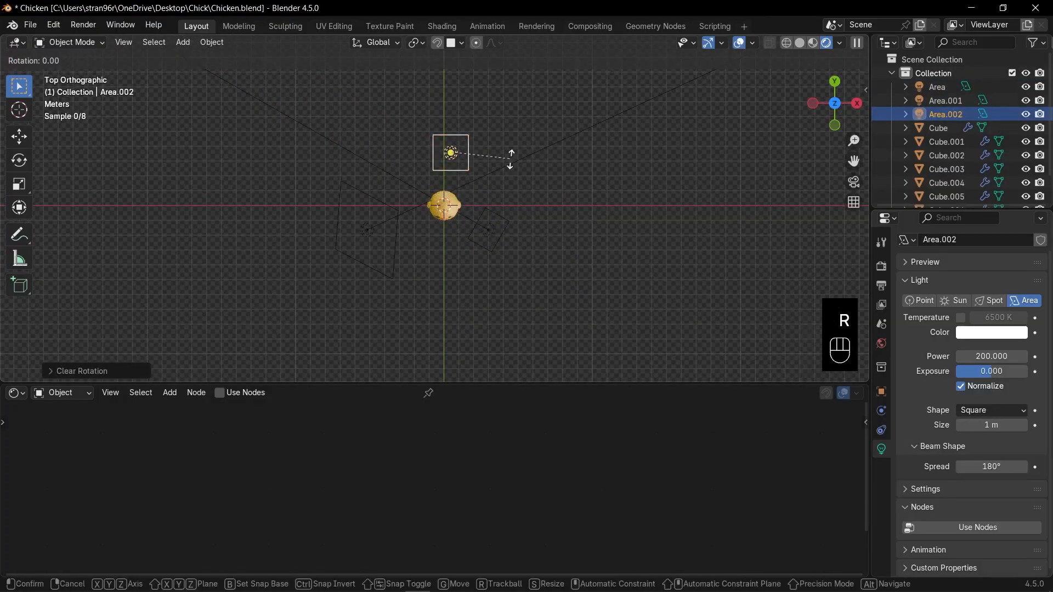
{"action": "key", "text": "x"}
{"action": "key", "text": "9"}
{"action": "key", "text": "0"}
{"action": "key", "text": "minus"}
{"action": "key", "text": "KP_Enter"}
{"action": "key", "text": "g"}
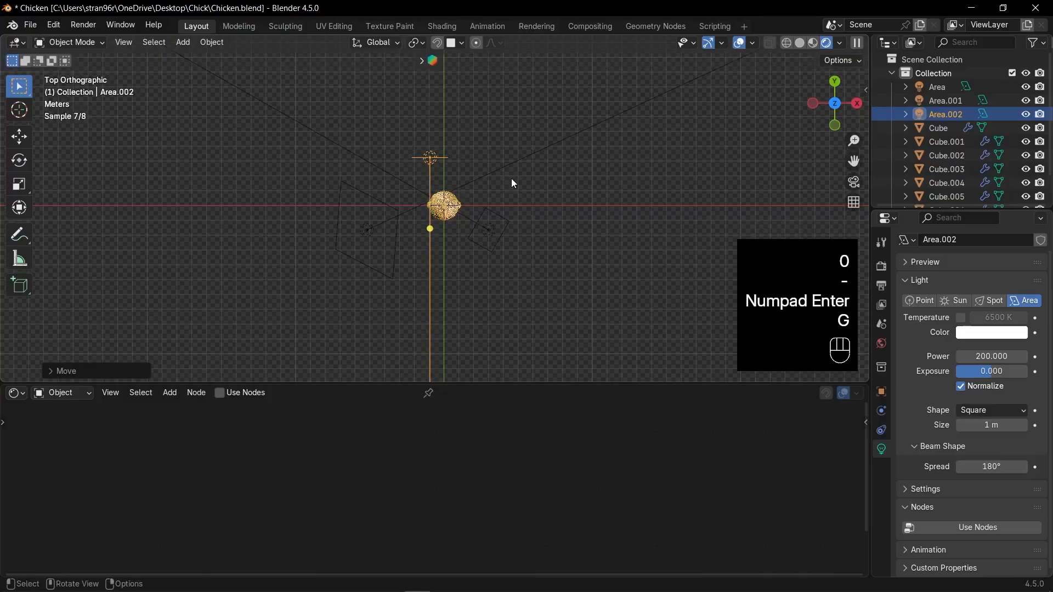
- Lower the back area light along the Z axis in front view so it sits level with the chicken's head
{"action": "left_click", "coordinate": [512, 181]}
{"action": "key", "text": "KP_1"}
{"action": "scroll", "coordinate": [570, 219], "scroll_direction": "up", "scroll_amount": 10}
{"action": "scroll", "coordinate": [570, 220], "scroll_direction": "down", "scroll_amount": 5}
{"action": "key", "text": "g"}
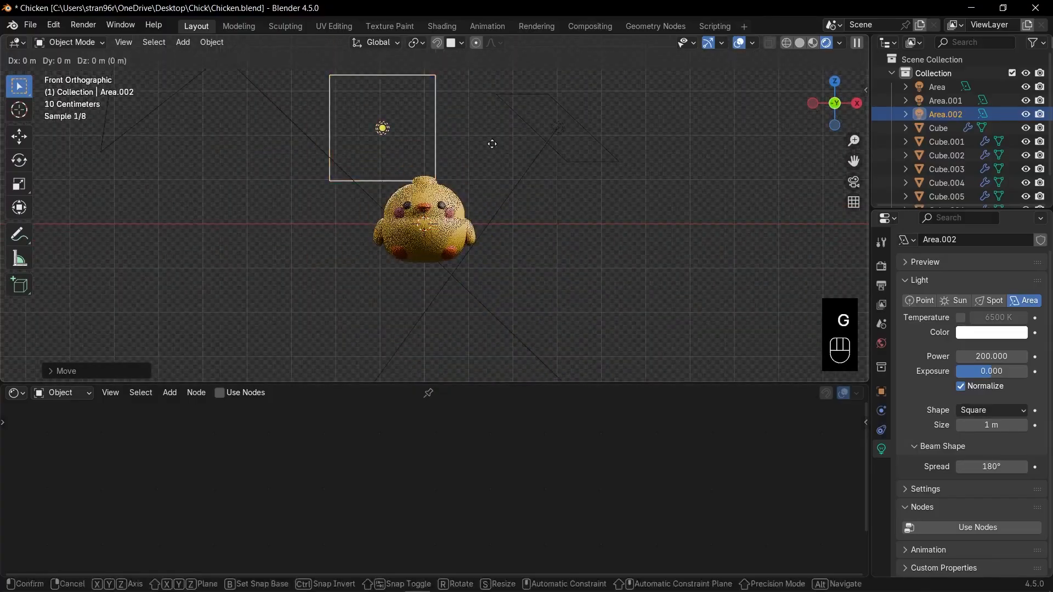
{"action": "key", "text": "z"}
{"action": "left_click", "coordinate": [498, 203]}
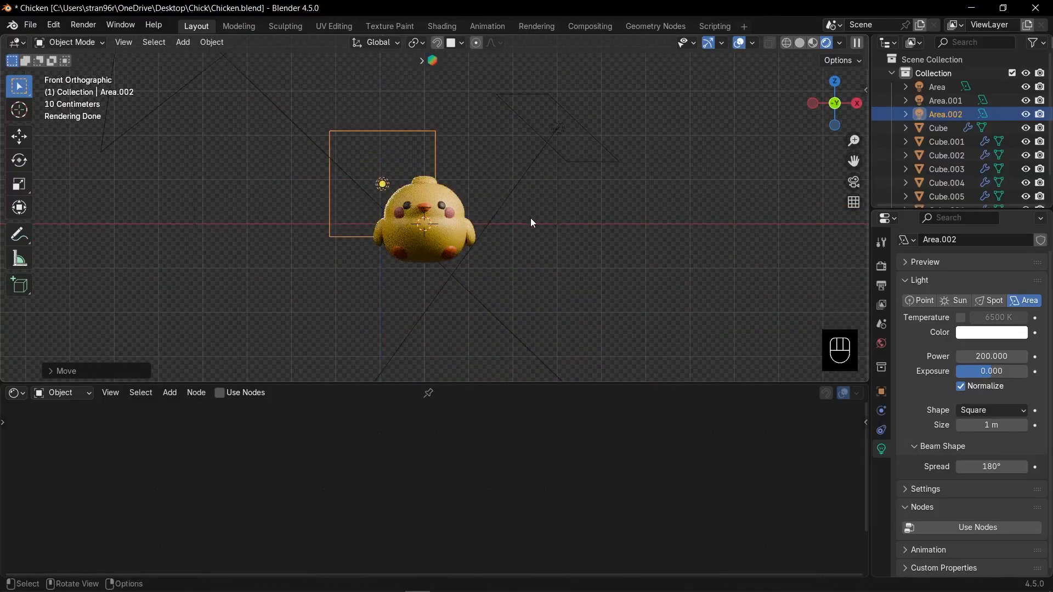
- Move the back area light farther out to the chicken's side
{"action": "middle_click_drag", "start_coordinate": [531, 219], "coordinate": [512, 223]}
{"action": "key", "text": "g"}
{"action": "left_click", "coordinate": [486, 229]}
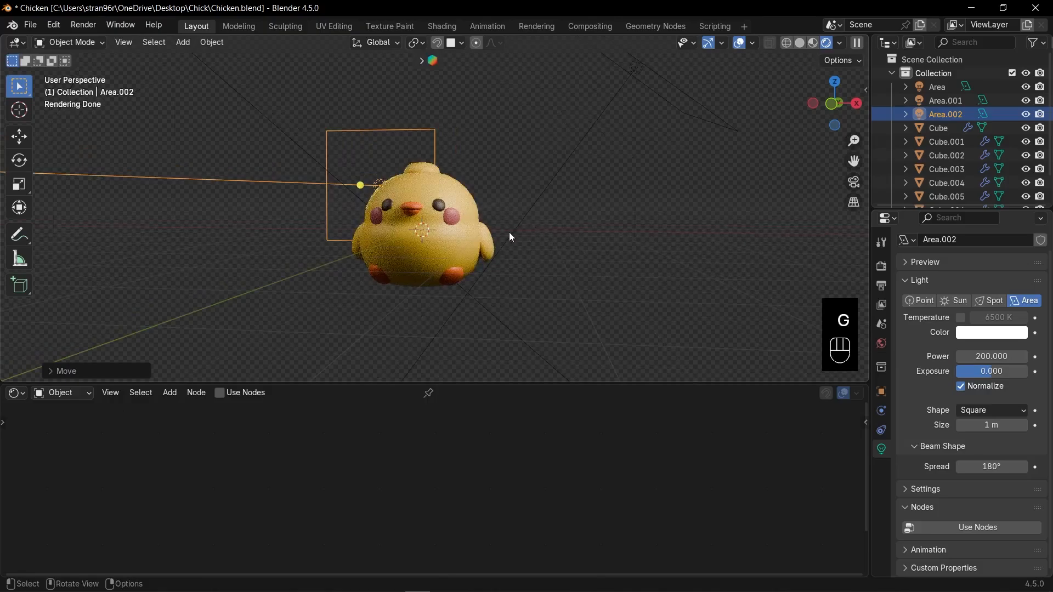
- Rotate the back area light about the global Z axis toward the chicken and set its beam spread to 15°
{"action": "key", "text": "KP_1"}
{"action": "key", "text": "r"}
{"action": "key", "text": "z"}
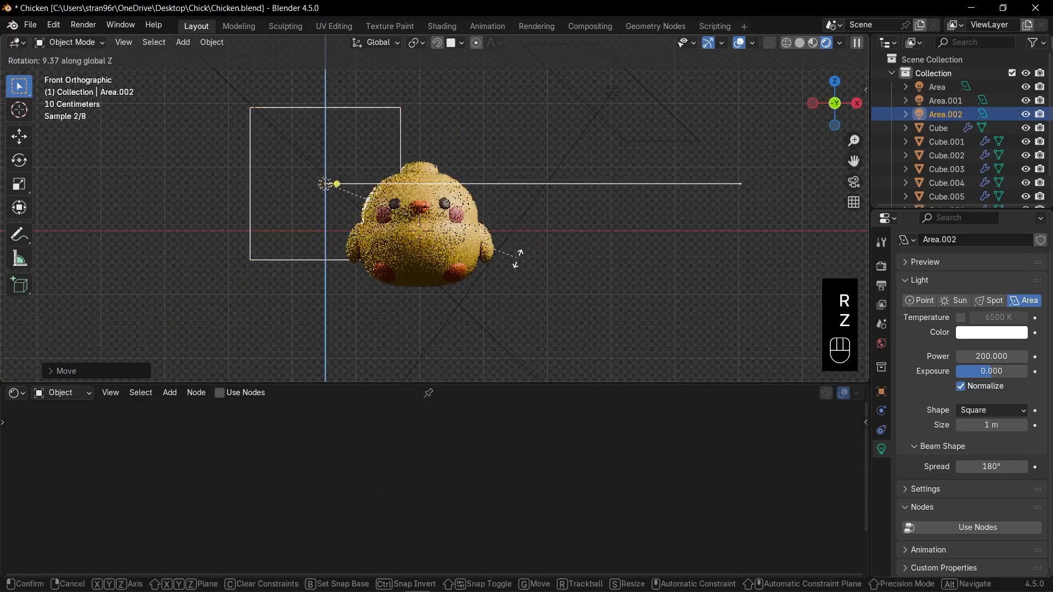
{"action": "left_click", "coordinate": [517, 257]}
{"action": "type", "text": "15"}
{"action": "key", "text": "Return"}
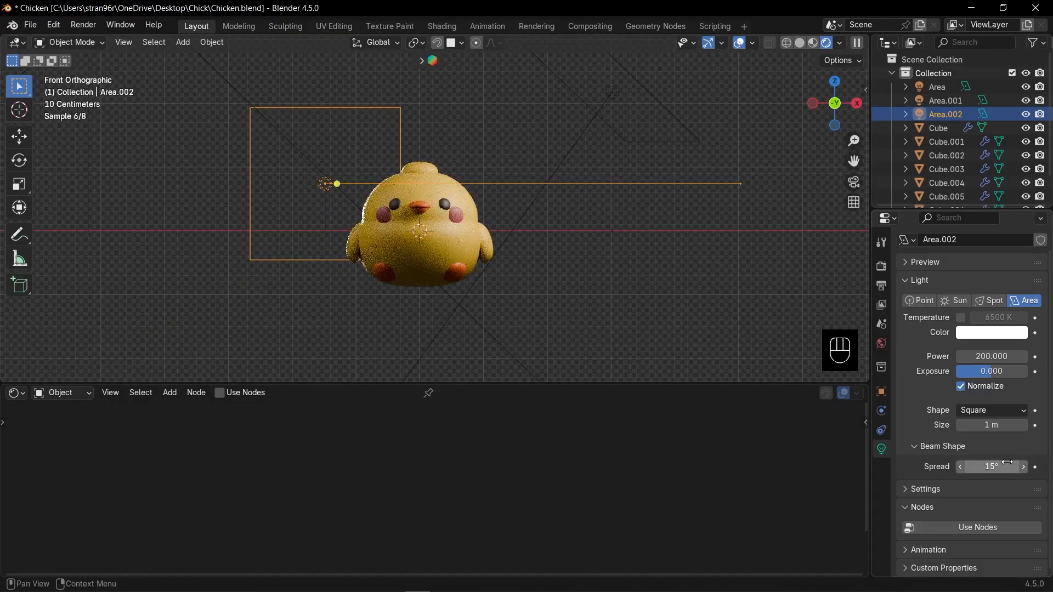
- Add a camera to the scene and switch the viewport to the camera view
{"action": "key", "text": "shift+a"}
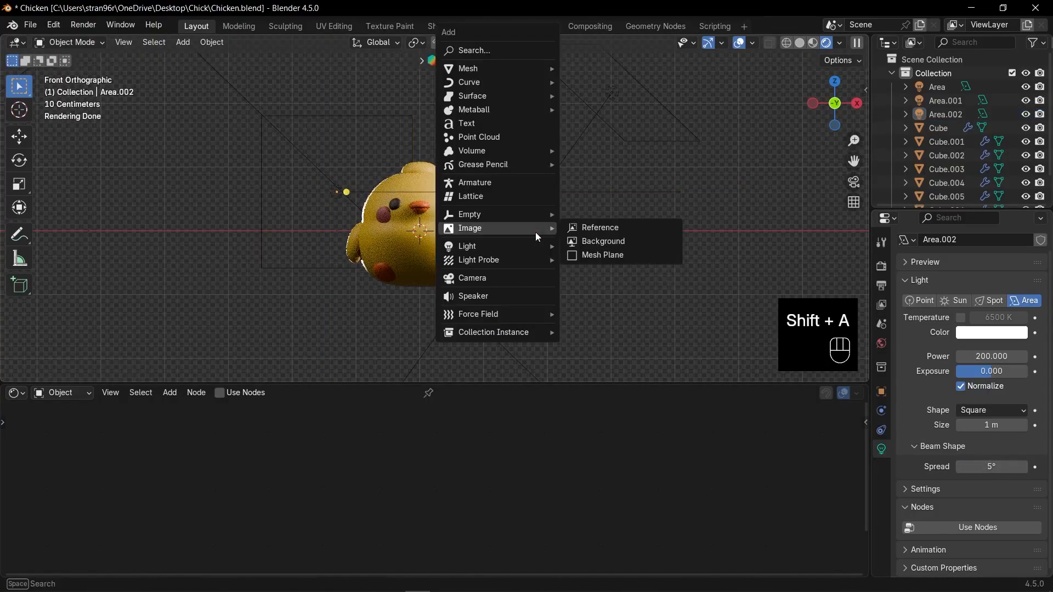
{"action": "left_click", "coordinate": [505, 278]}
{"action": "key", "text": "KP_0"}
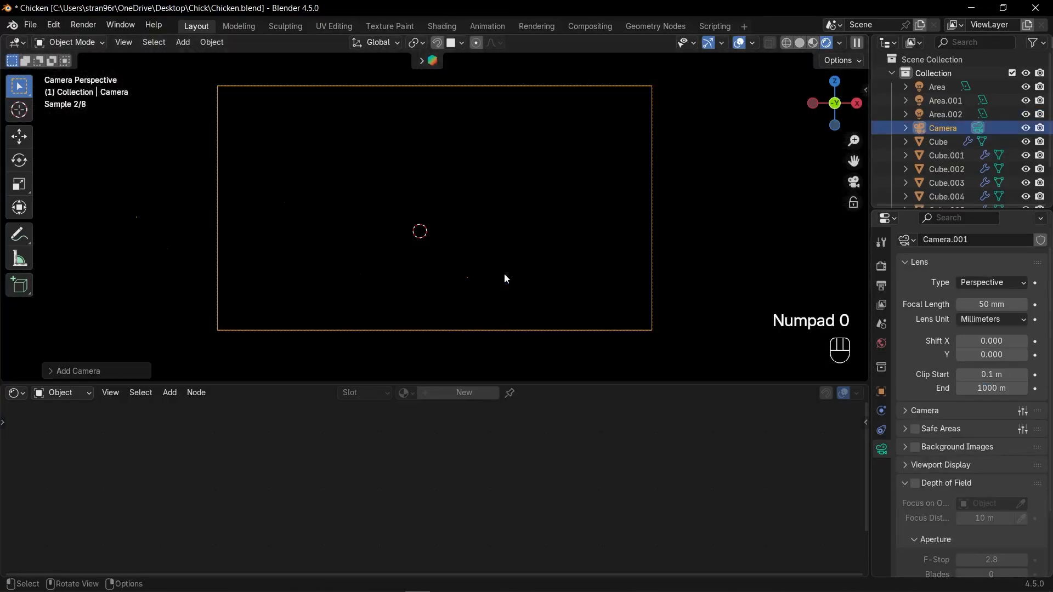
- Use Walk Navigation to back the camera away until the whole chicken fits in the frame
{"action": "left_click", "coordinate": [123, 42]}
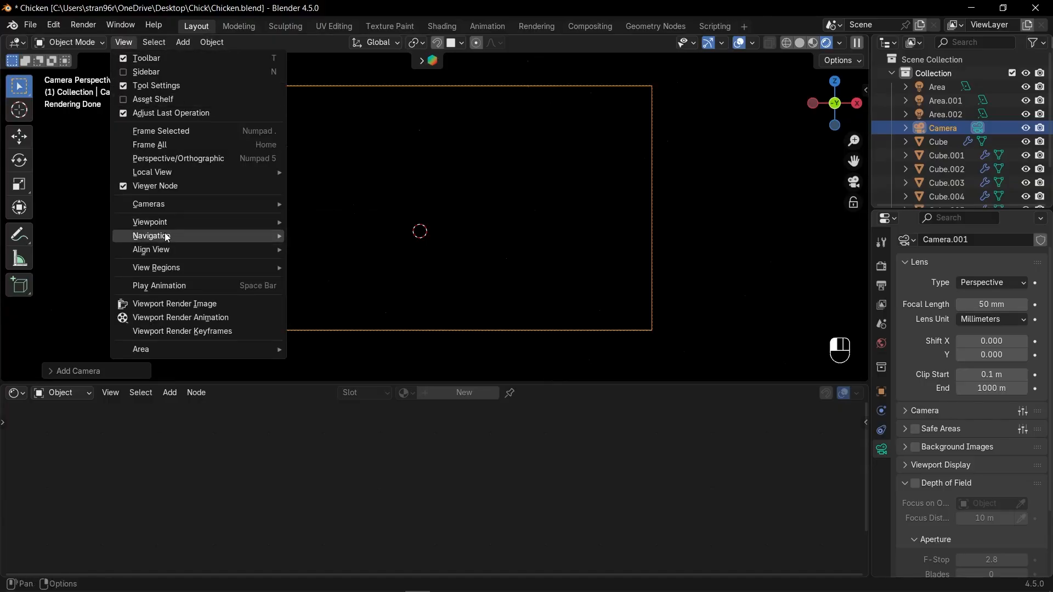
{"action": "mouse_move", "coordinate": [230, 236]}
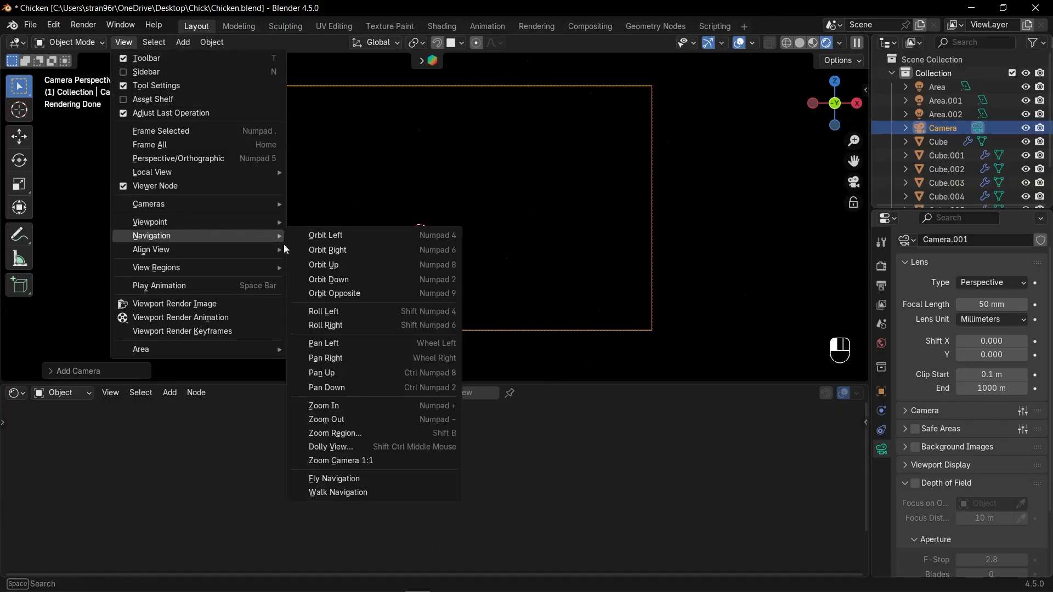
{"action": "left_click", "coordinate": [348, 492]}
{"action": "key", "text": "s"}
{"action": "key", "text": "s"}
{"action": "key", "text": "s"}
{"action": "key", "text": "s"}
{"action": "key", "text": "s"}
{"action": "key", "text": "s"}
{"action": "key", "text": "s"}
{"action": "key", "text": "s"}
{"action": "key", "text": "s"}
{"action": "key", "text": "s"}
{"action": "key", "text": "s"}
{"action": "key", "text": "s"}
{"action": "key", "text": "s"}
{"action": "key", "text": "s"}
{"action": "key", "text": "s"}
{"action": "key", "text": "s"}
{"action": "key", "text": "s"}
{"action": "key", "text": "s"}
{"action": "key", "text": "s"}
{"action": "key", "text": "s"}
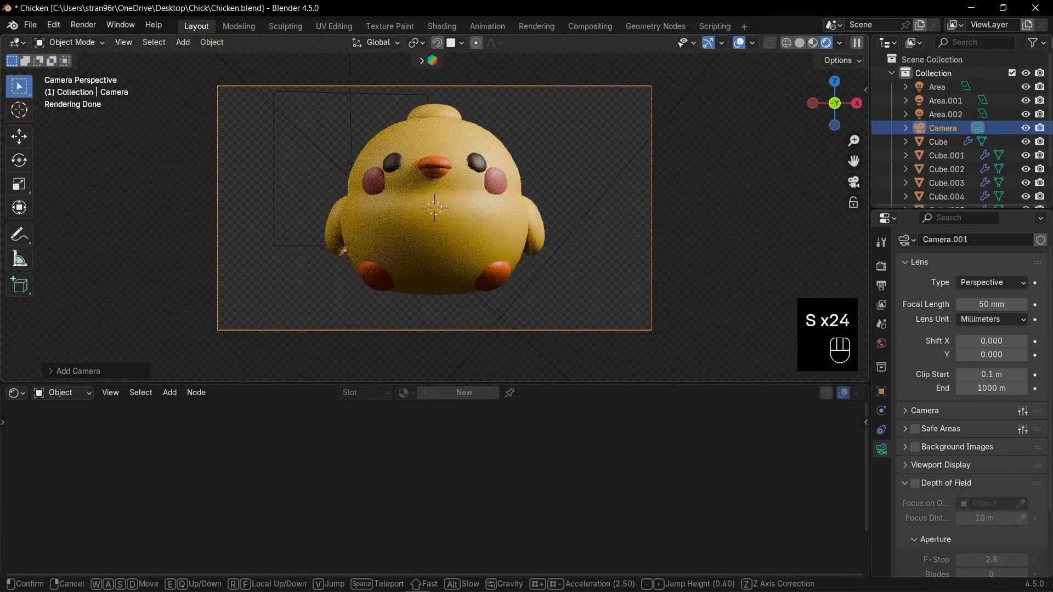
{"action": "left_click", "coordinate": [574, 298]}
- Adjust the camera's location to about -6.62 m in Y and 0.18 m in Z to leave more room around the chicken
{"action": "key", "text": "n"}
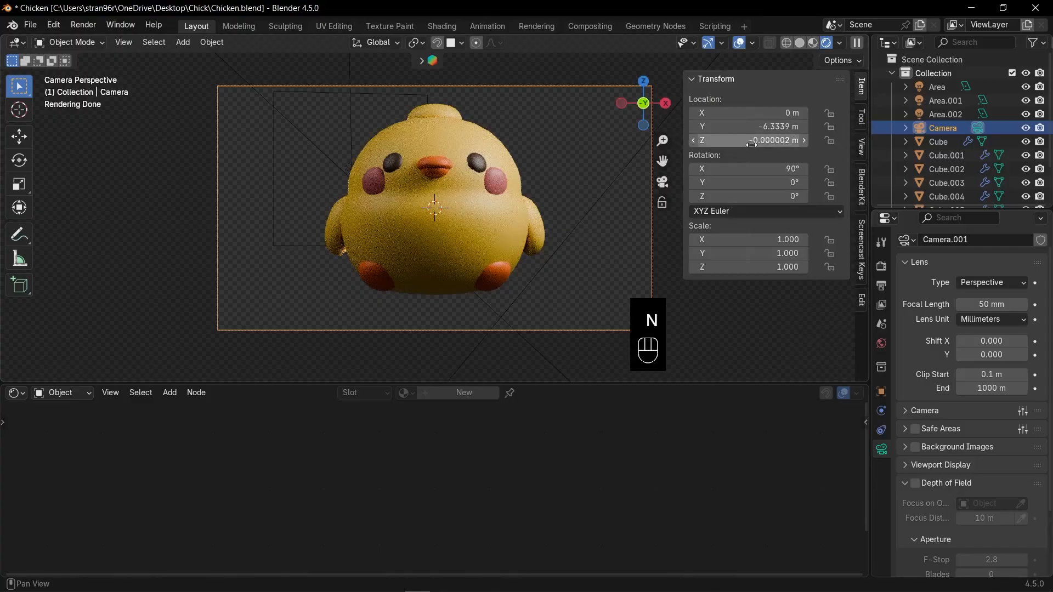
{"action": "mouse_move", "coordinate": [749, 141]}
{"action": "left_mouse_down"}
{"action": "mouse_move", "coordinate": [763, 141]}
{"action": "mouse_move", "coordinate": [740, 169]}
{"action": "mouse_move", "coordinate": [750, 169]}
{"action": "mouse_move", "coordinate": [745, 127]}
{"action": "mouse_move", "coordinate": [735, 127]}
{"action": "mouse_move", "coordinate": [743, 141]}
{"action": "left_mouse_up"}
{"action": "left_click", "coordinate": [571, 229]}
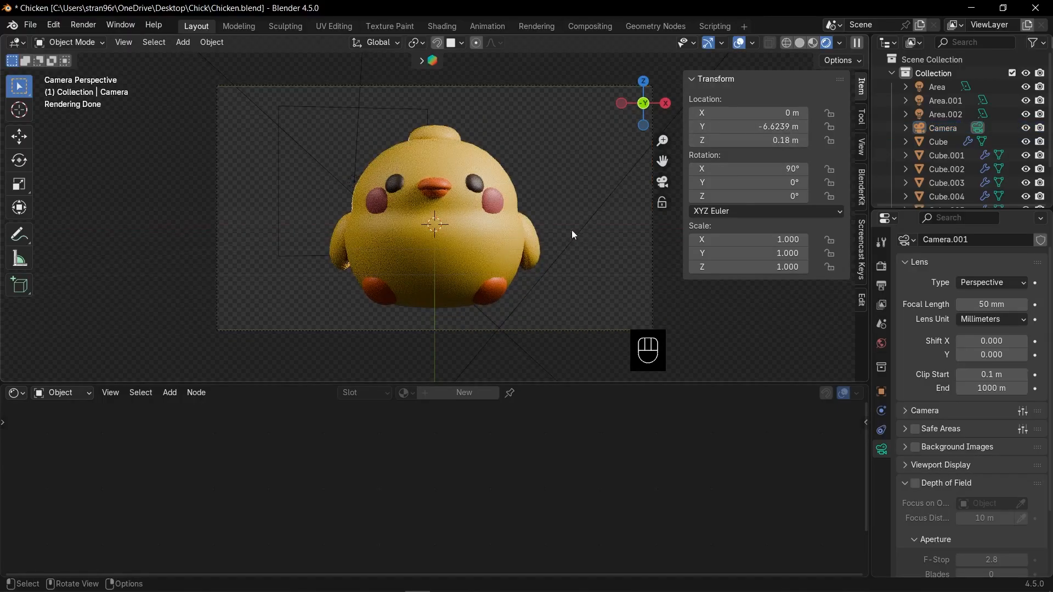
{"action": "left_click", "coordinate": [530, 130]}
{"action": "key", "text": "n"}
- Shift the camera slightly to the side and turn it for an angled front view of the chicken
{"action": "key", "text": "q"}
{"action": "key", "text": "d"}
{"action": "key", "text": "d"}
{"action": "left_click", "coordinate": [417, 110]}
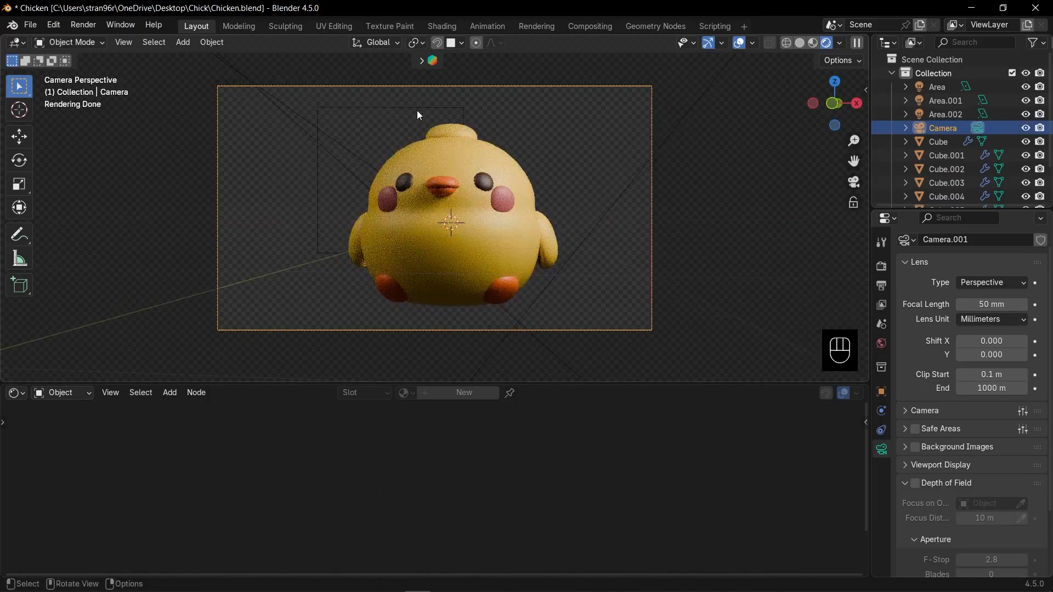
- Select the back area light in the camera view, scale it, and rotate it about the Z axis
{"action": "left_click", "coordinate": [417, 110]}
{"action": "key", "text": "s"}
{"action": "left_click", "coordinate": [594, 171]}
{"action": "key", "text": "r"}
{"action": "key", "text": "z"}
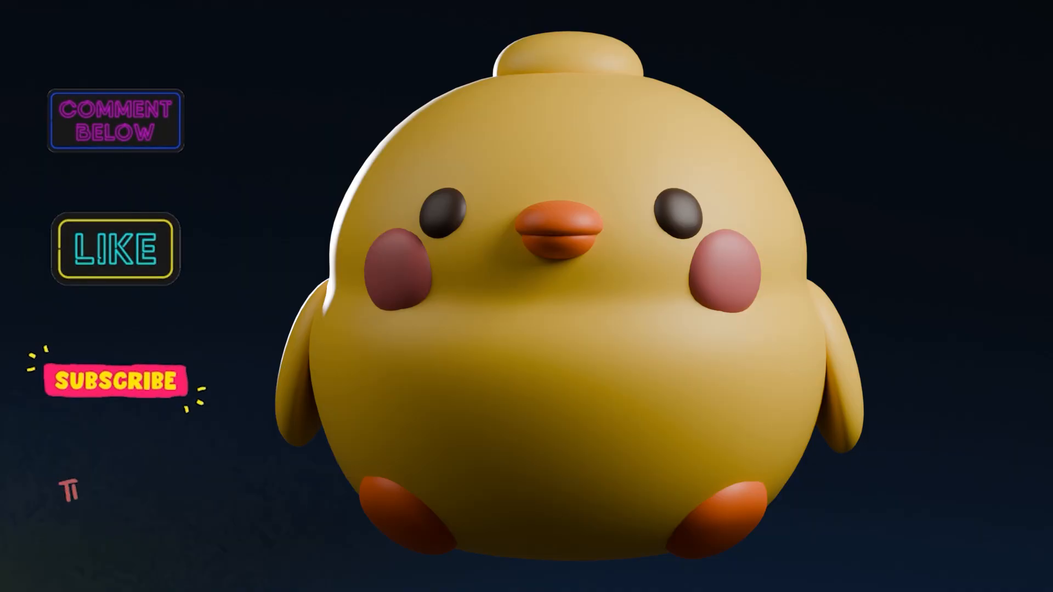